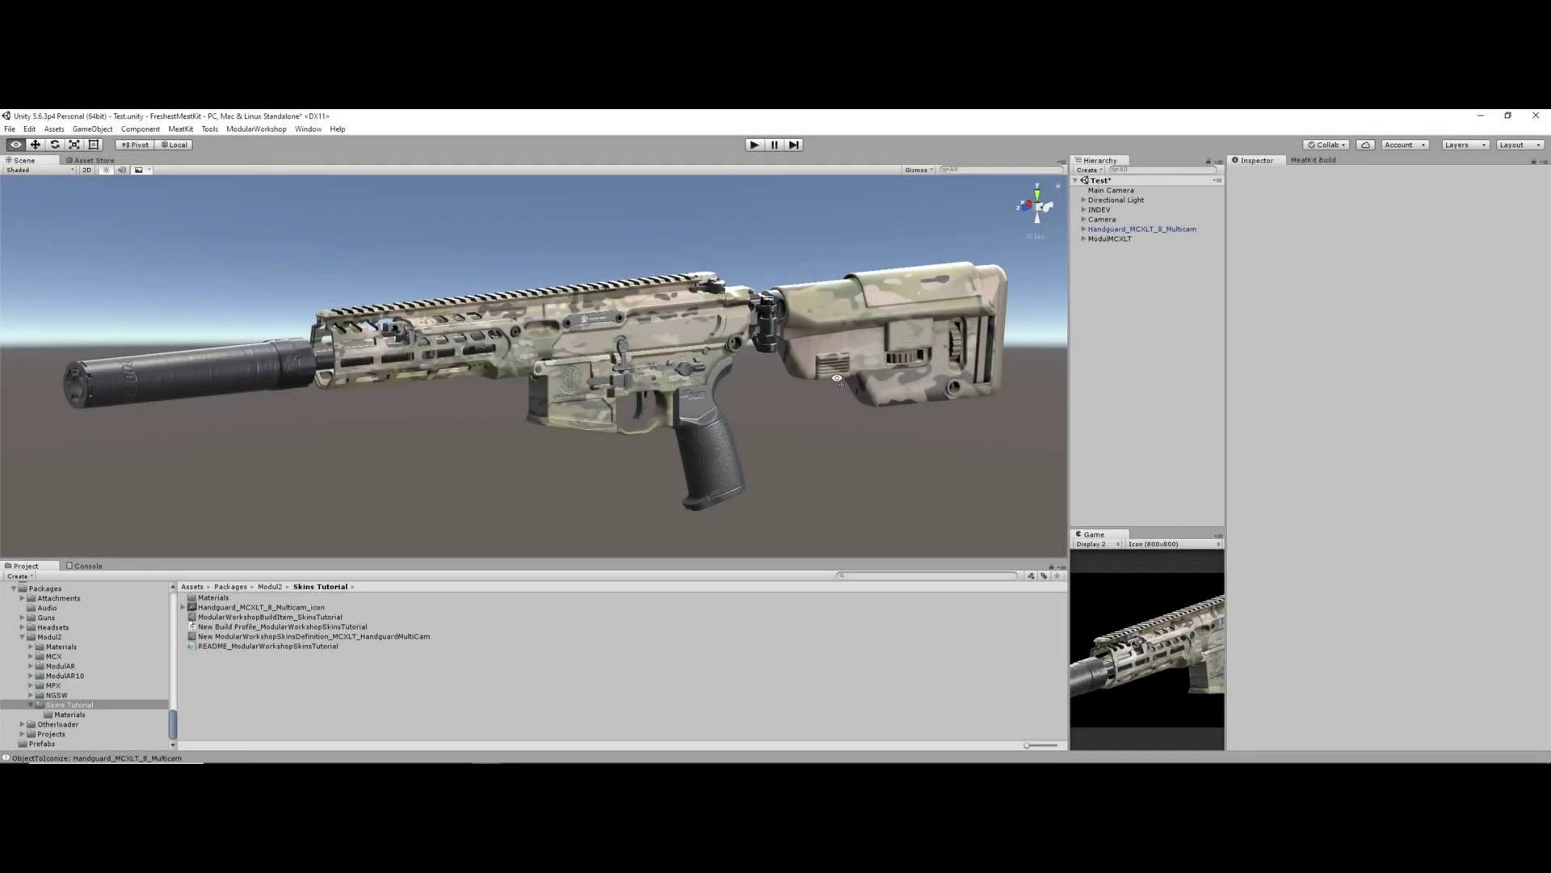
Orbit the view around the Multicam-skinned rifle to a side-on angle
mouse_move(811, 386)
alt+mouse_down()
mouse_move(782, 429)
mouse_move(544, 395)
mouse_move(831, 398)
alt+mouse_up()
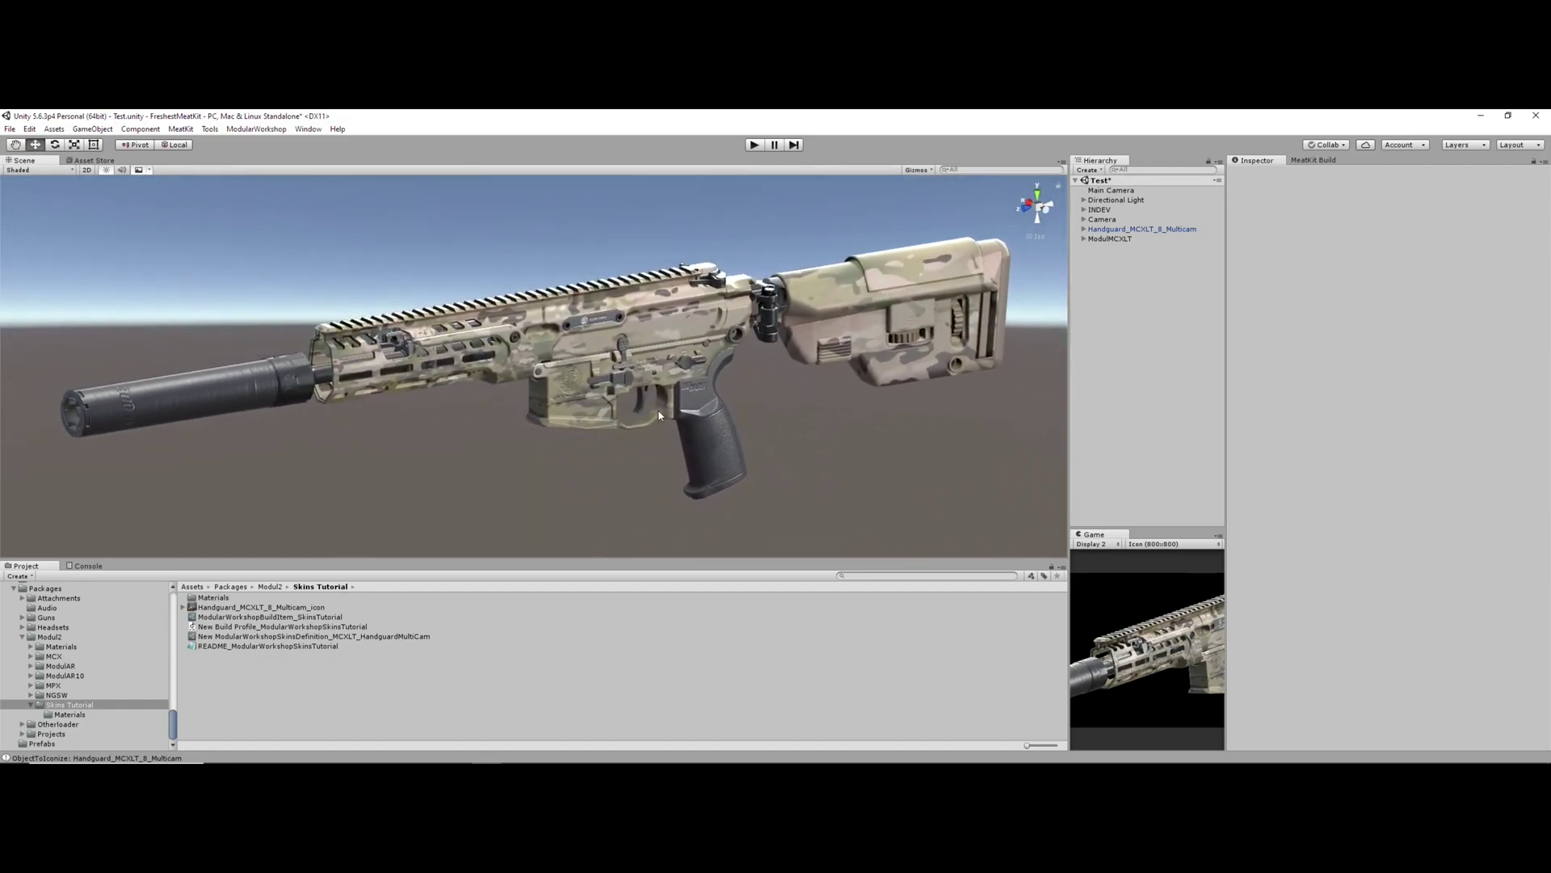
alt+drag(657, 416, 761, 418)
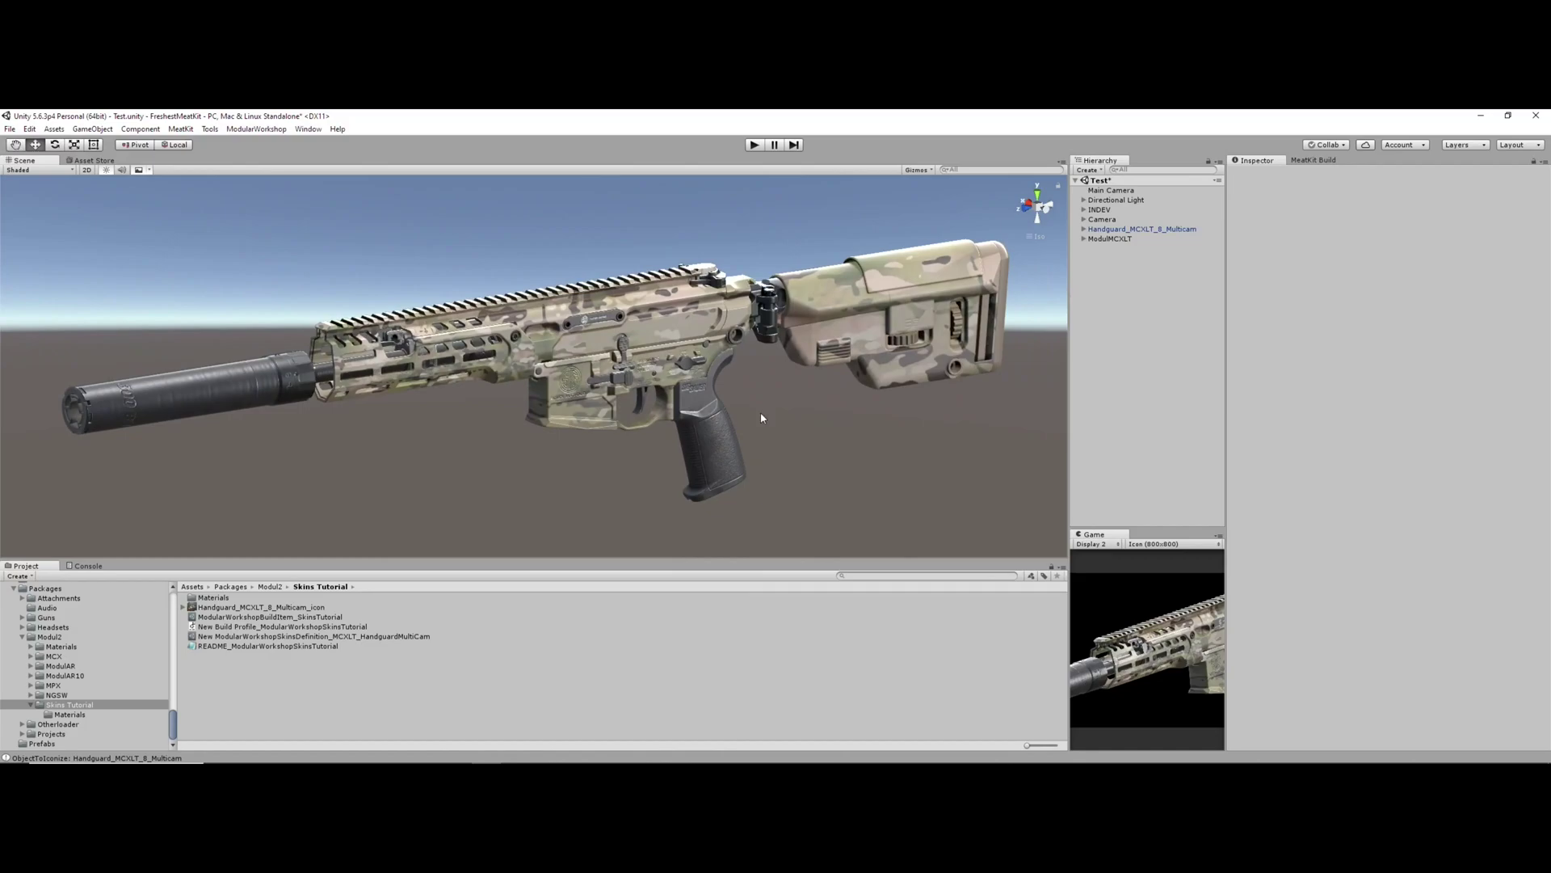
alt+drag(717, 377, 325, 277)
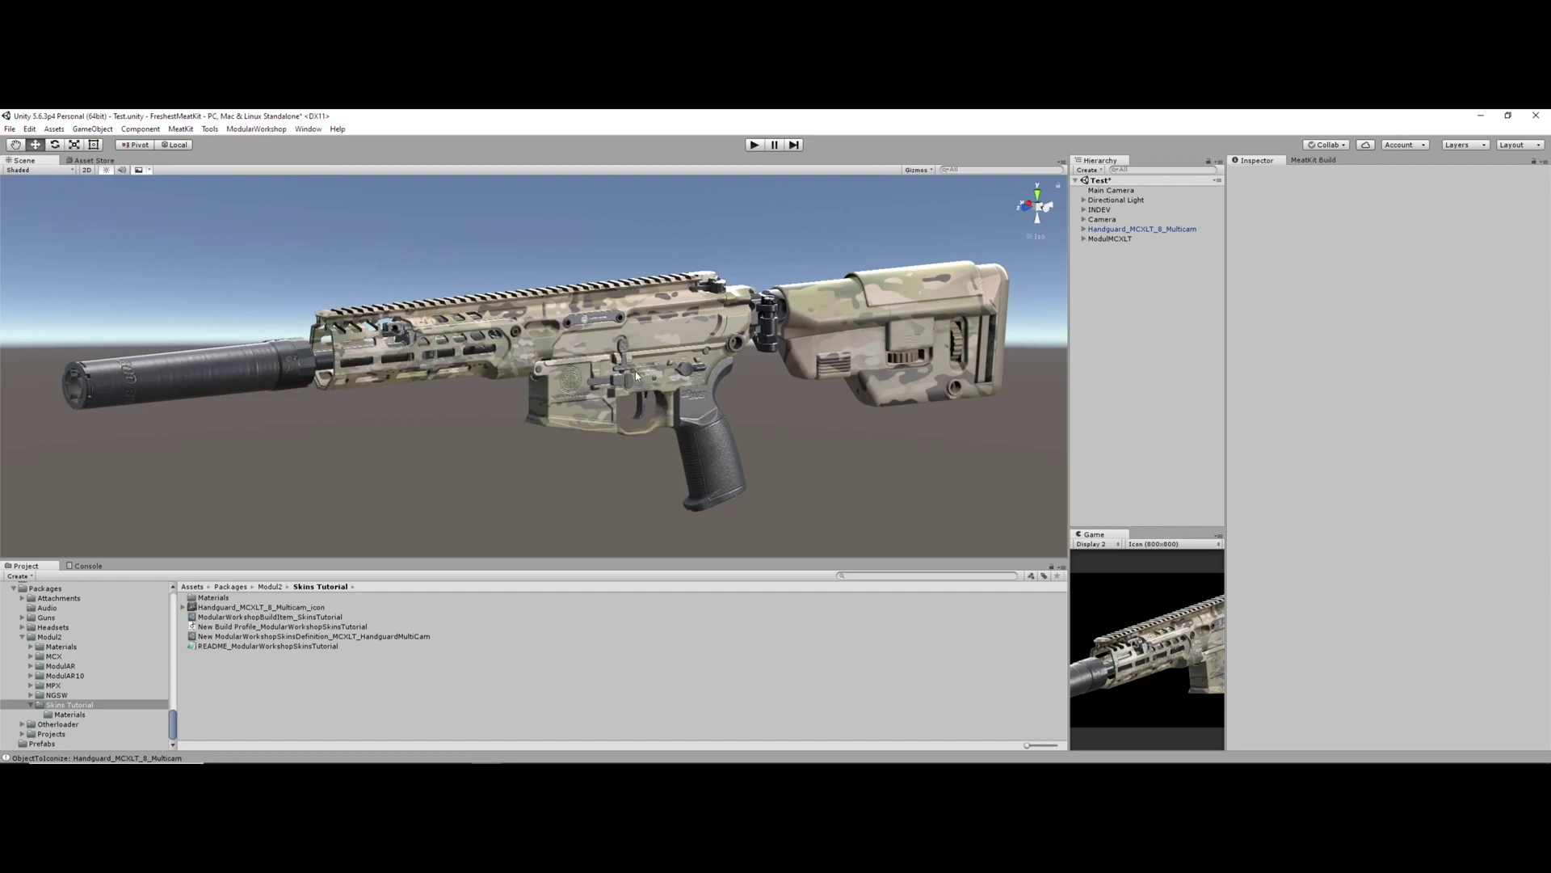
scroll(598, 380, up, 3)
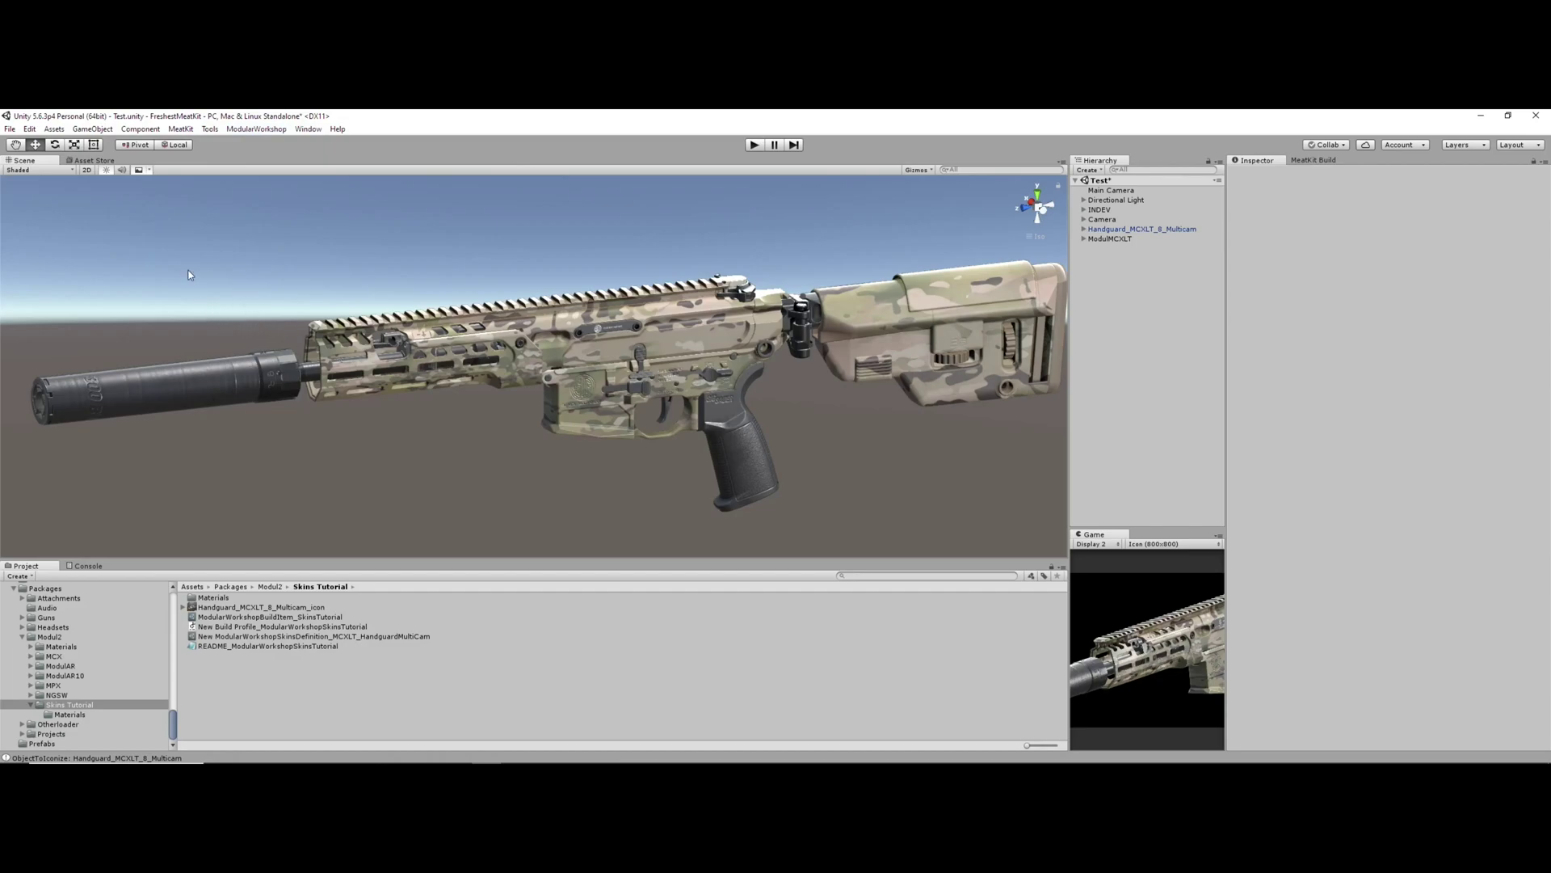
Browse MeatKit's single-assembly import to cityrobo-ModularWorkshop's ModularWorkshop.dll, then cancel without importing
click(181, 130)
mouse_move(198, 143)
click(310, 157)
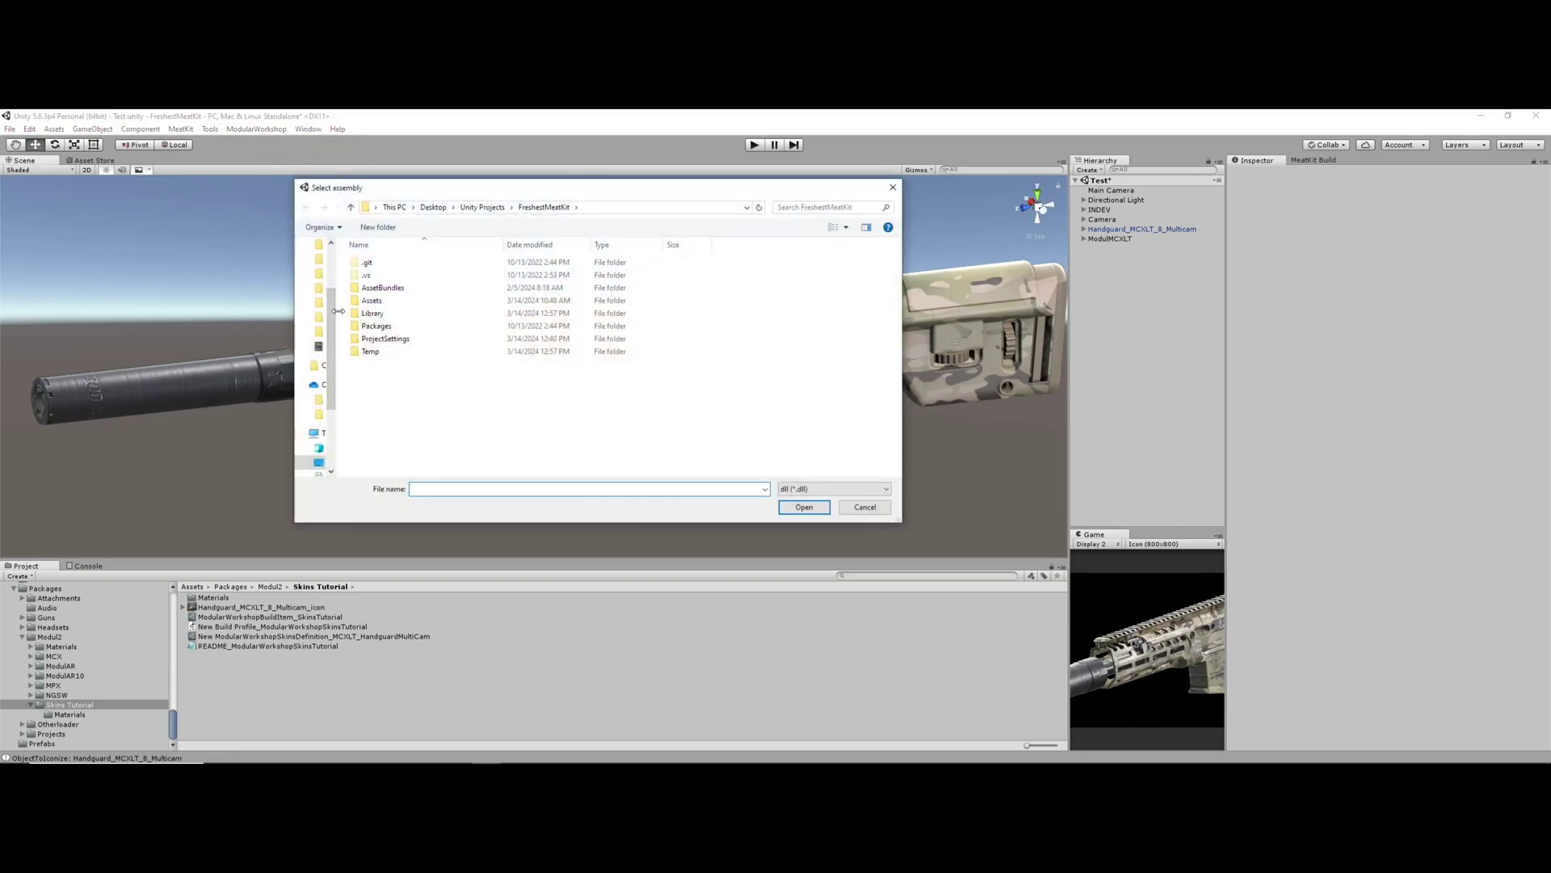
scroll(346, 331, up, 1)
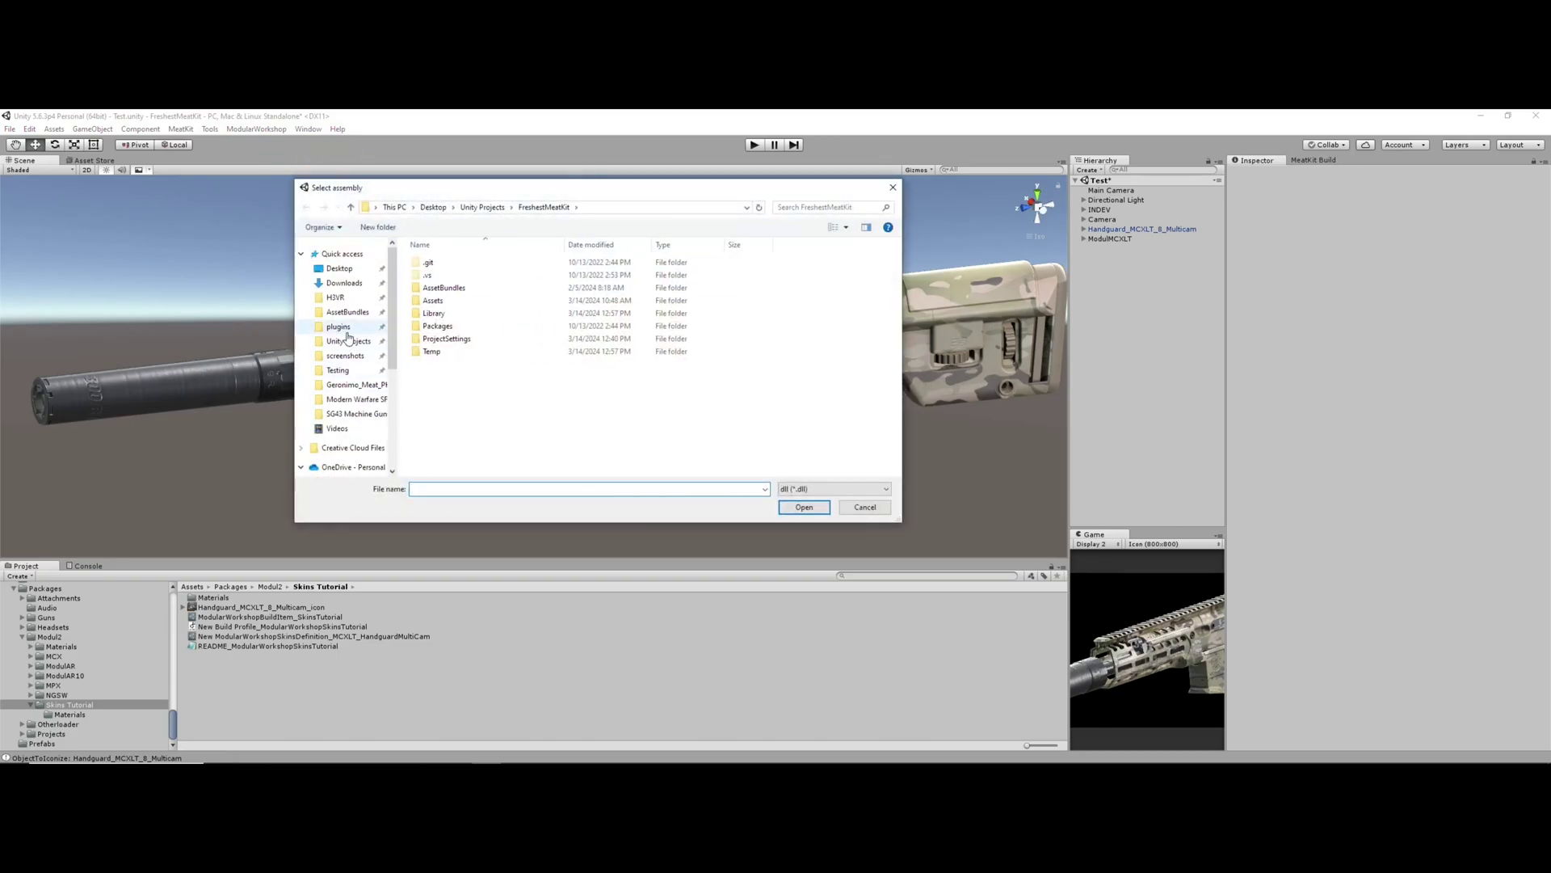
click(347, 329)
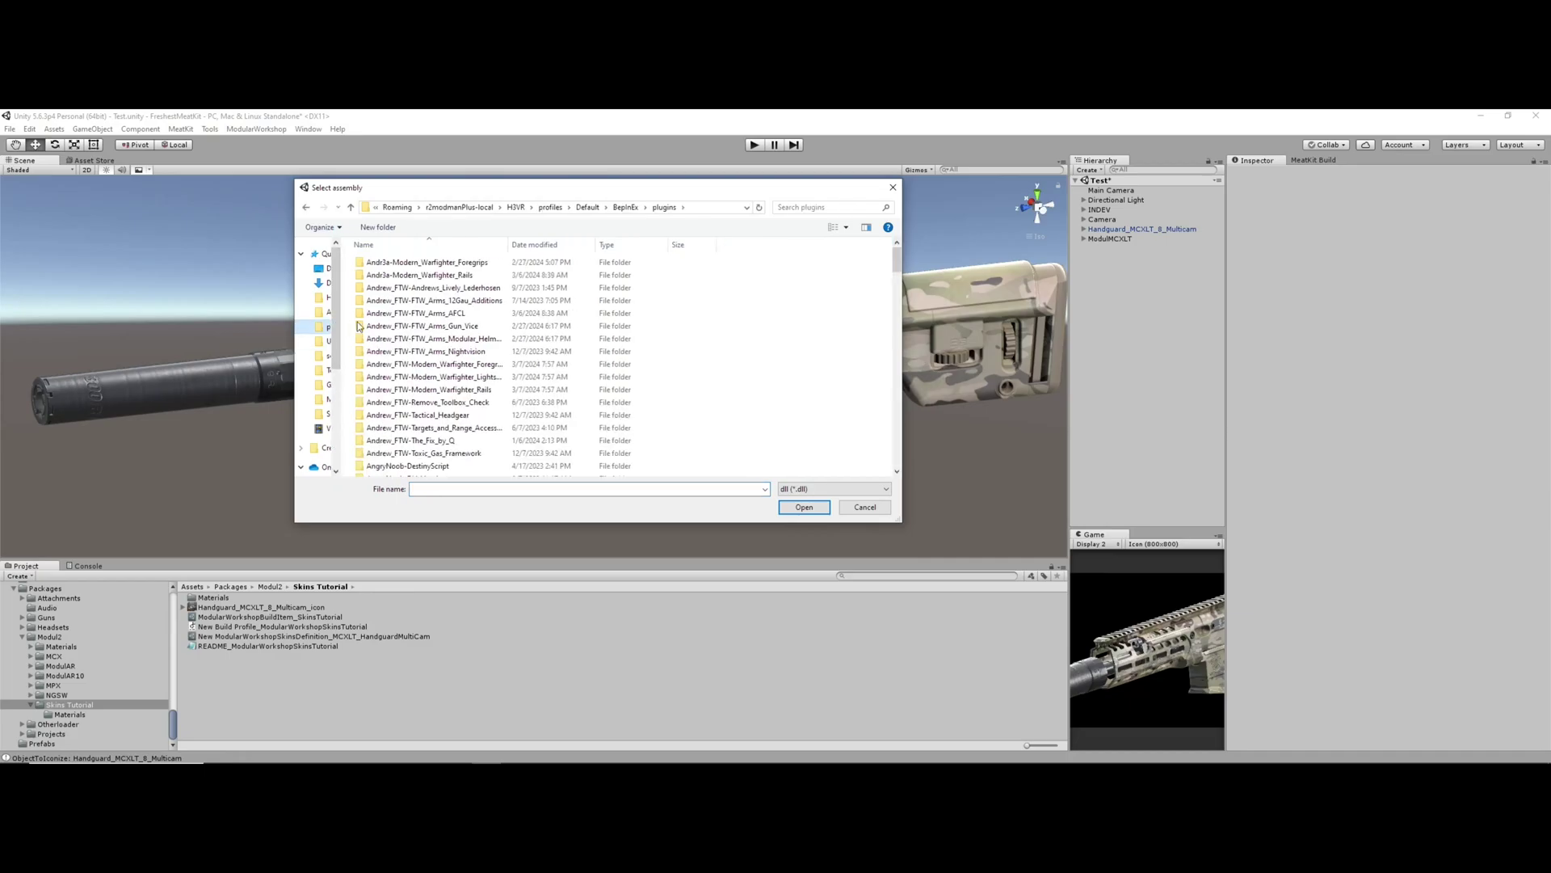
scroll(455, 305, down, 10)
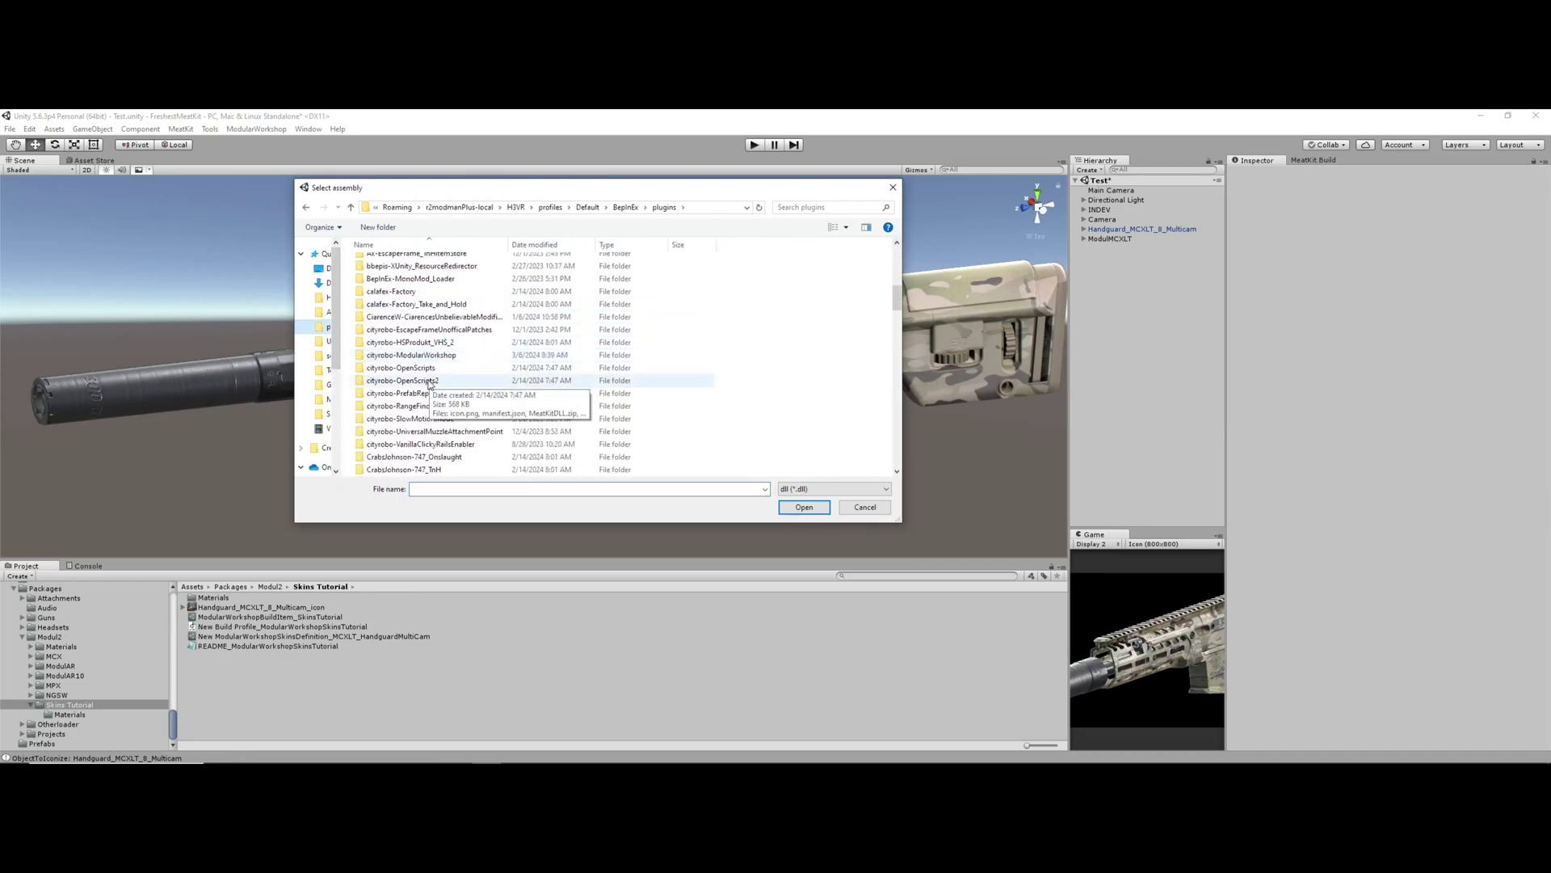
double_click(434, 356)
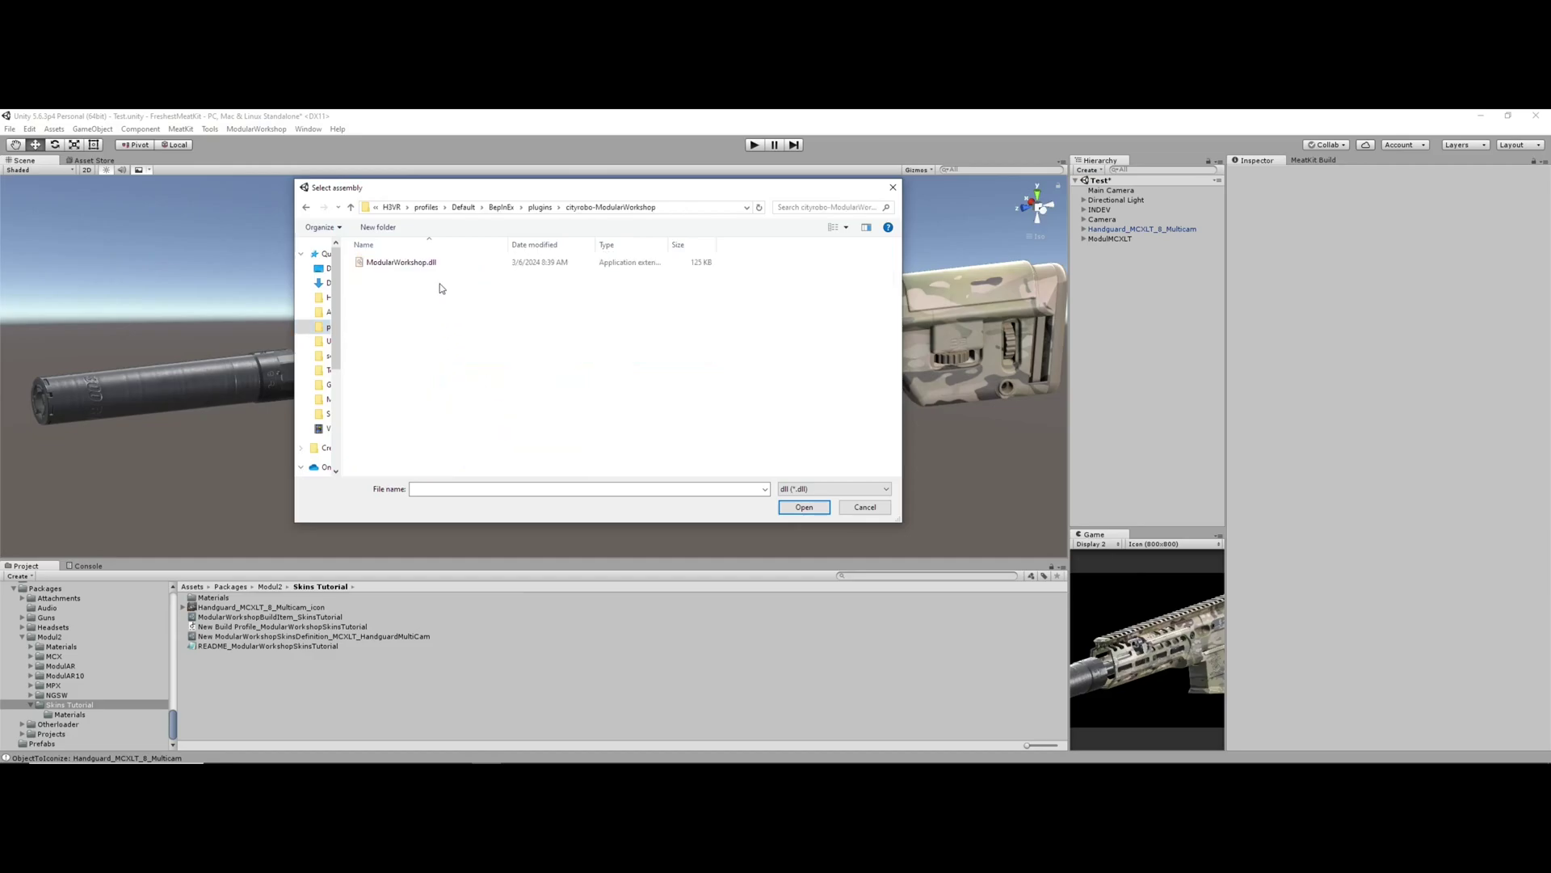
click(404, 262)
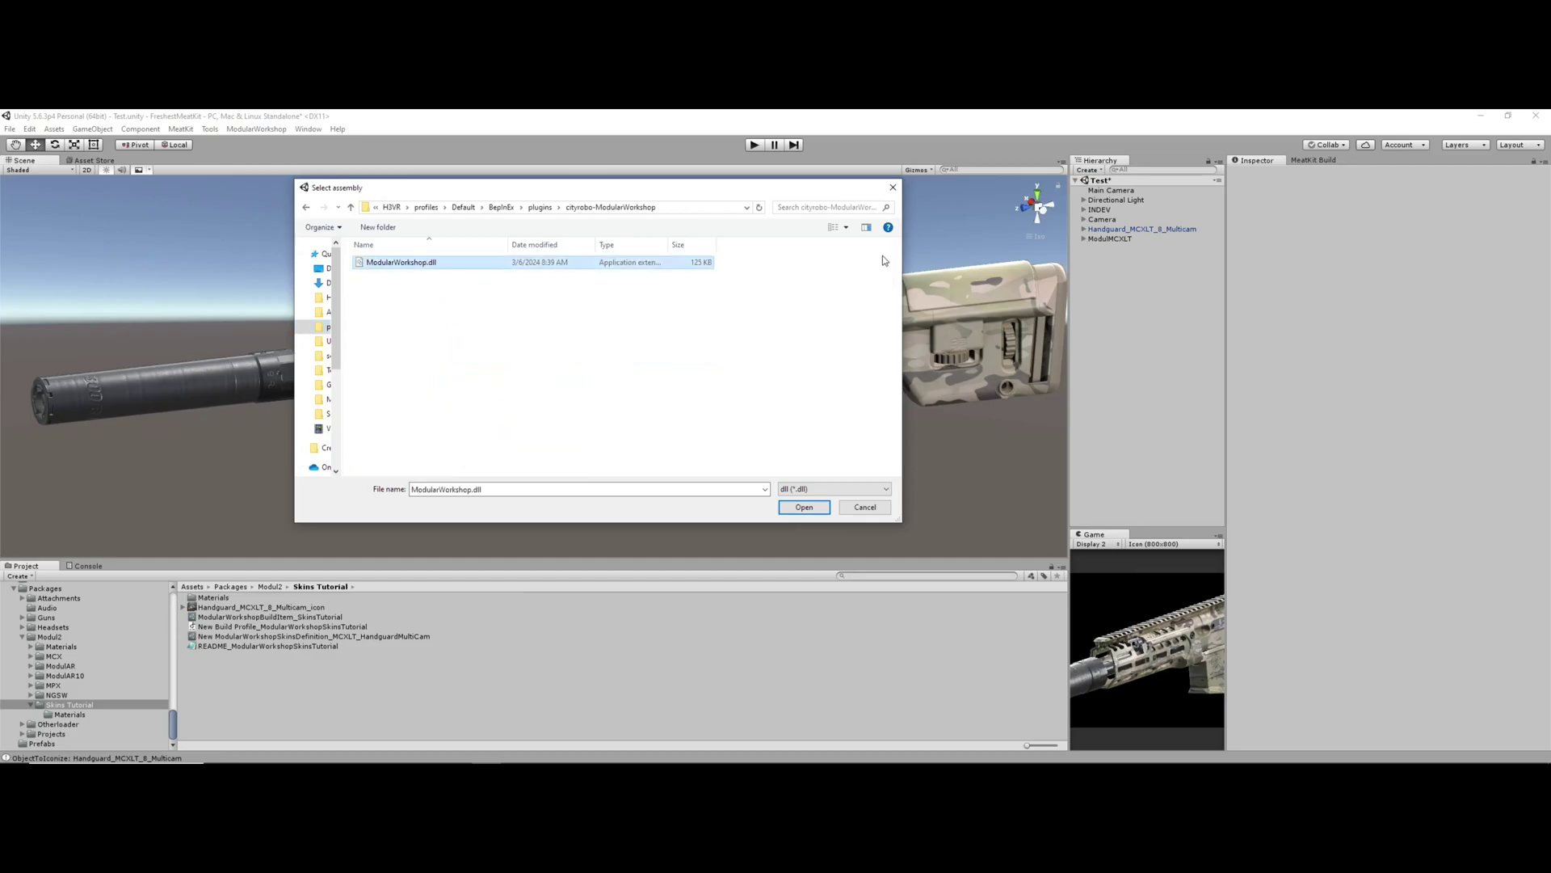
click(893, 189)
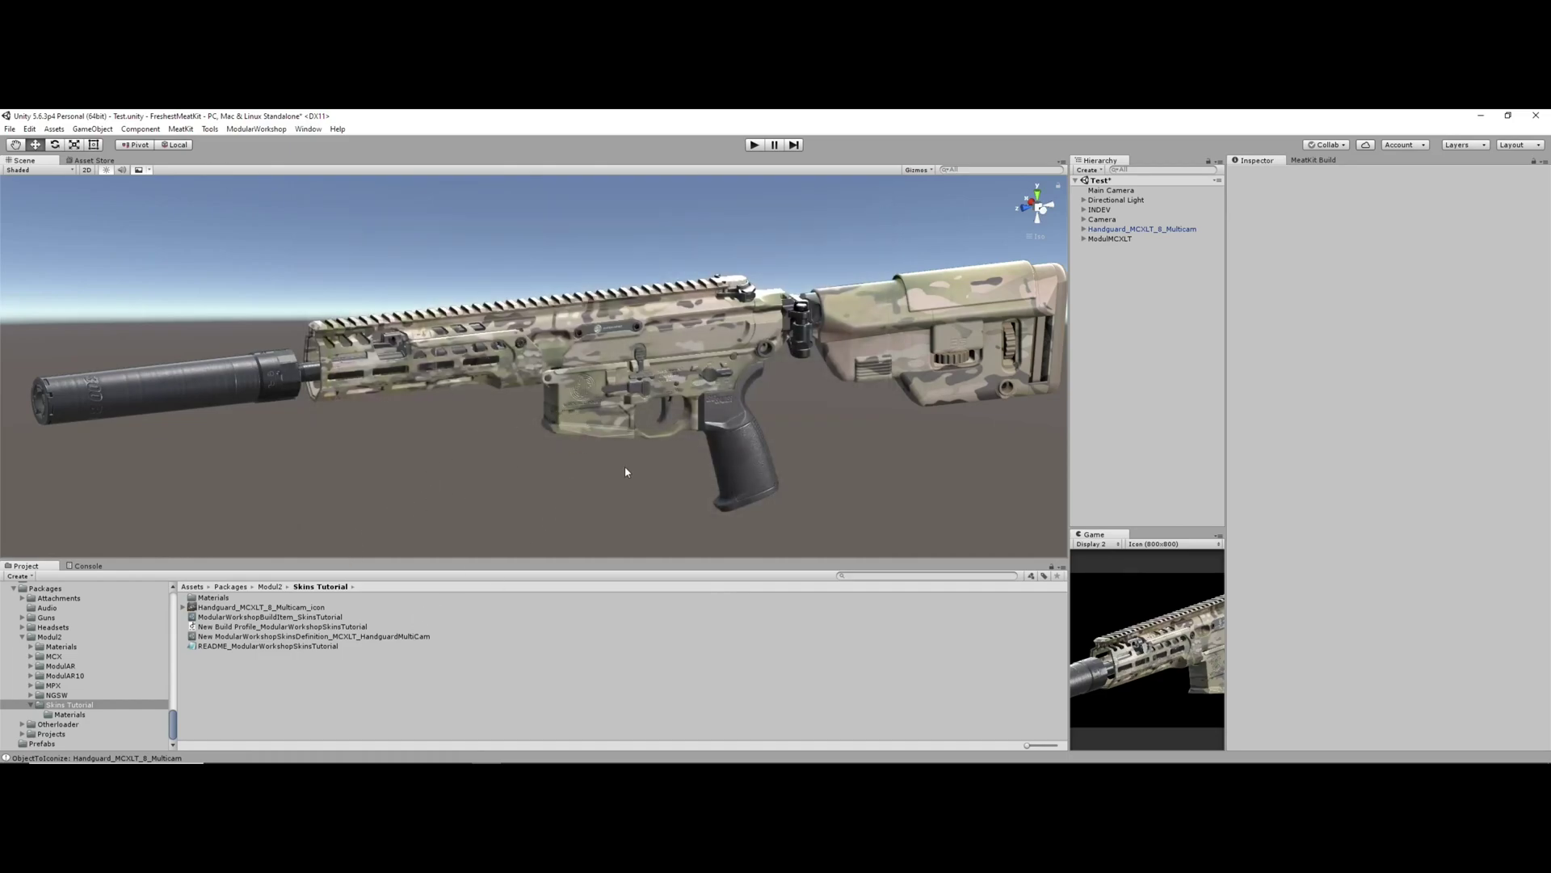
Deactivate the ModulMCXLT rifle object and zoom in on the Multicam handguard
scroll(629, 441, up, 5)
mouse_move(648, 404)
alt+mouse_down()
mouse_move(722, 415)
mouse_move(658, 421)
alt+mouse_up()
scroll(658, 421, down, 3)
click(1109, 238)
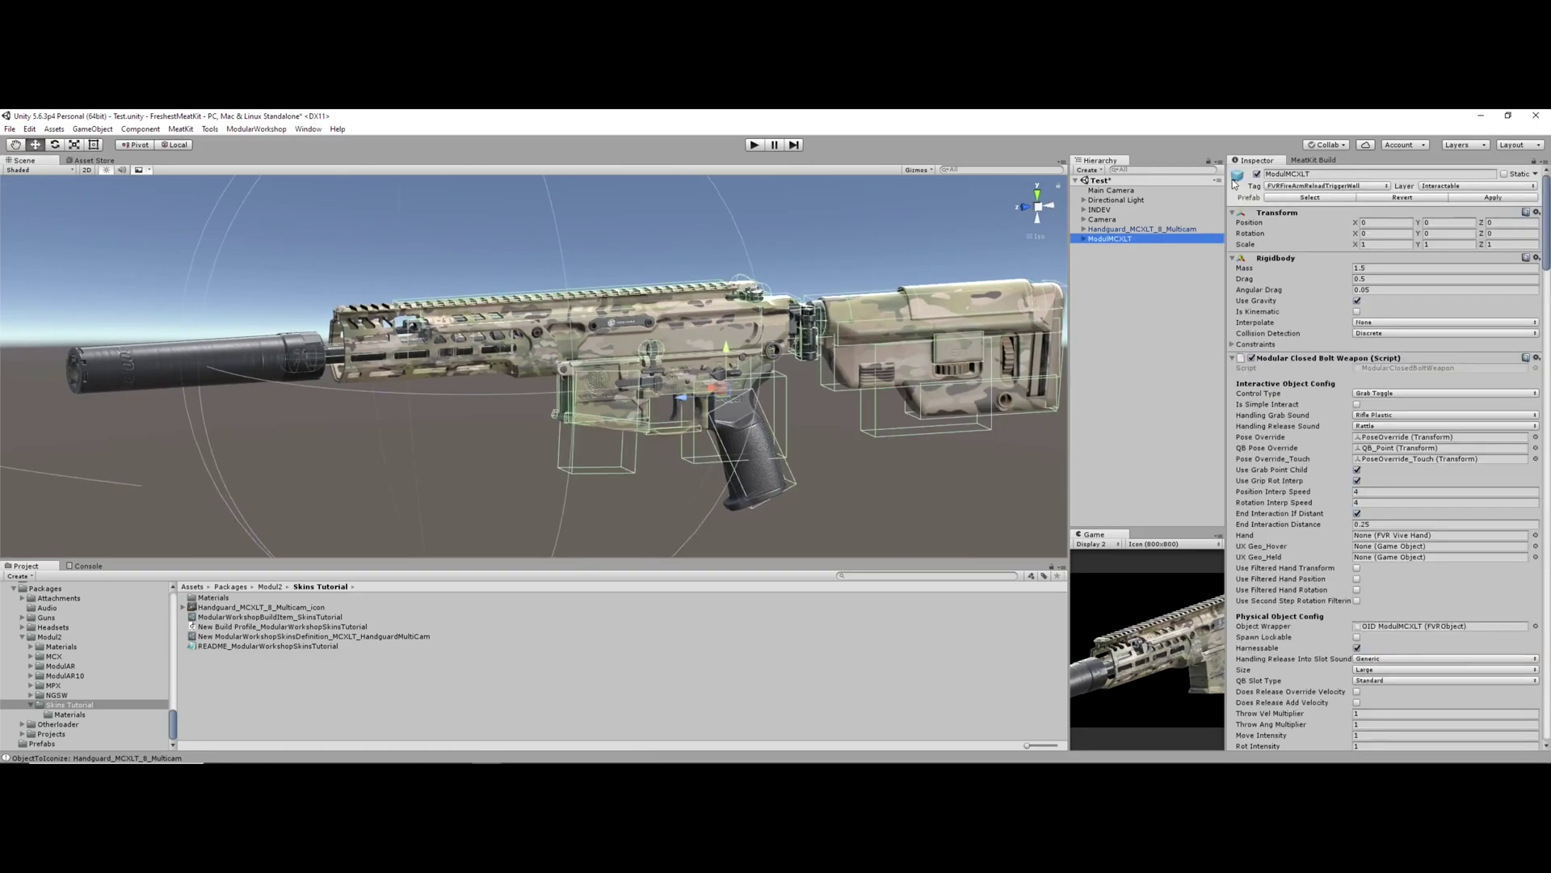
click(1257, 173)
alt+right_drag(460, 407, 619, 434)
alt+drag(619, 433, 732, 379)
alt+drag(510, 399, 532, 443)
Orbit around the handguard to inspect its camo texture, then drag the Project panel splitter upward
scroll(546, 443, up, 2)
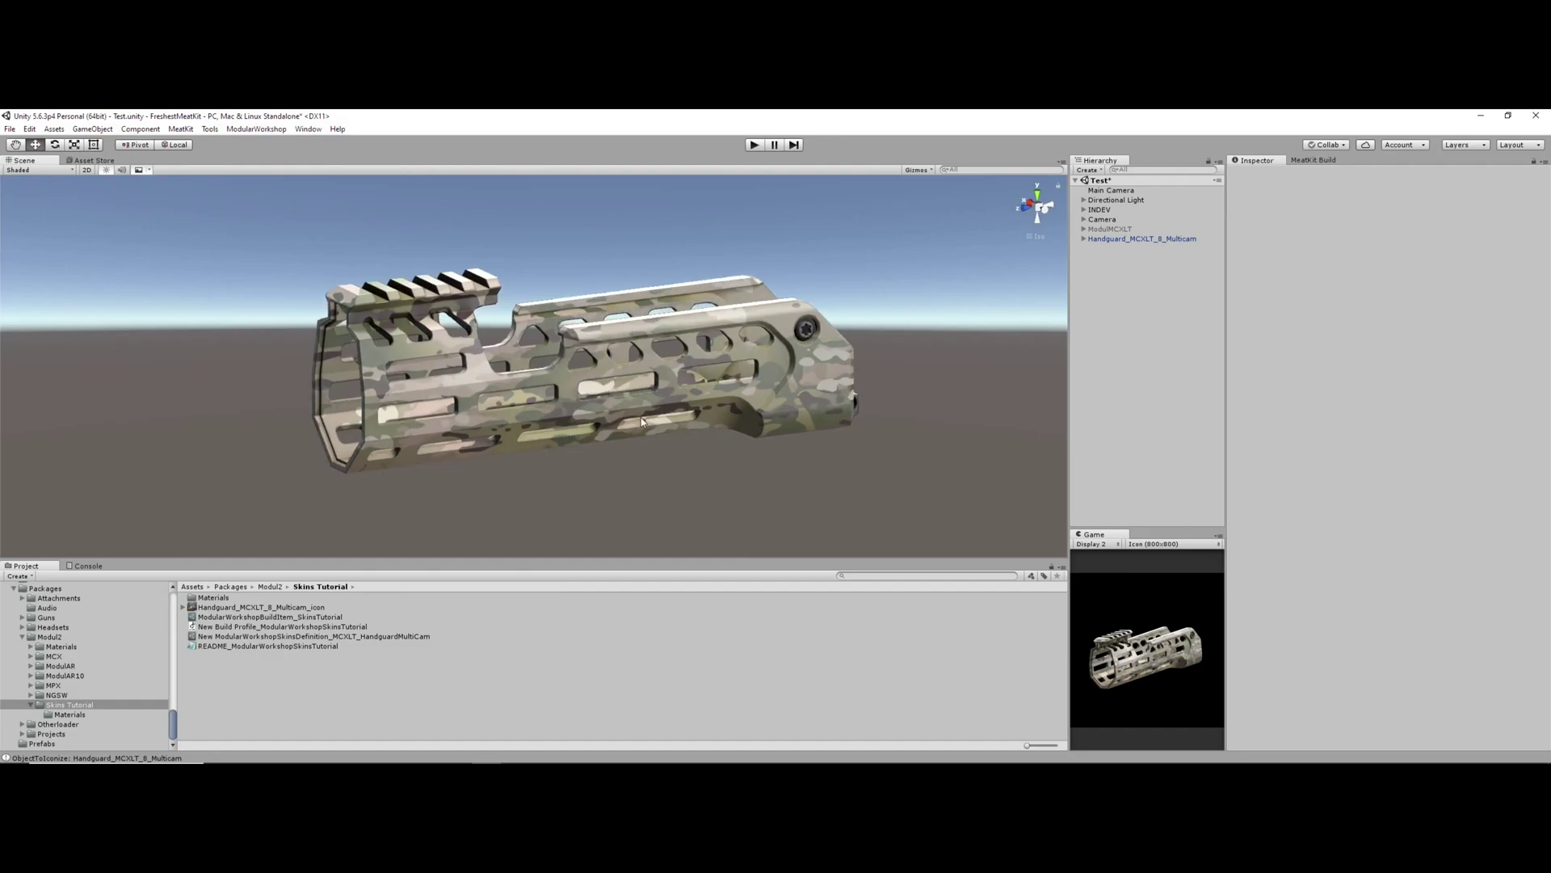
alt+drag(642, 421, 680, 425)
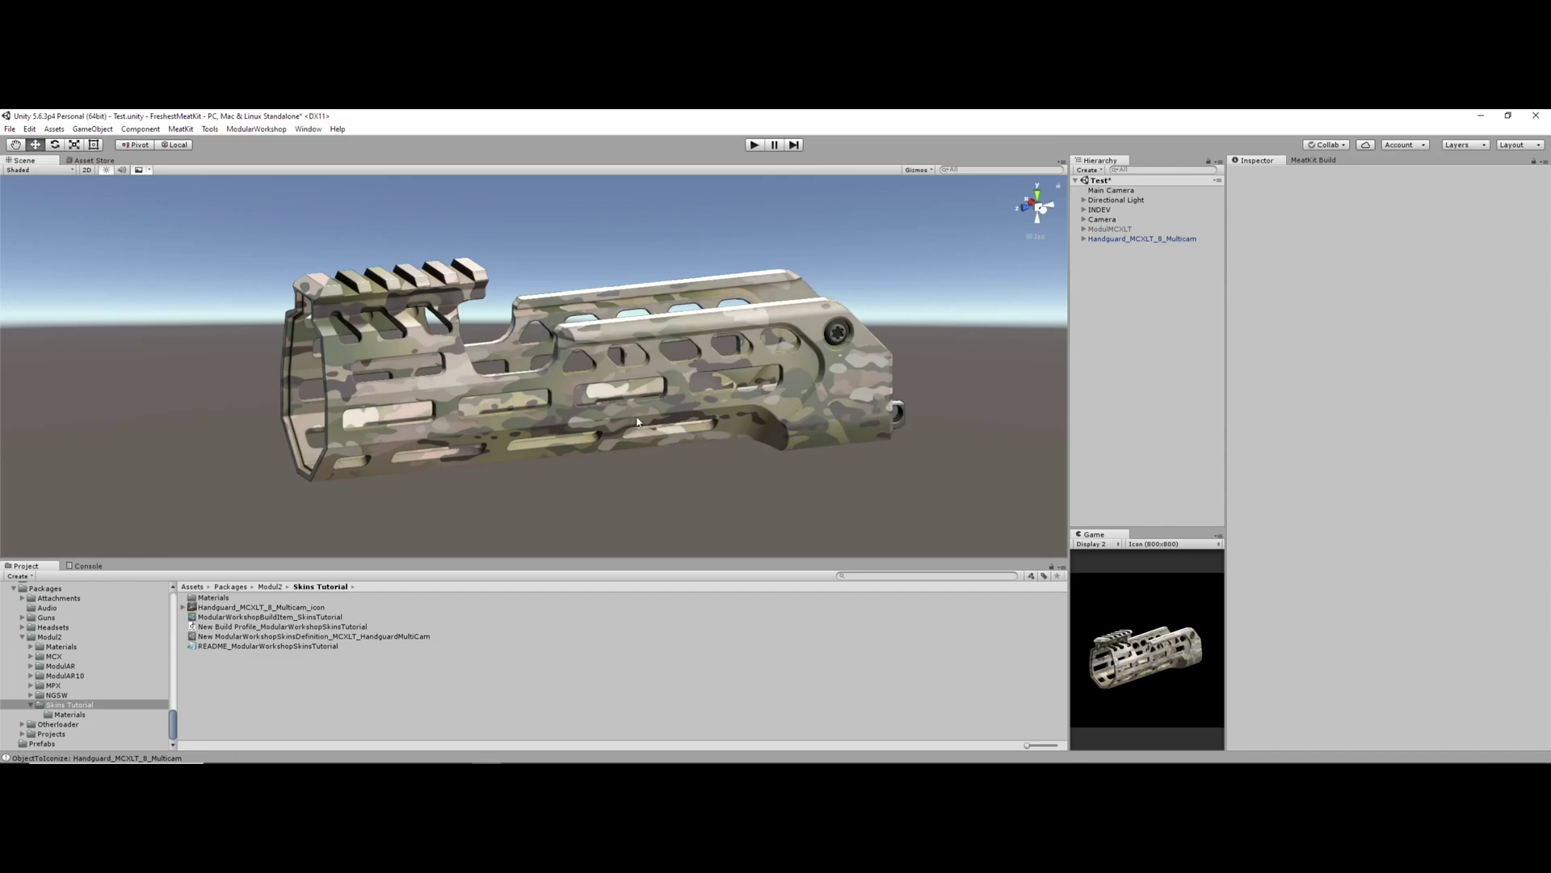
mouse_move(637, 421)
alt+mouse_down()
mouse_move(612, 429)
mouse_move(676, 415)
mouse_move(616, 438)
mouse_move(636, 426)
alt+mouse_up()
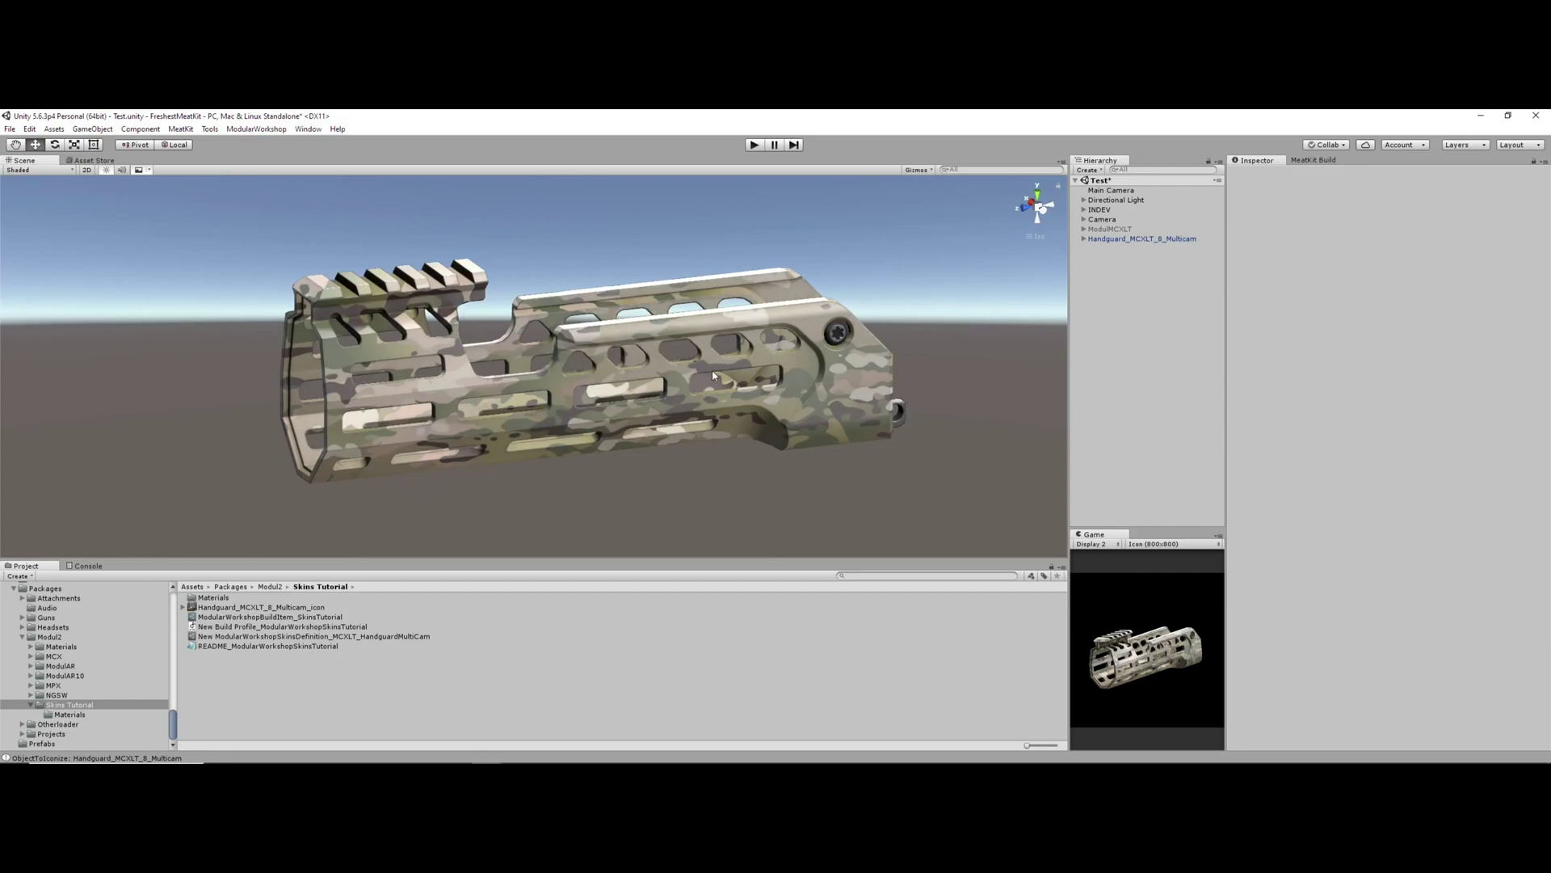
mouse_move(713, 386)
alt+mouse_down()
mouse_move(685, 424)
mouse_move(659, 396)
mouse_move(724, 399)
mouse_move(699, 399)
alt+mouse_up()
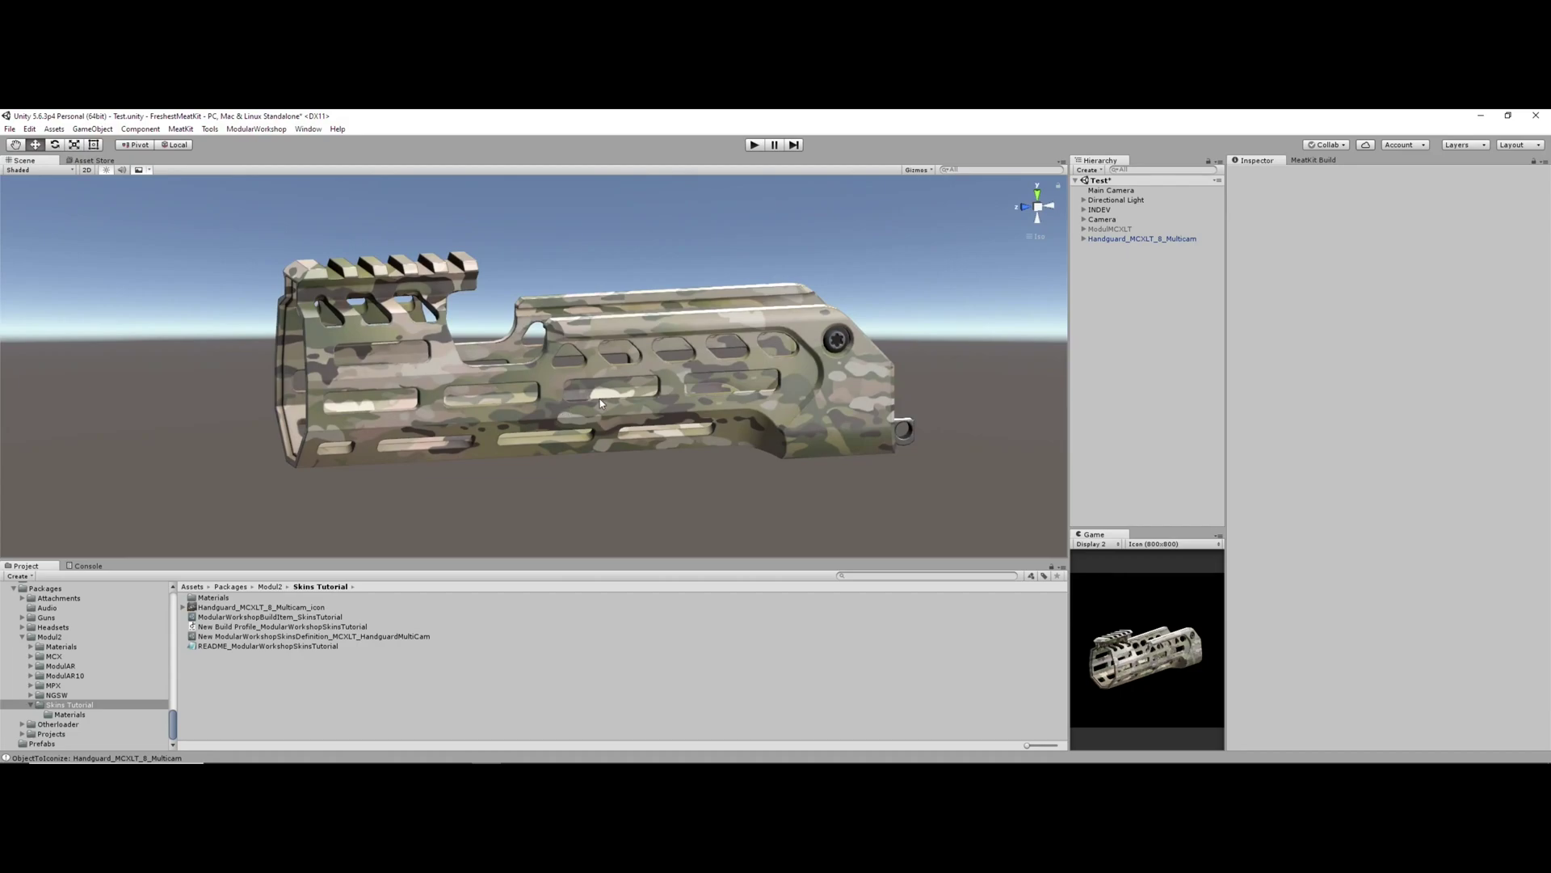
drag(577, 559, 577, 522)
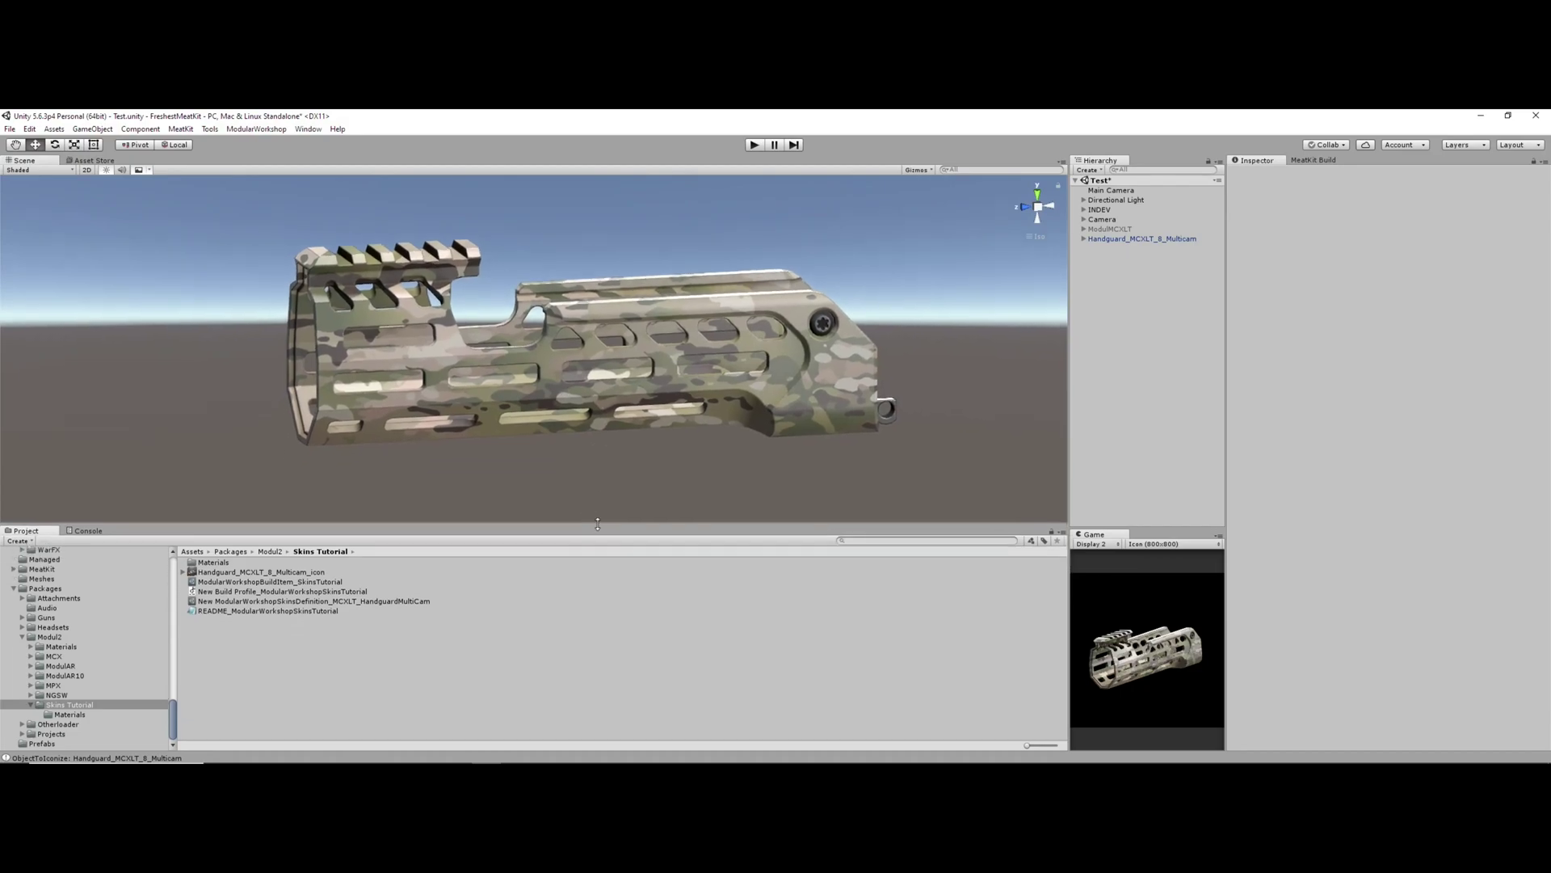
click(1133, 239)
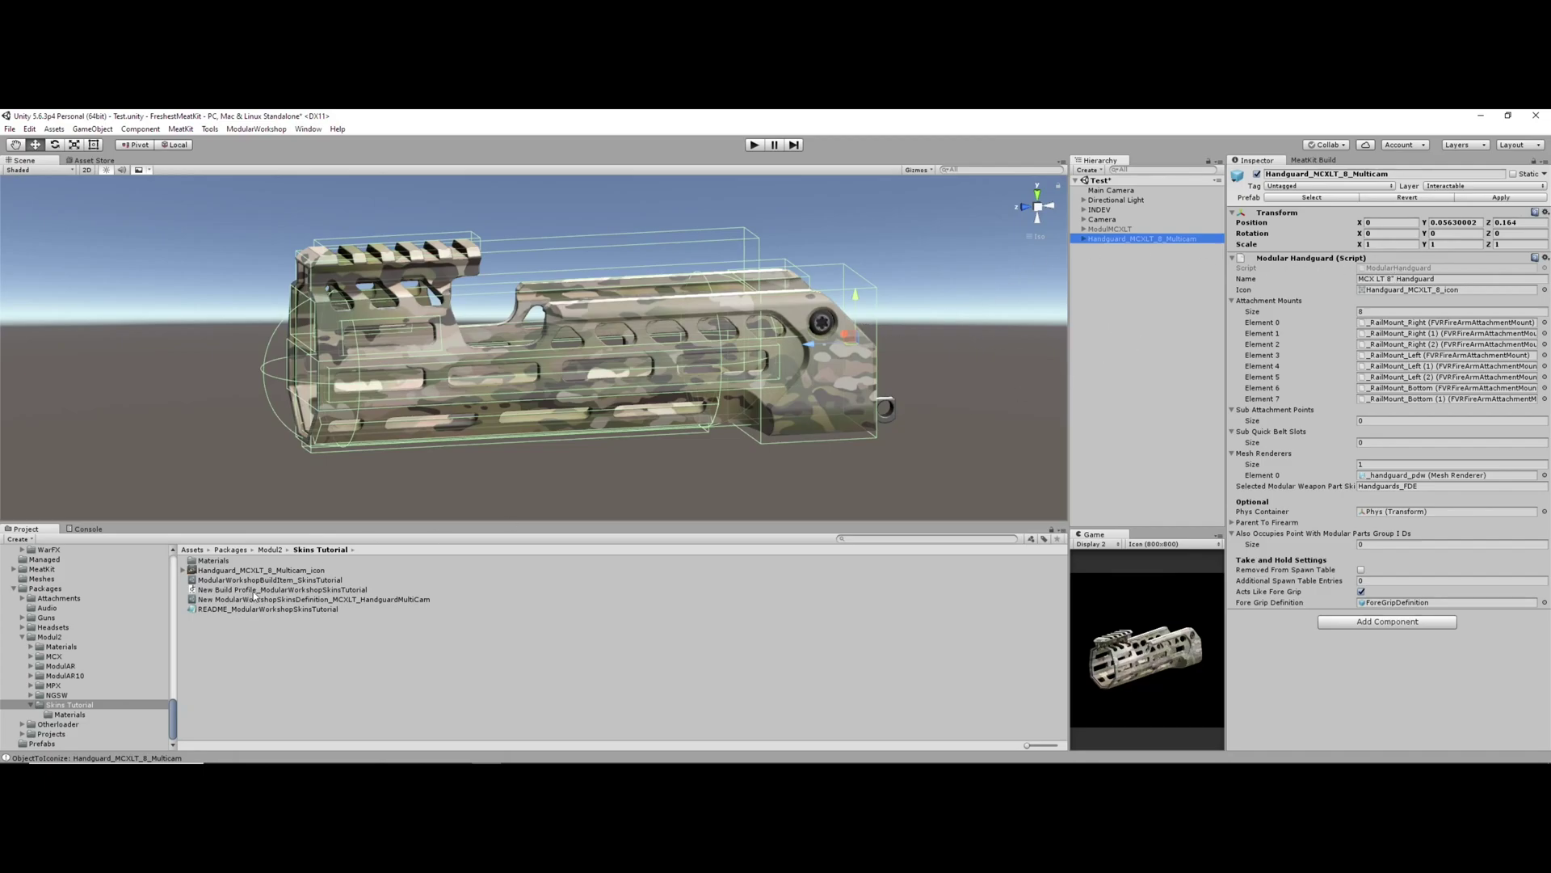
click(1109, 294)
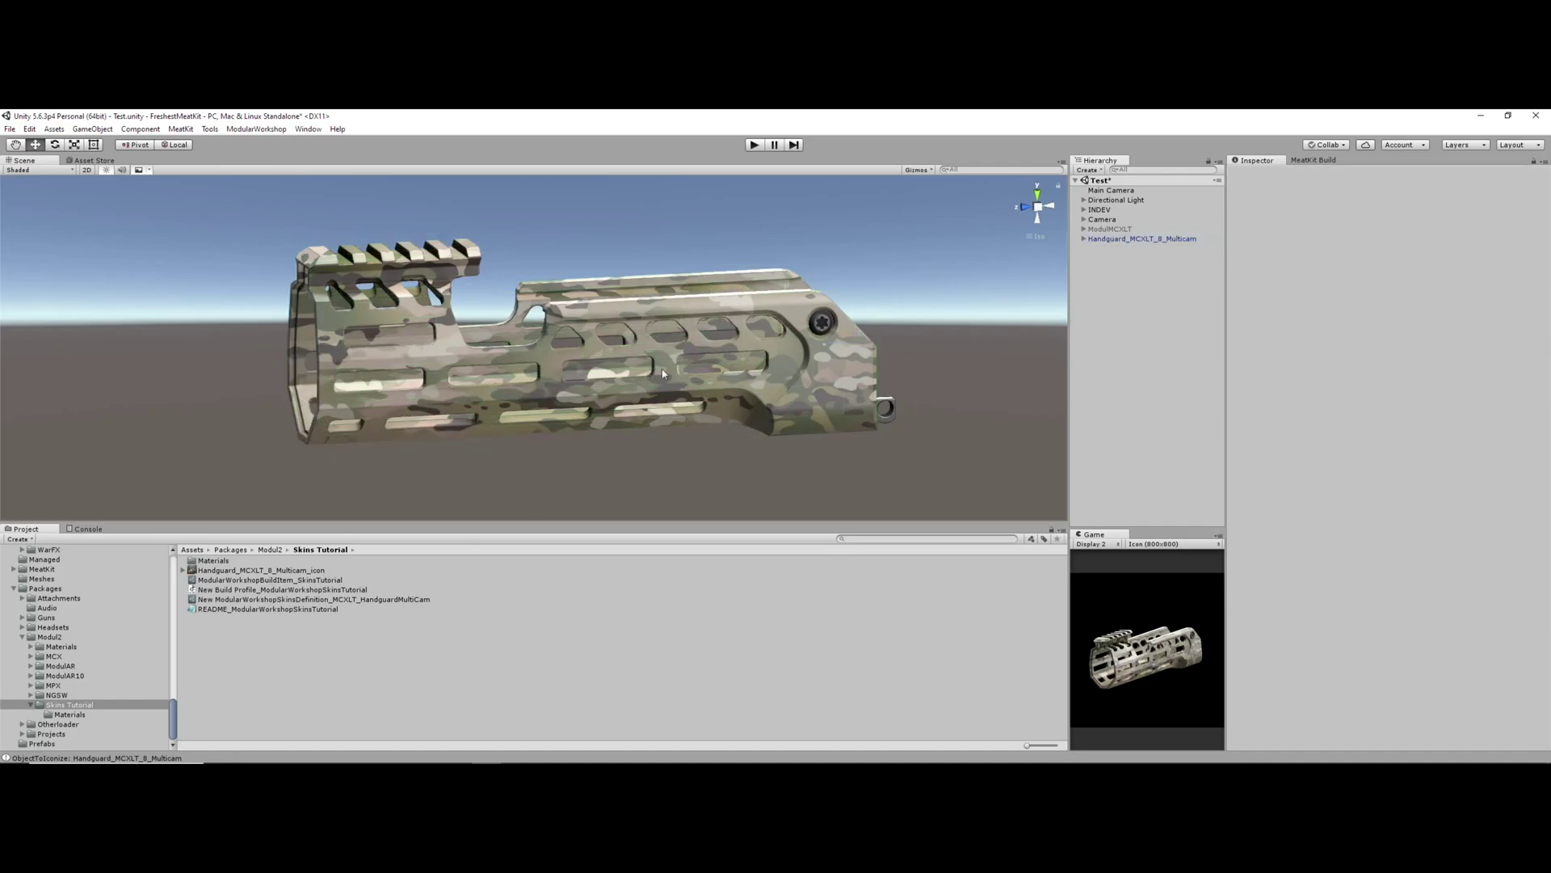
alt+drag(624, 303, 679, 335)
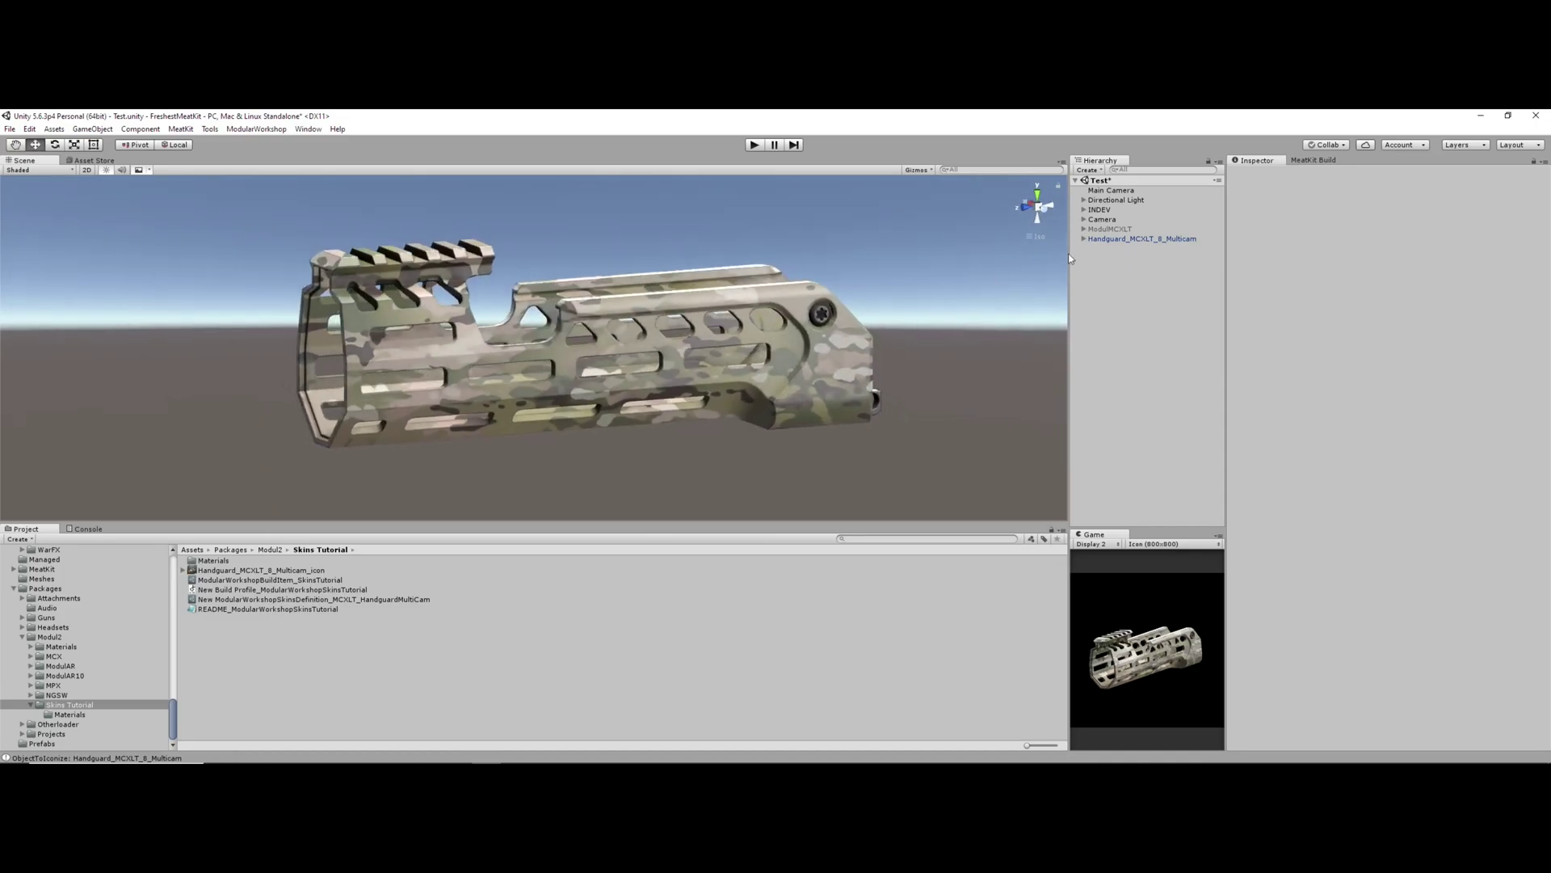
click(1107, 239)
click(1398, 278)
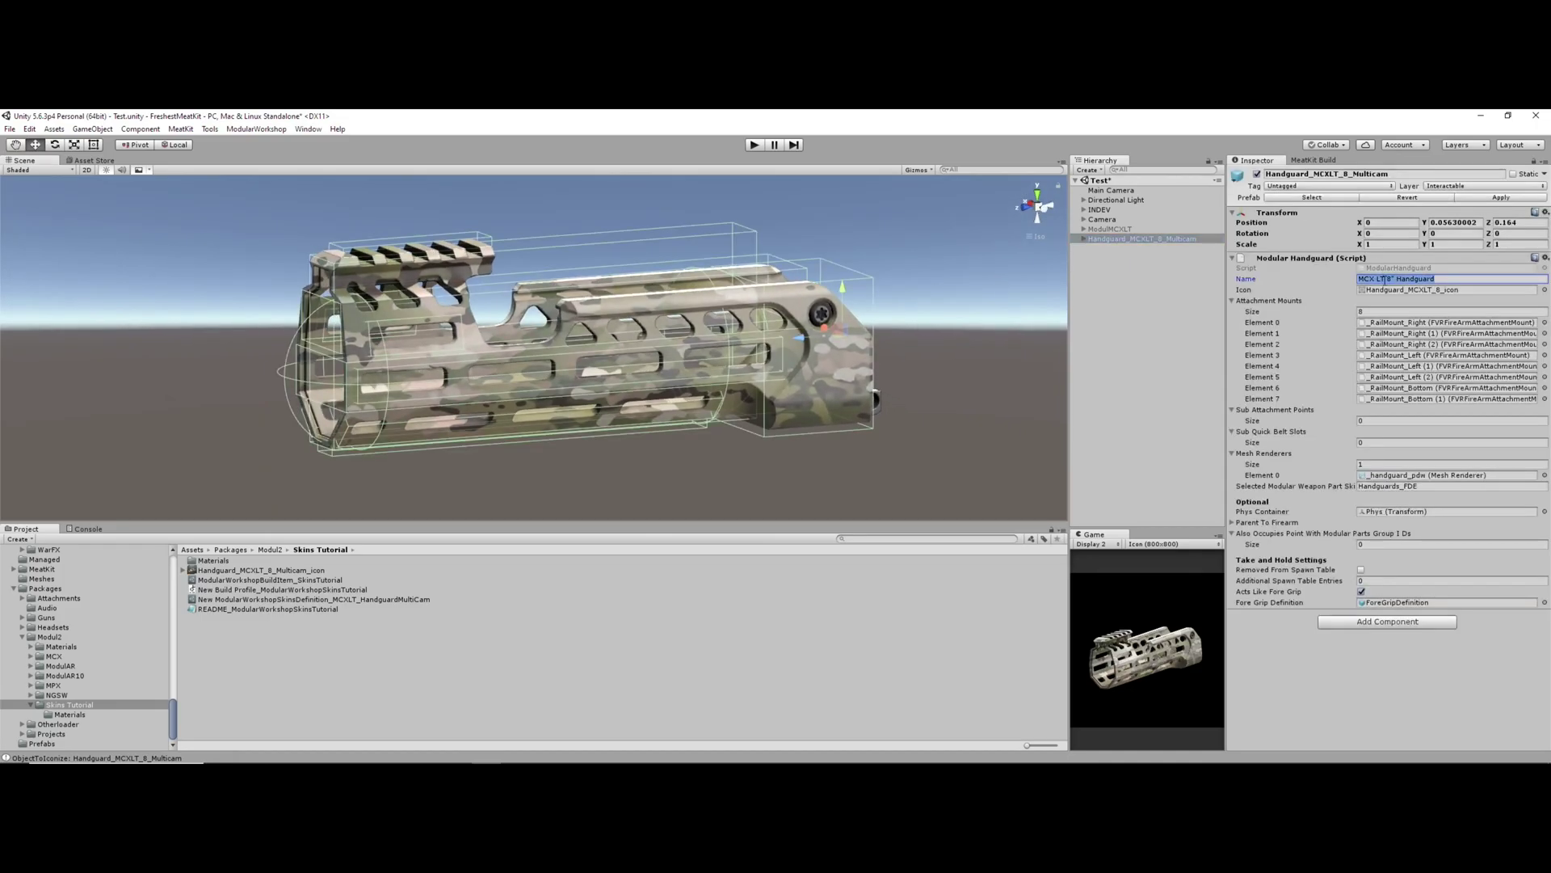
click(1107, 229)
scroll(1292, 255, down, 10)
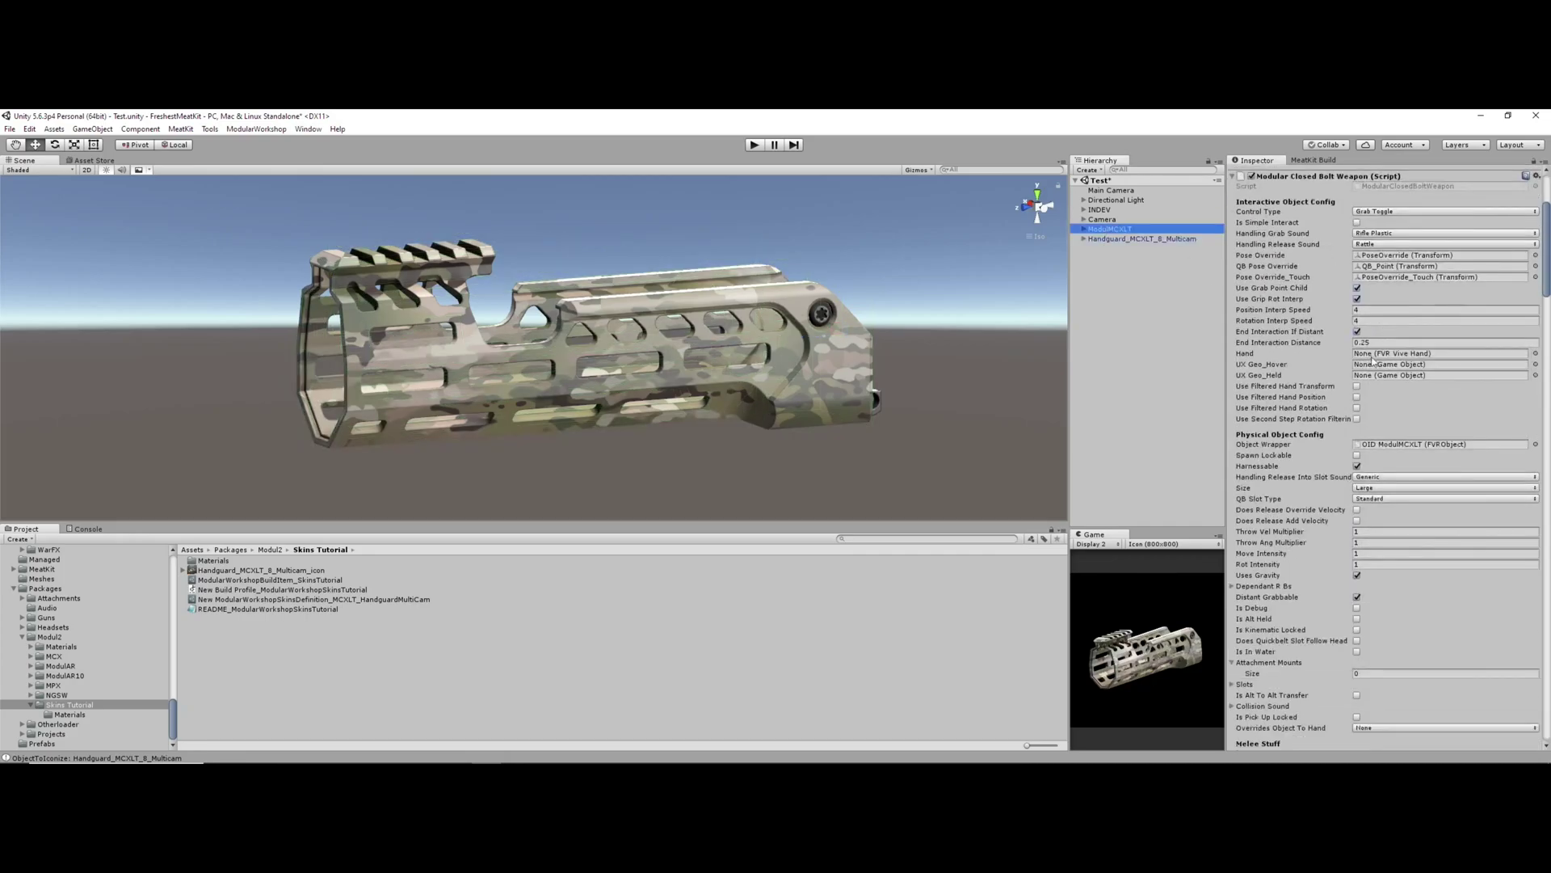
scroll(1296, 367, down, 15)
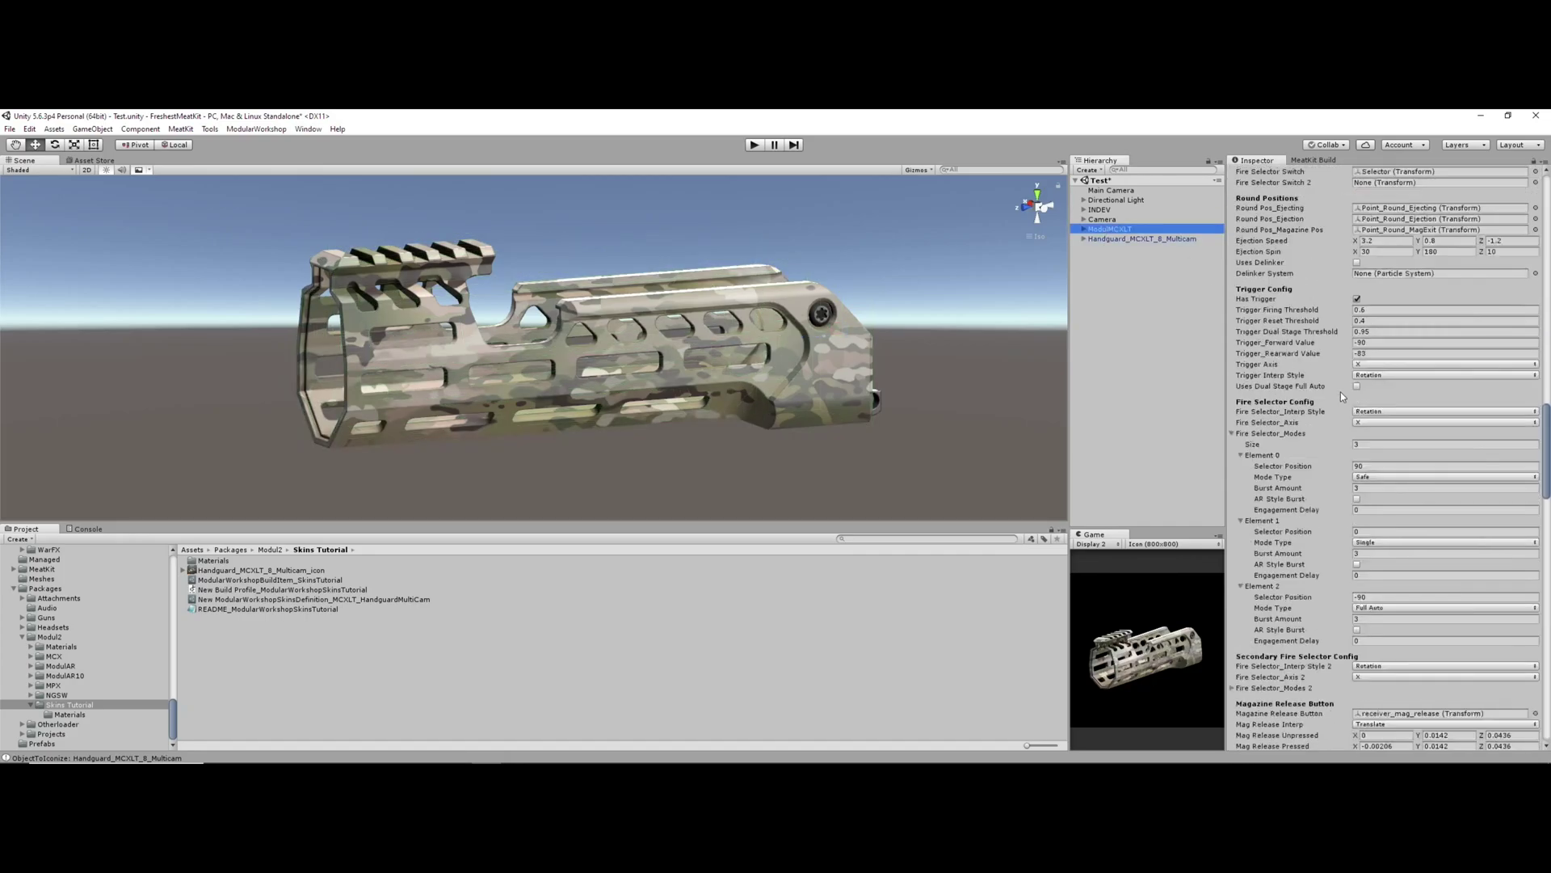
scroll(1340, 396, down, 12)
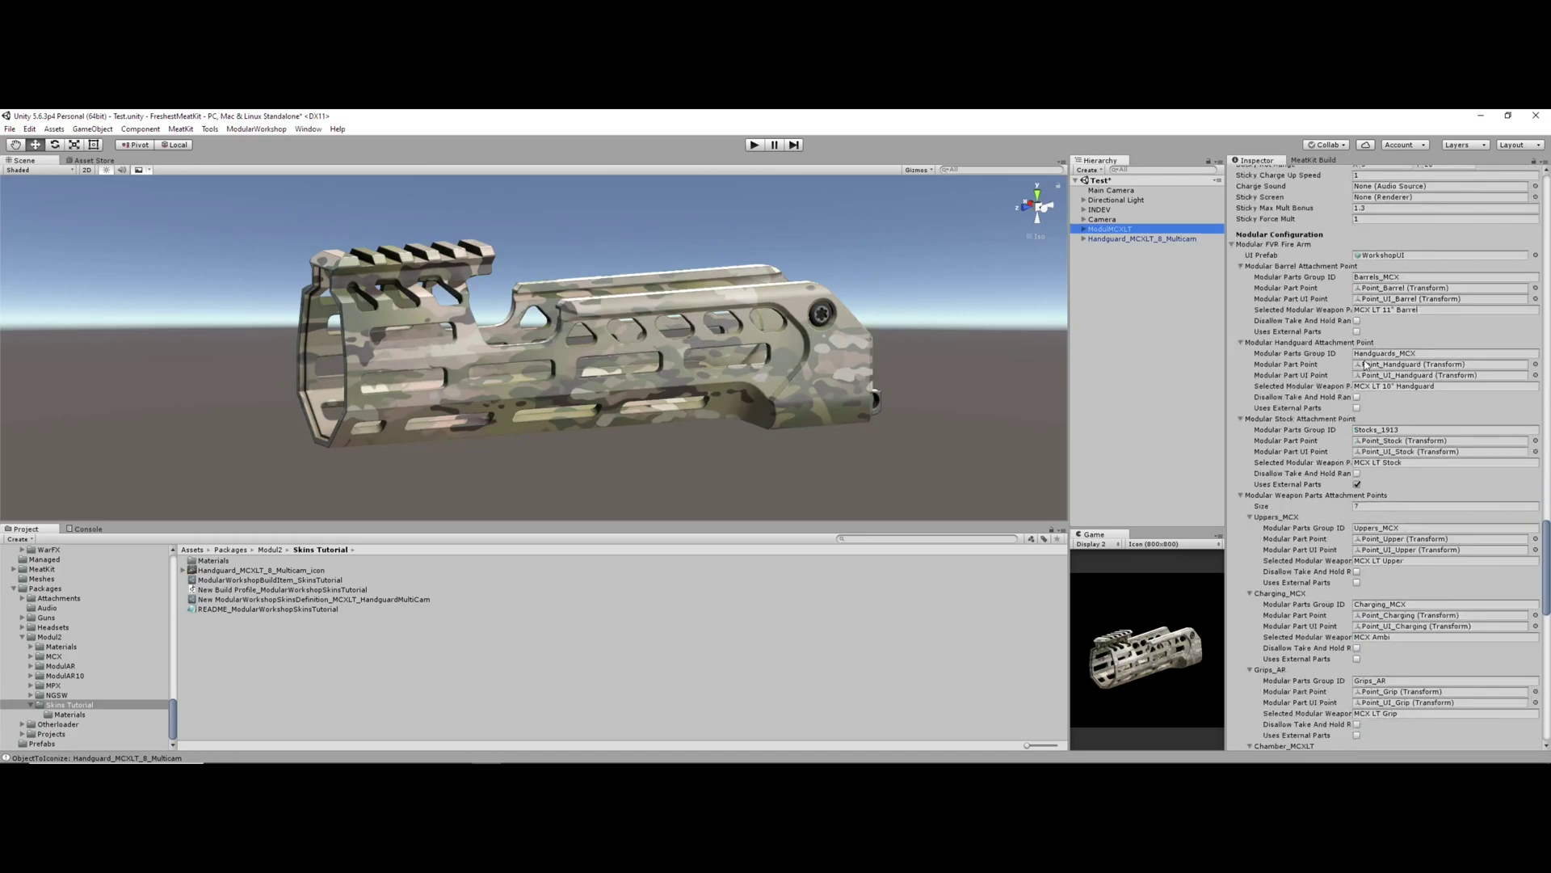
click(1388, 353)
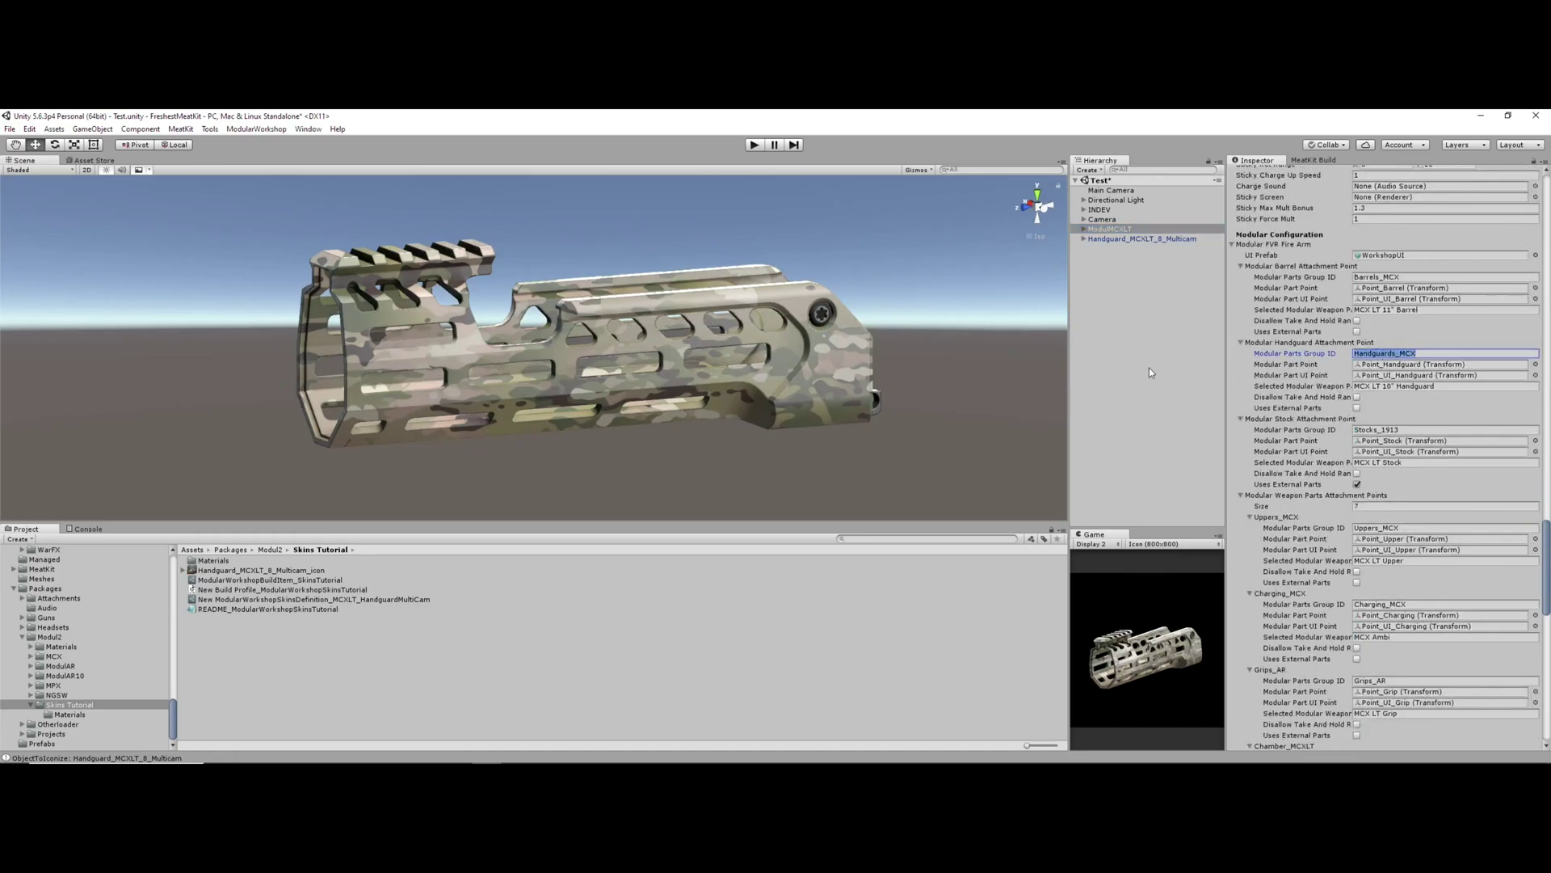
click(230, 640)
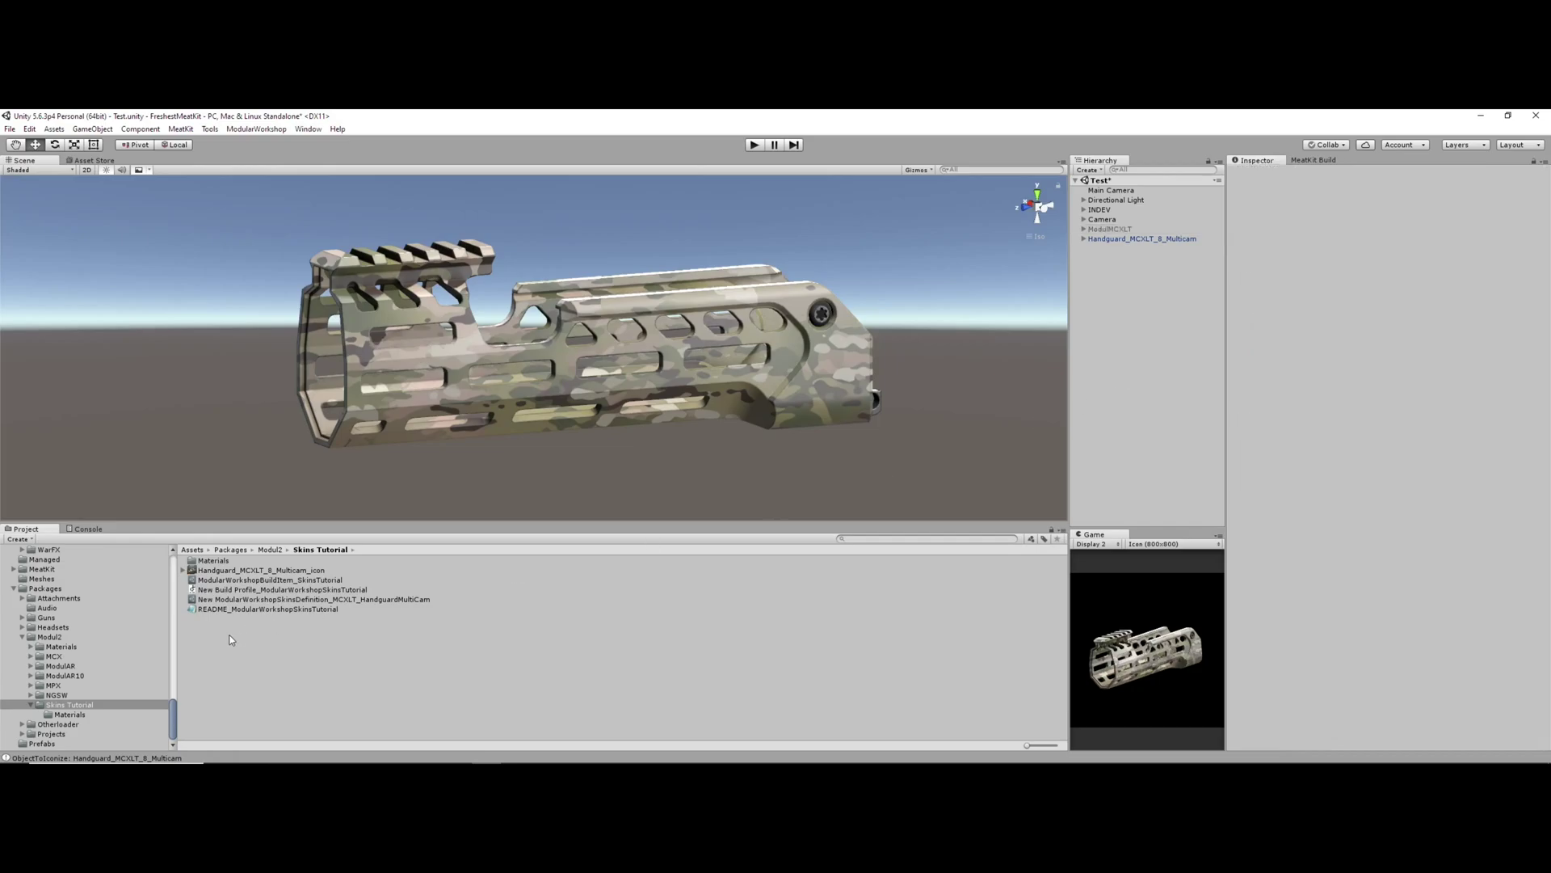
Inspect the Multicam skins definition, the Skins Tutorial build item and the build profile's Thunderstore metadata
click(257, 599)
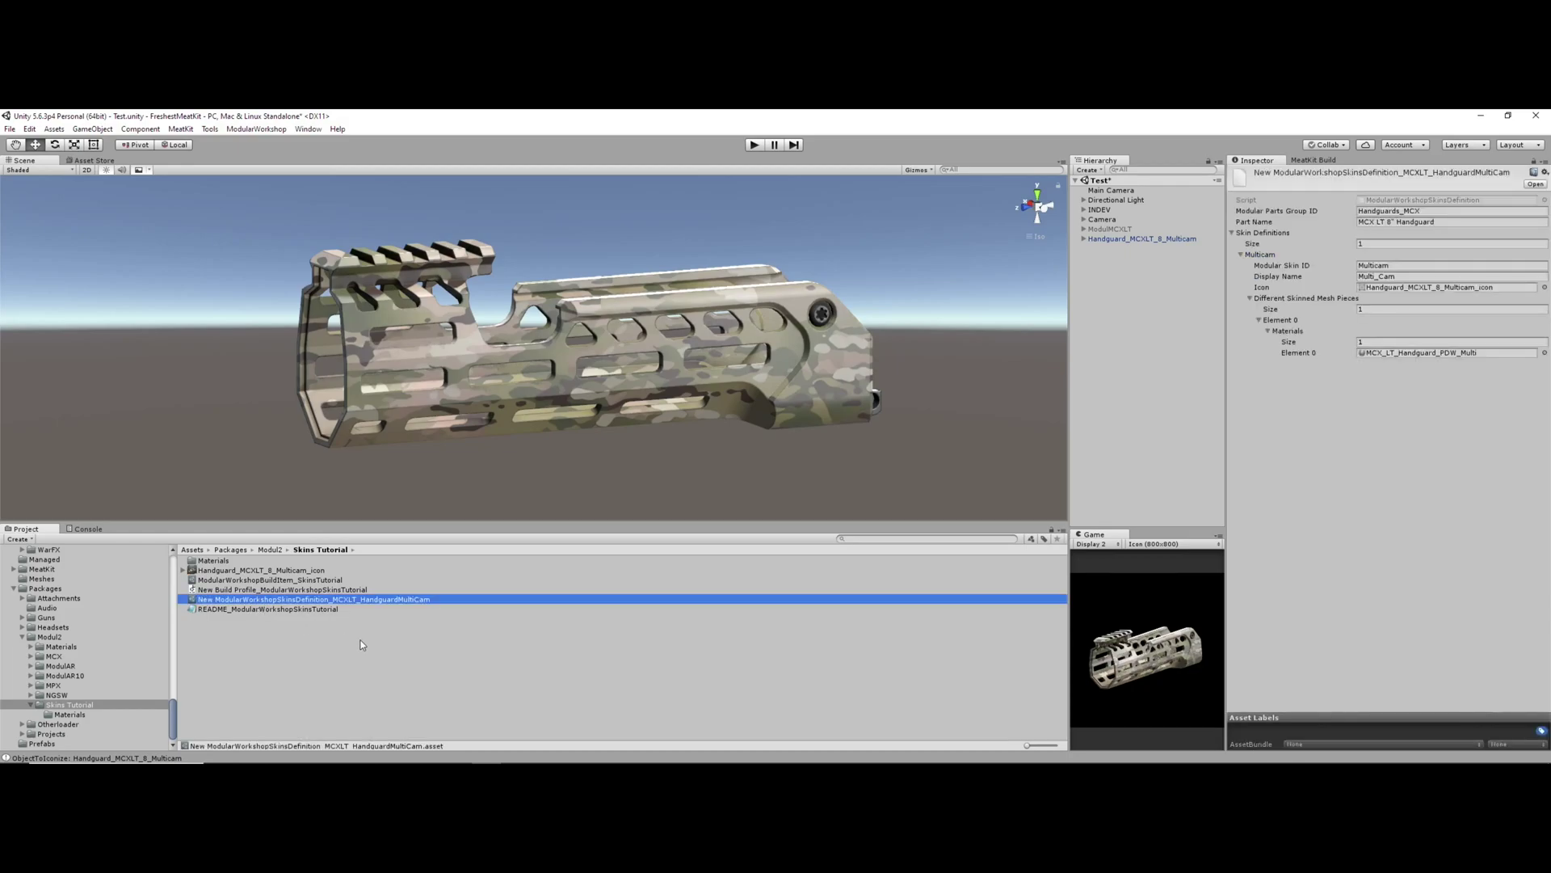
click(305, 579)
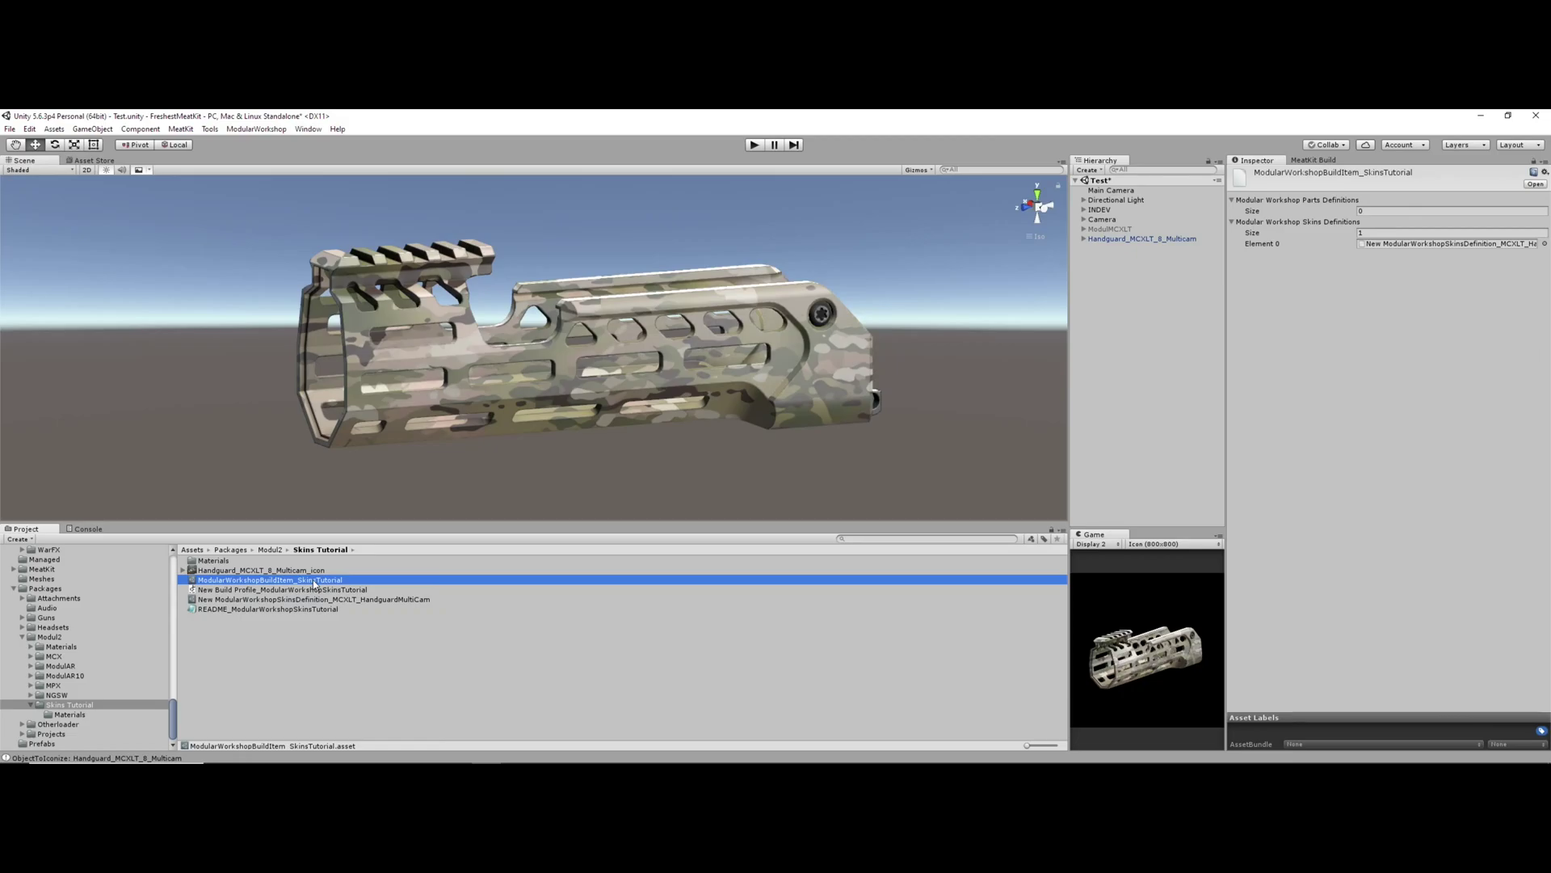
click(312, 590)
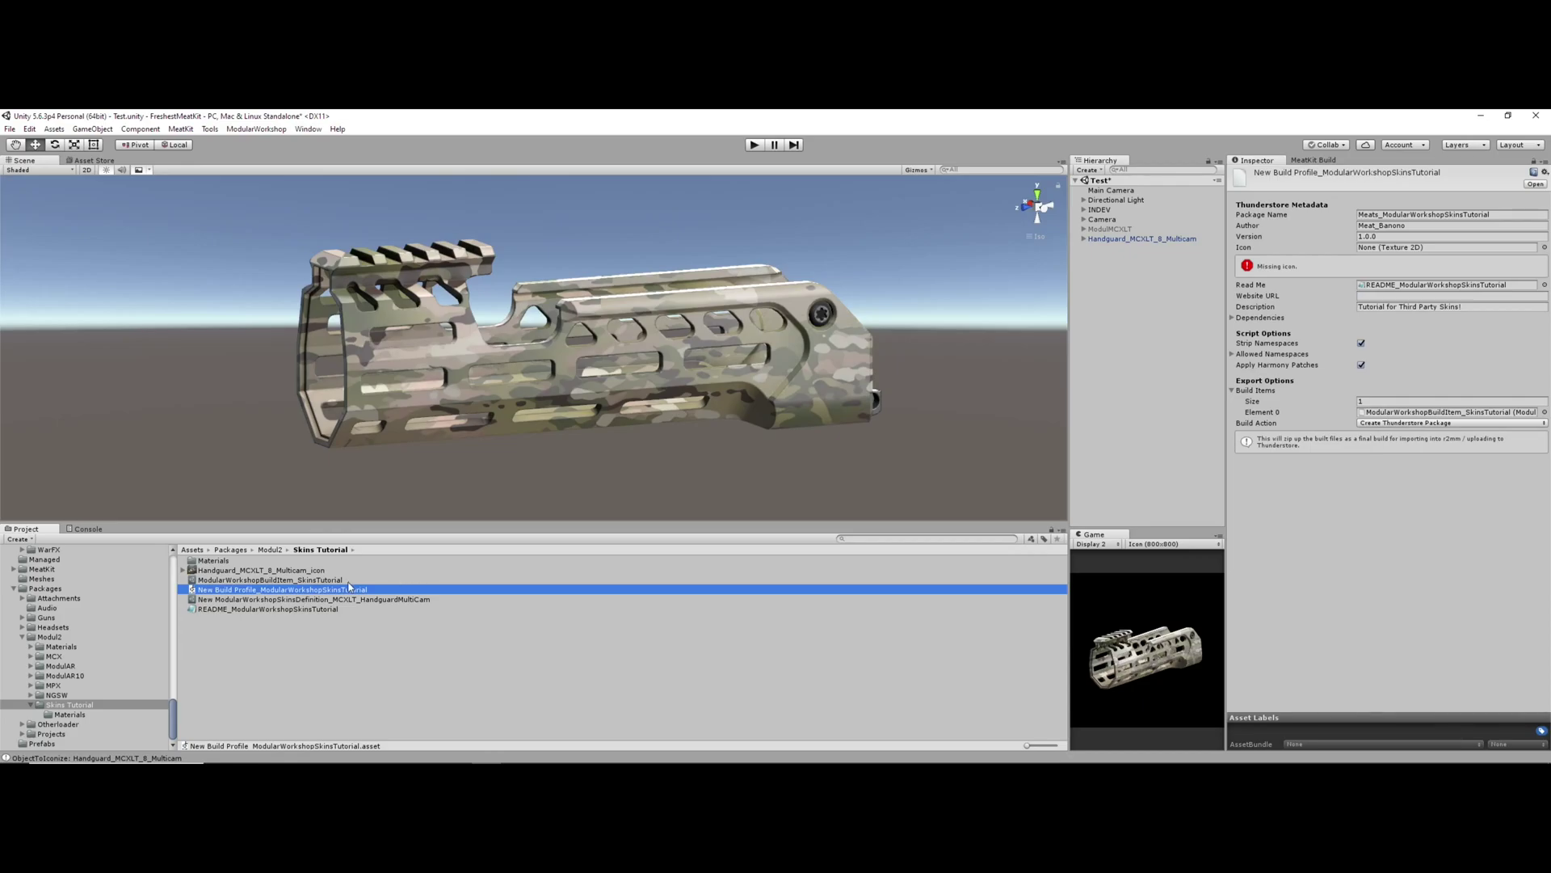
click(278, 600)
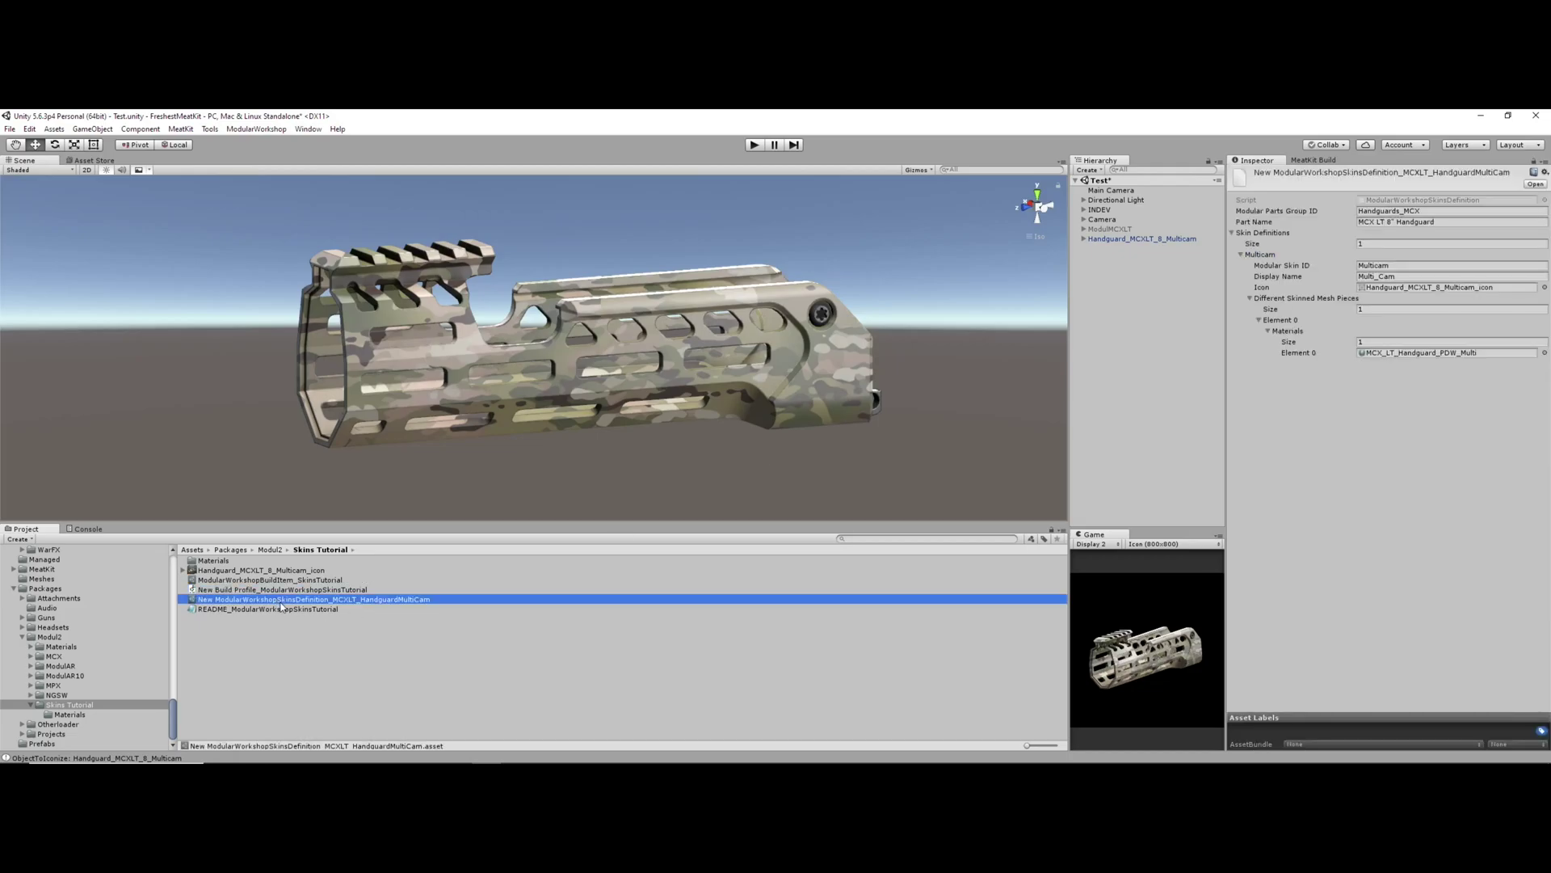
click(258, 650)
right_click(270, 636)
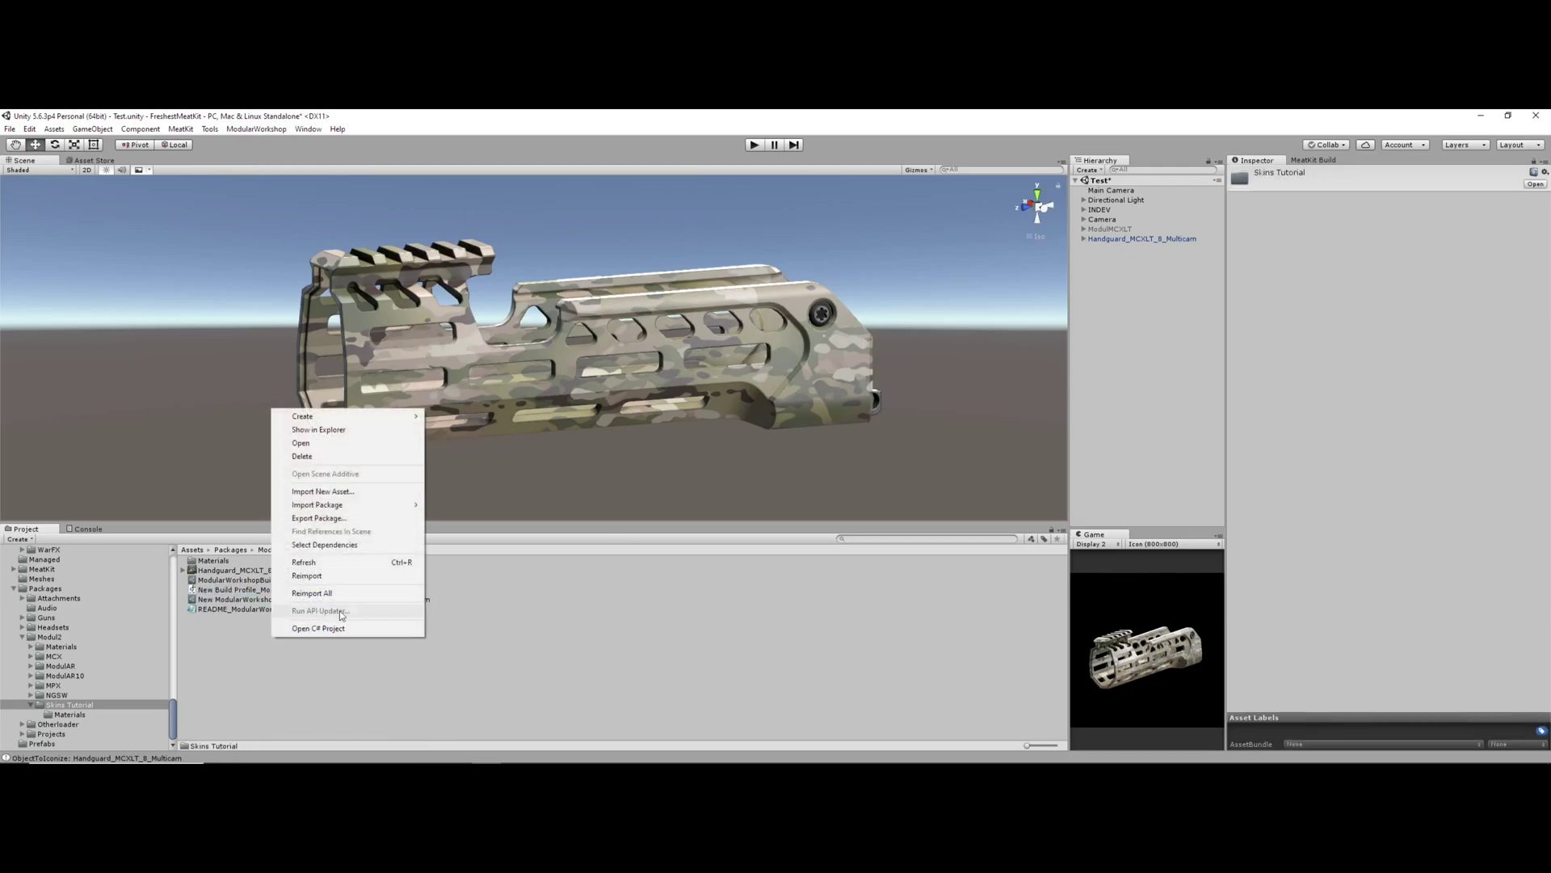
mouse_move(348, 417)
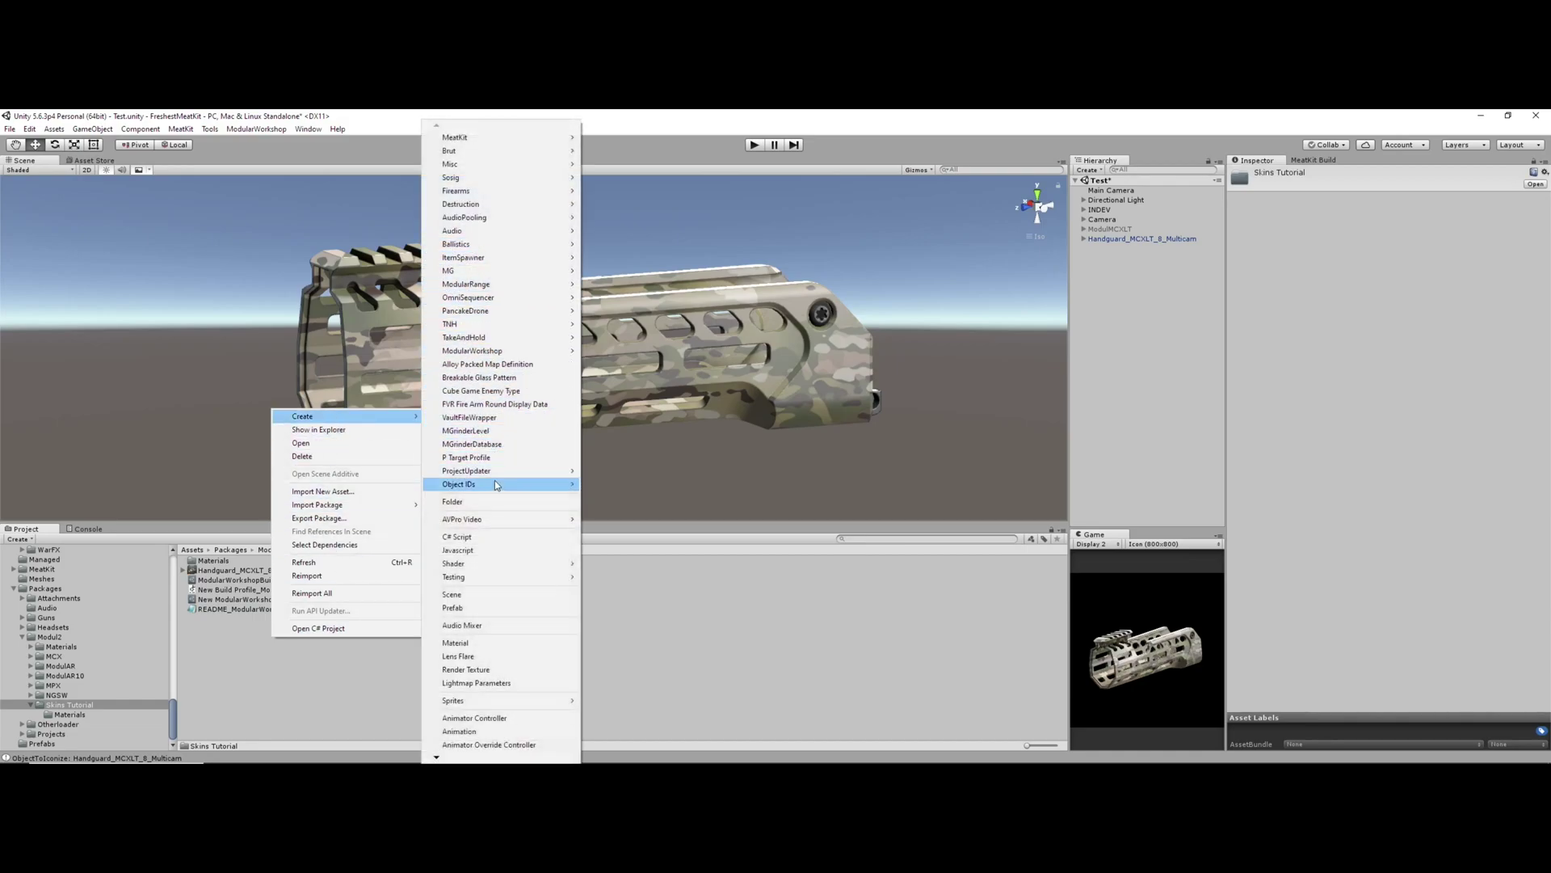
mouse_move(504, 352)
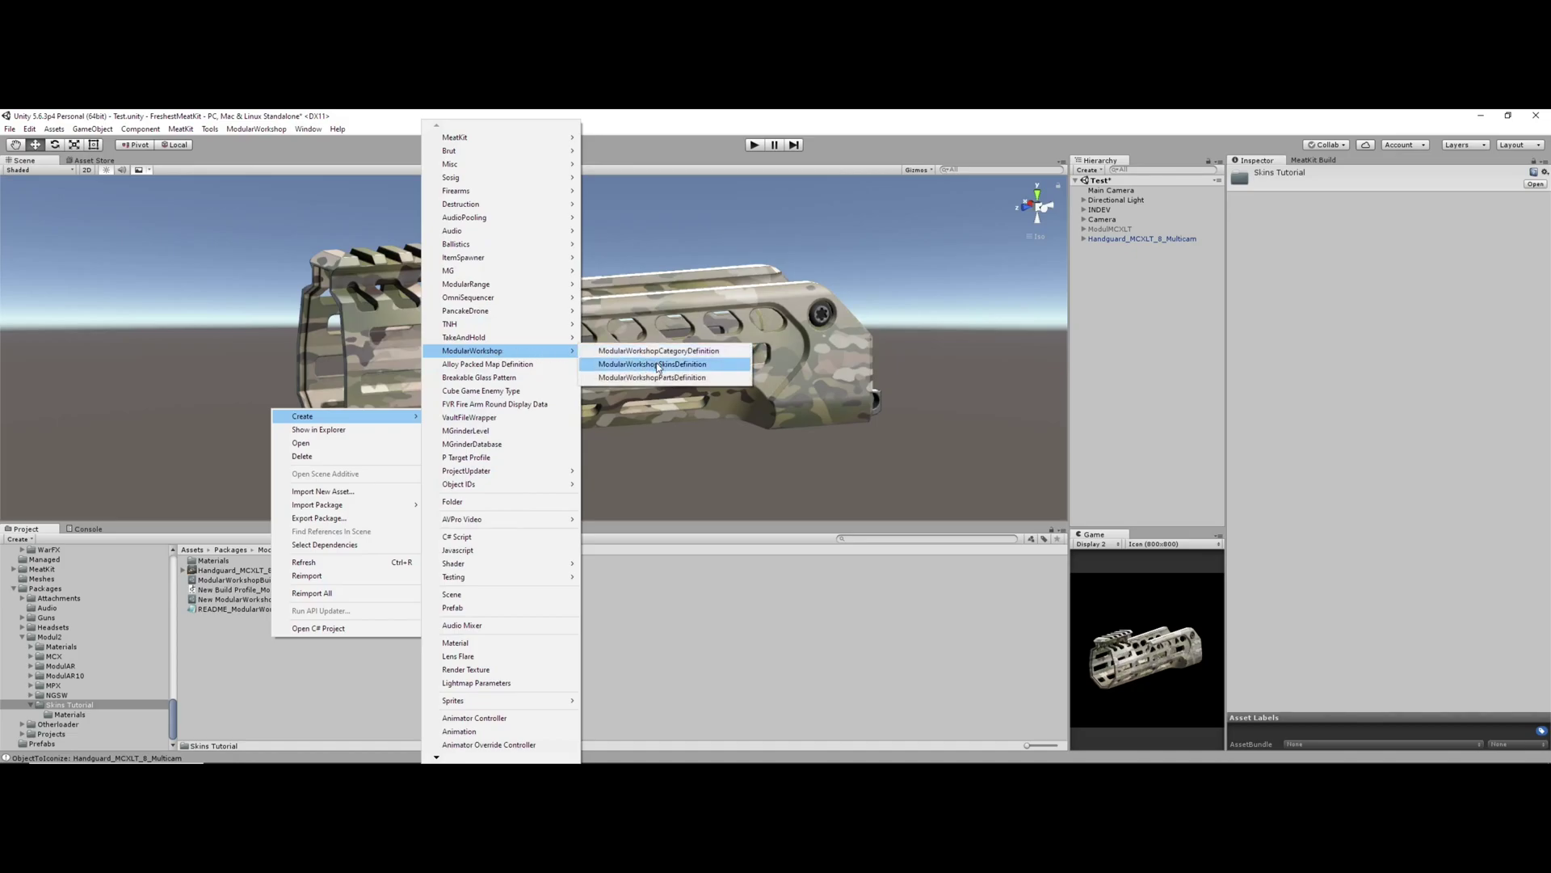
click(256, 657)
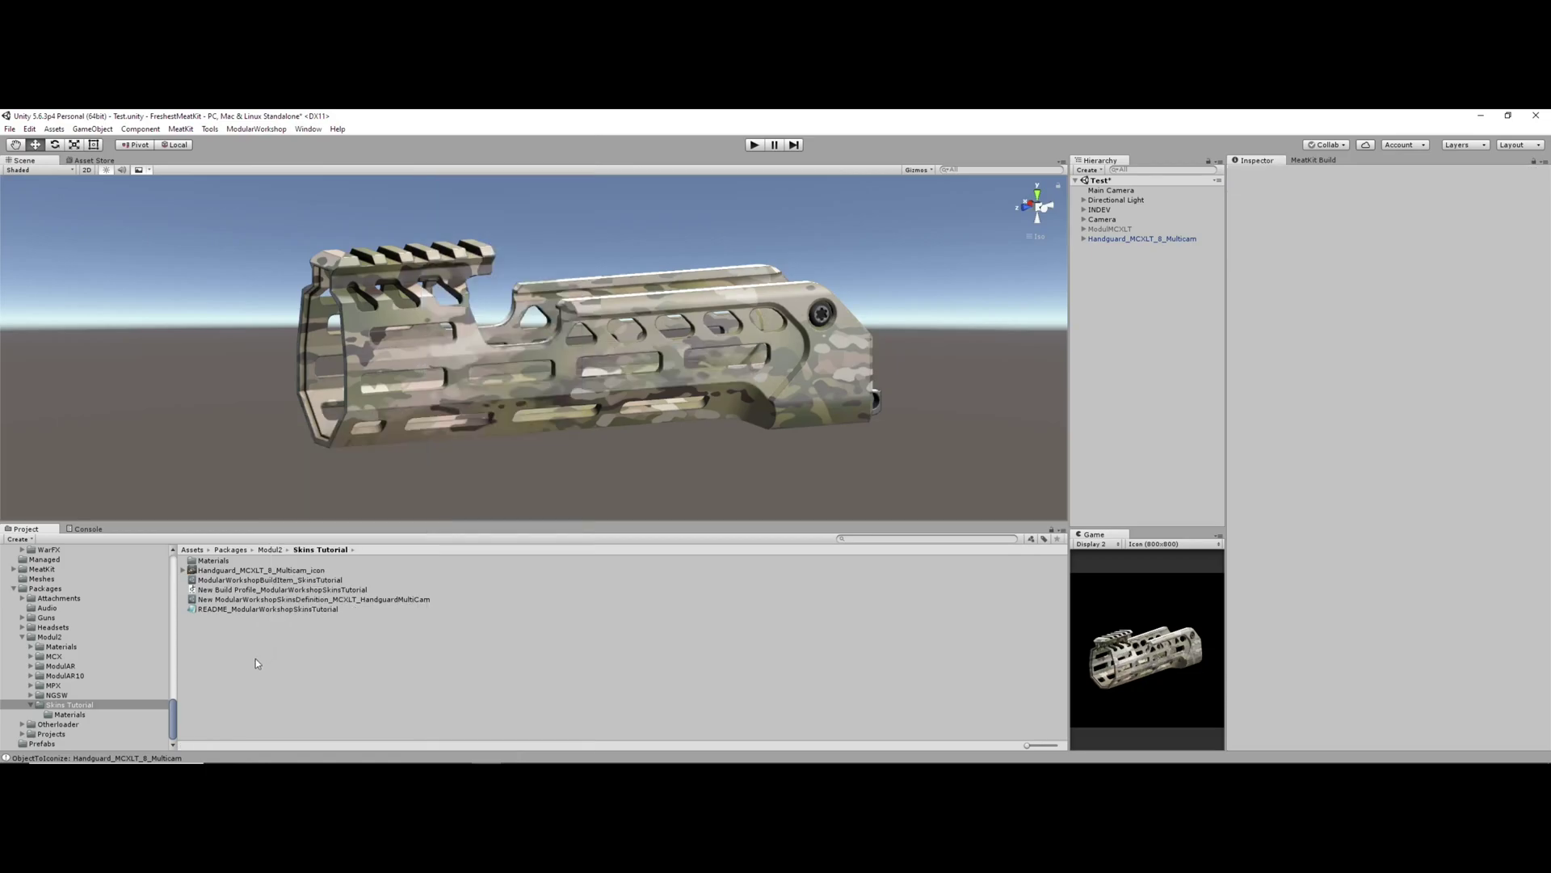
Check Parts Group ID and Part Name, then set Skin Definitions size to 24 and back to 1
click(374, 600)
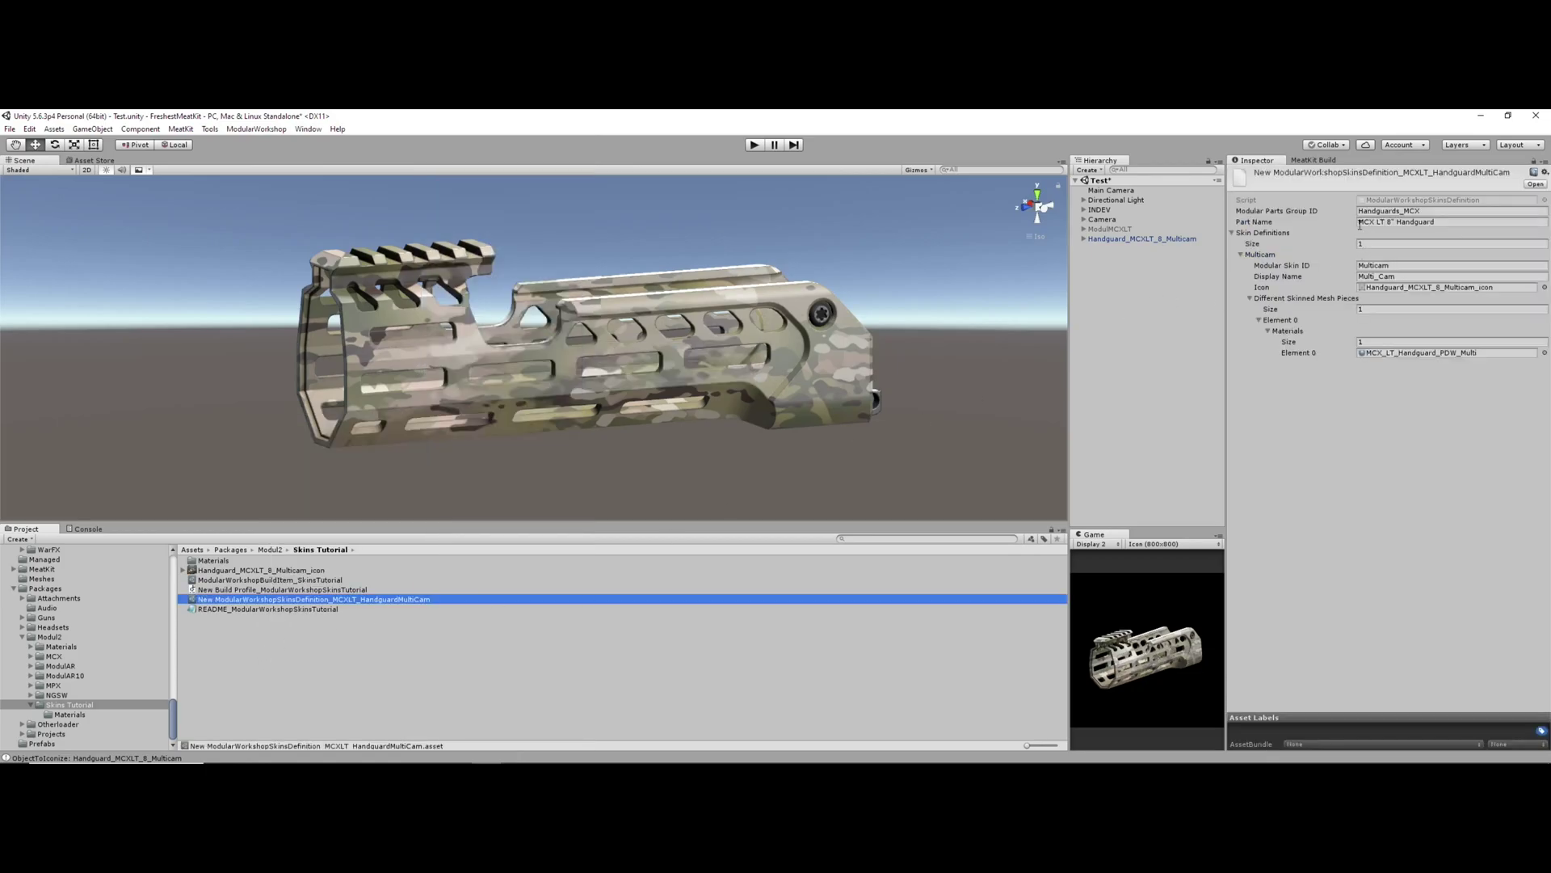
click(1298, 211)
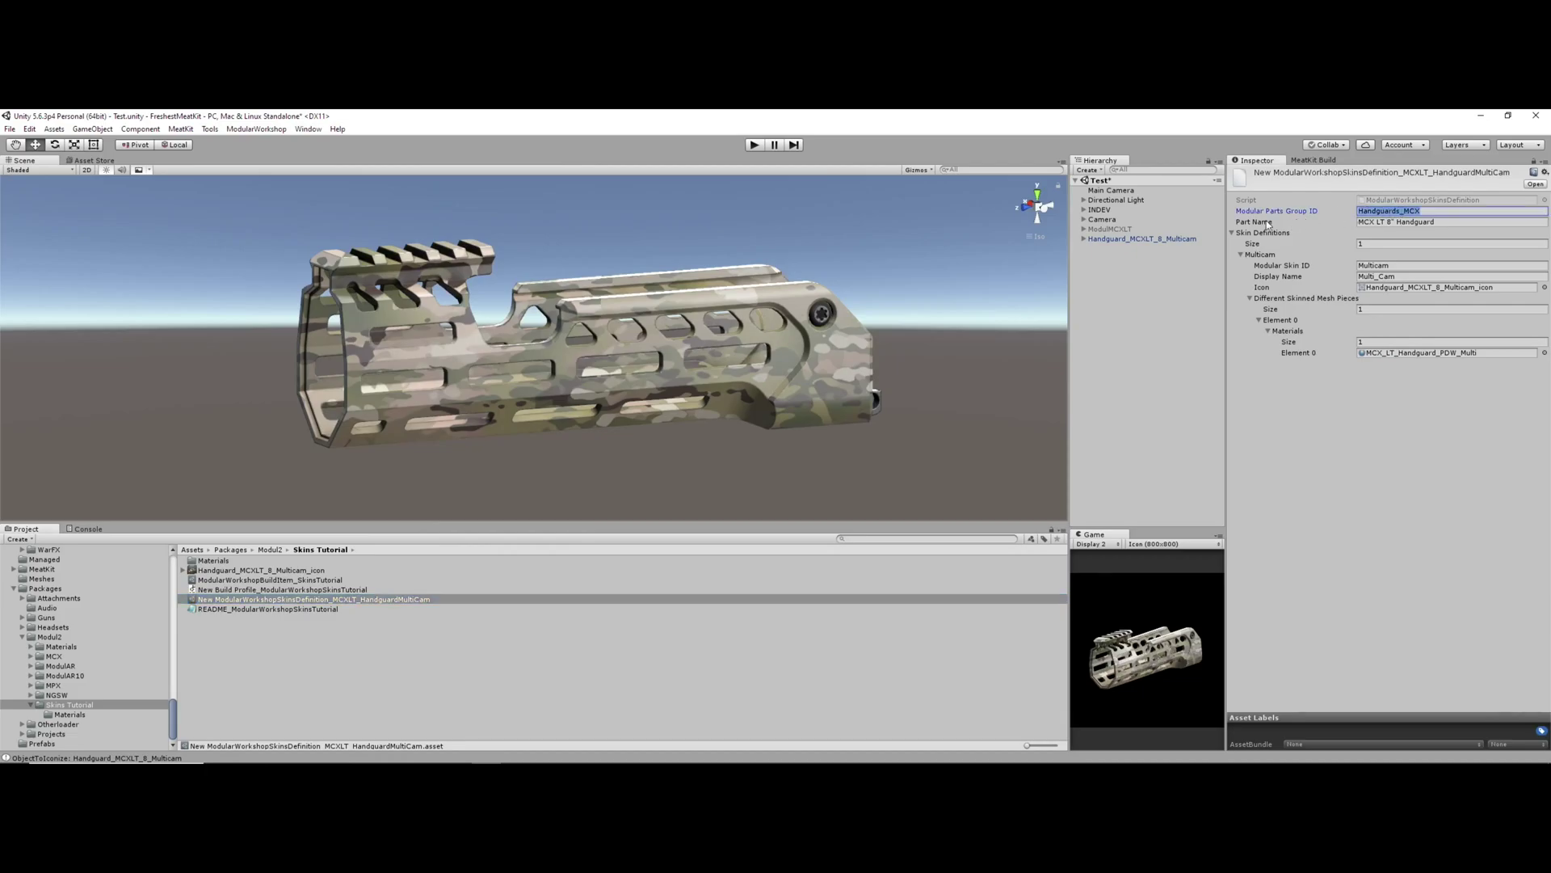
click(1388, 222)
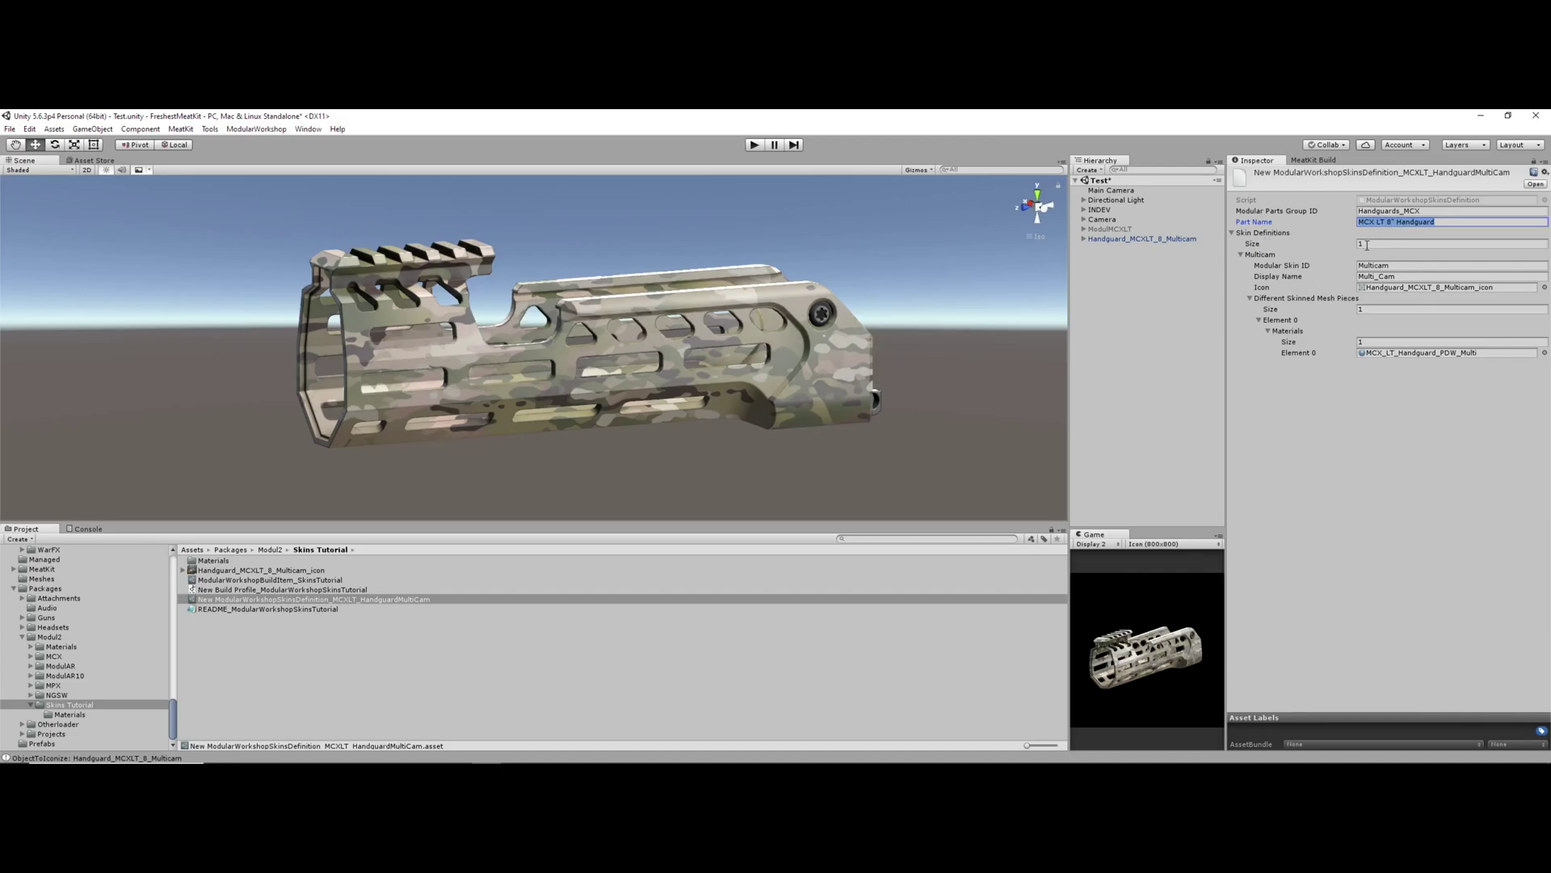
click(1242, 253)
click(1378, 244)
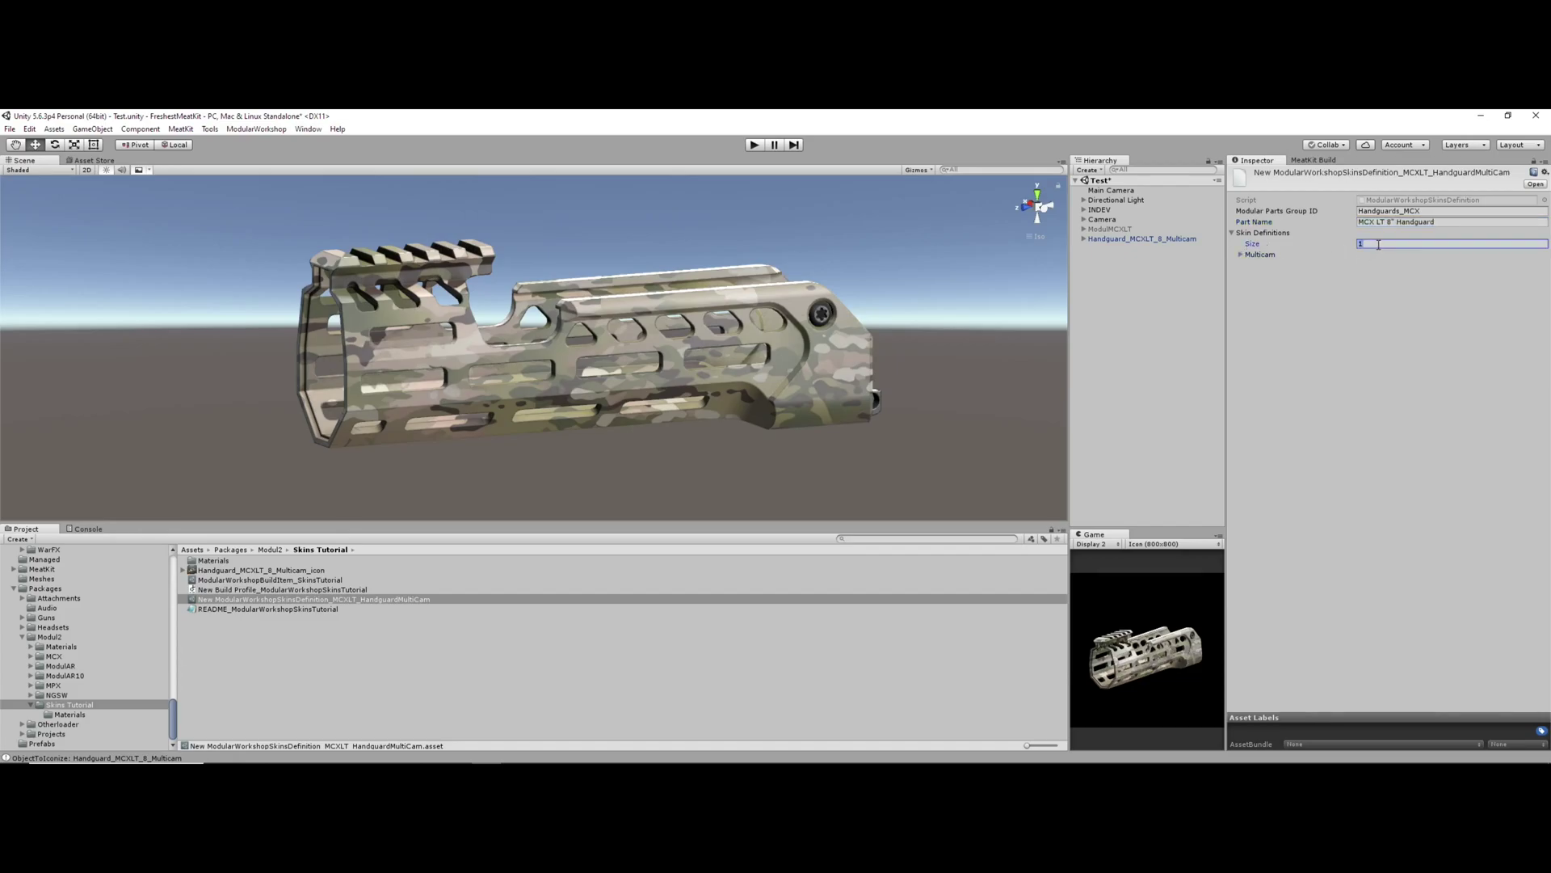
text(24)
key(Return)
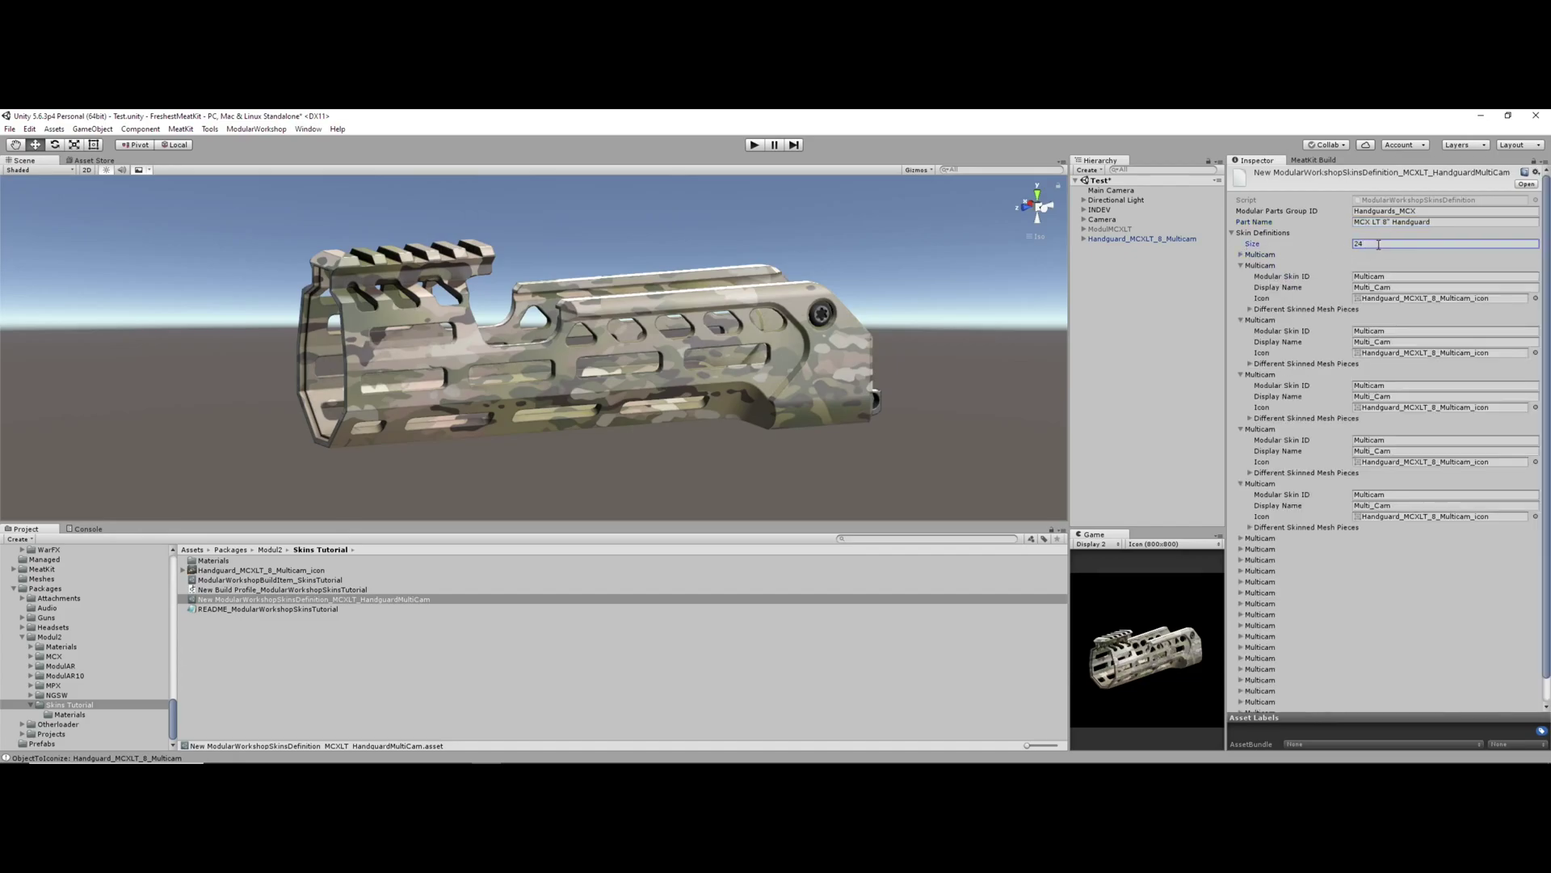
alt+click(1234, 234)
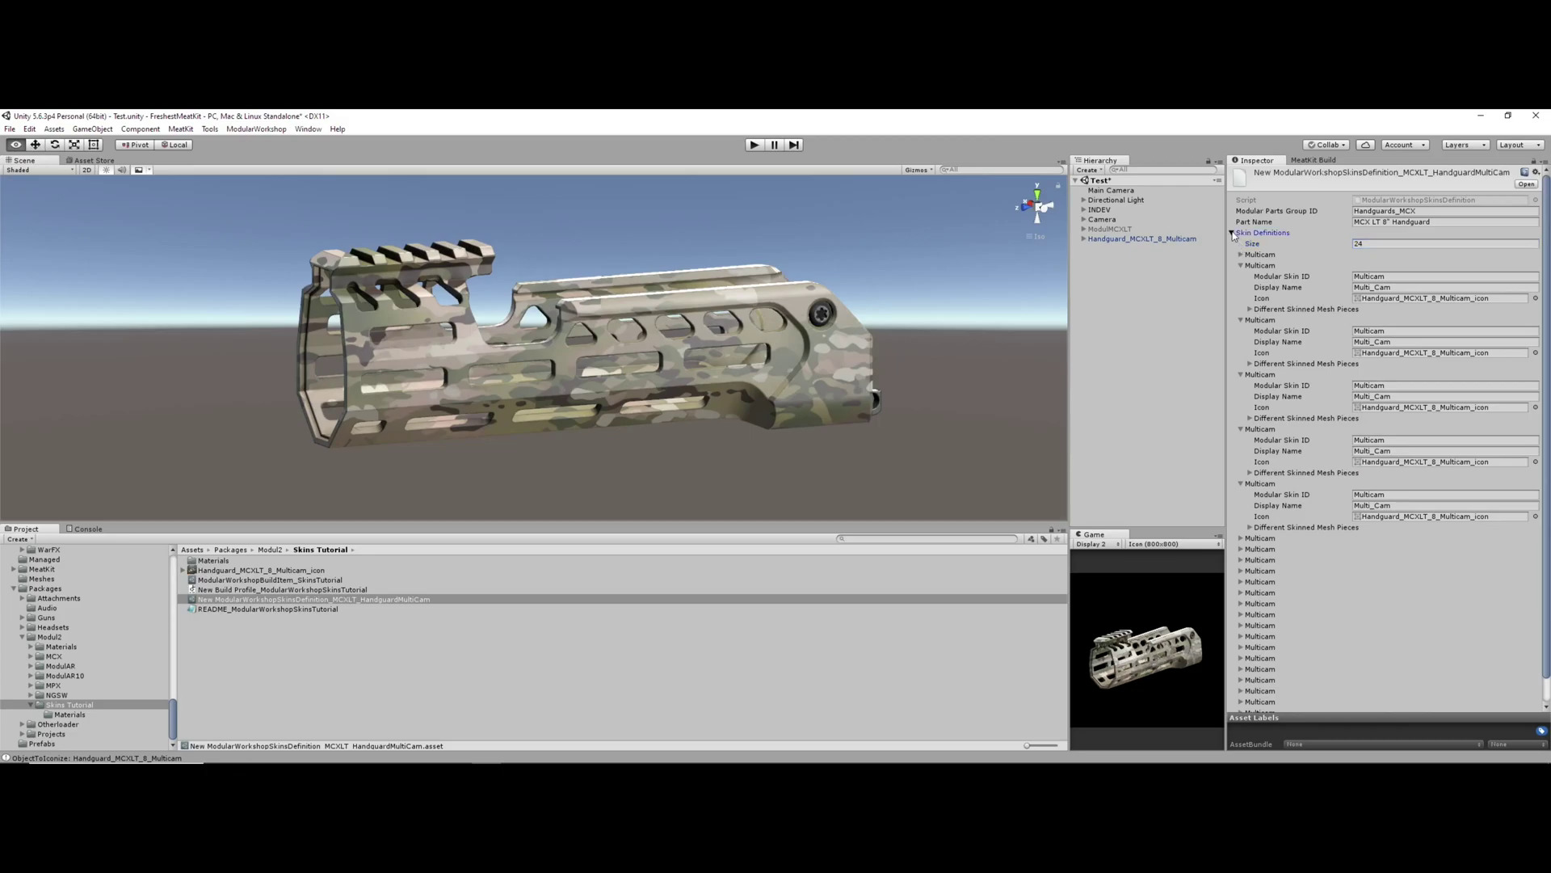
click(1371, 243)
text(1)
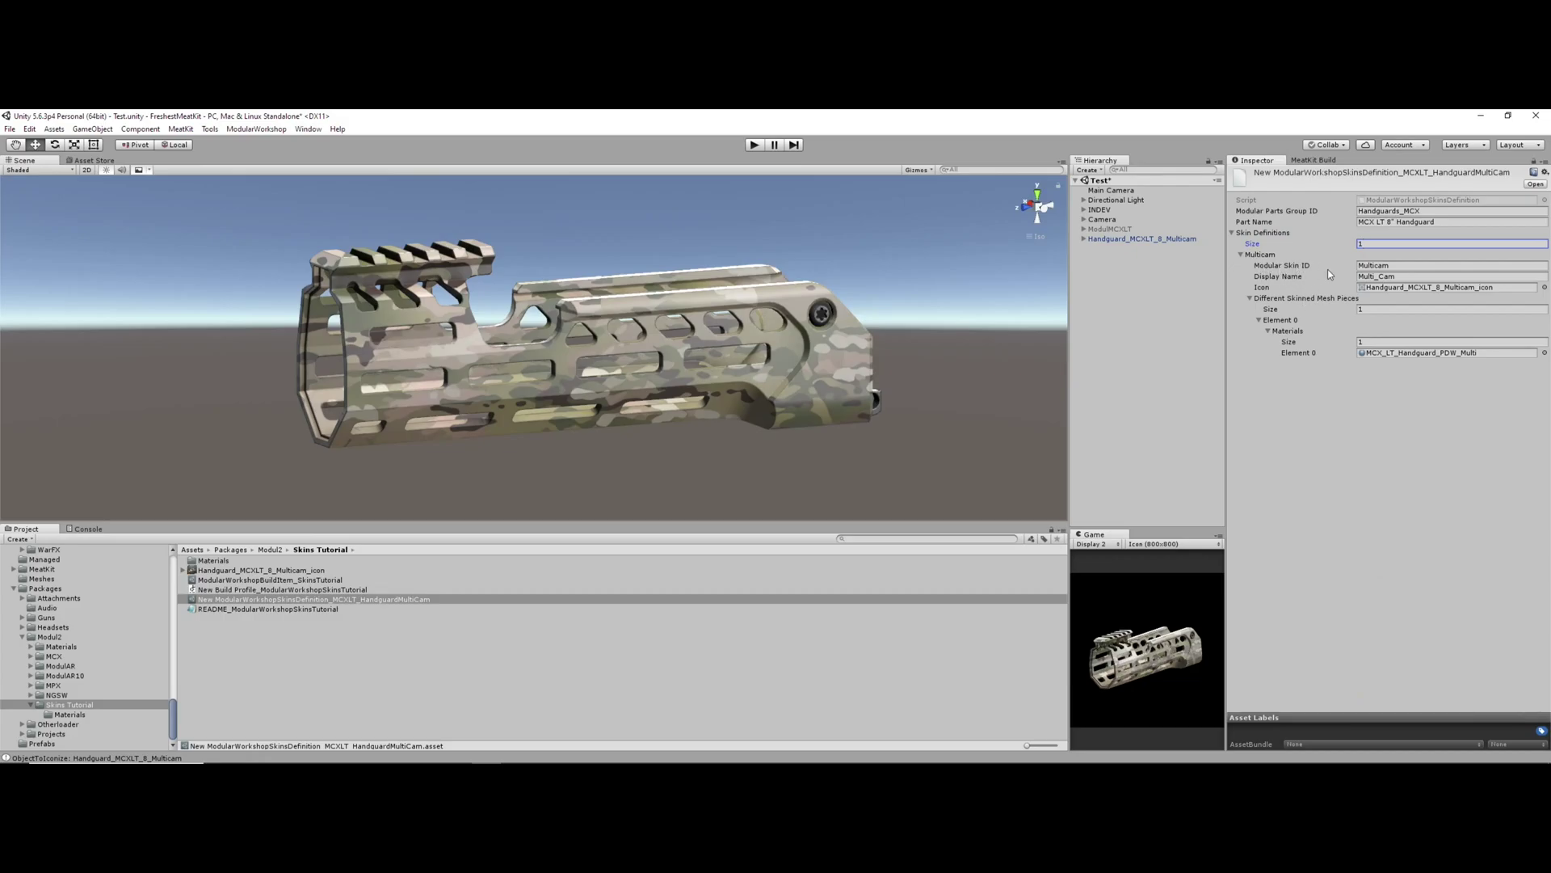
Review the Modular Skin ID 'Multicam' and set the skin's Display Name to 'Multi-Cam'
key(Tab)
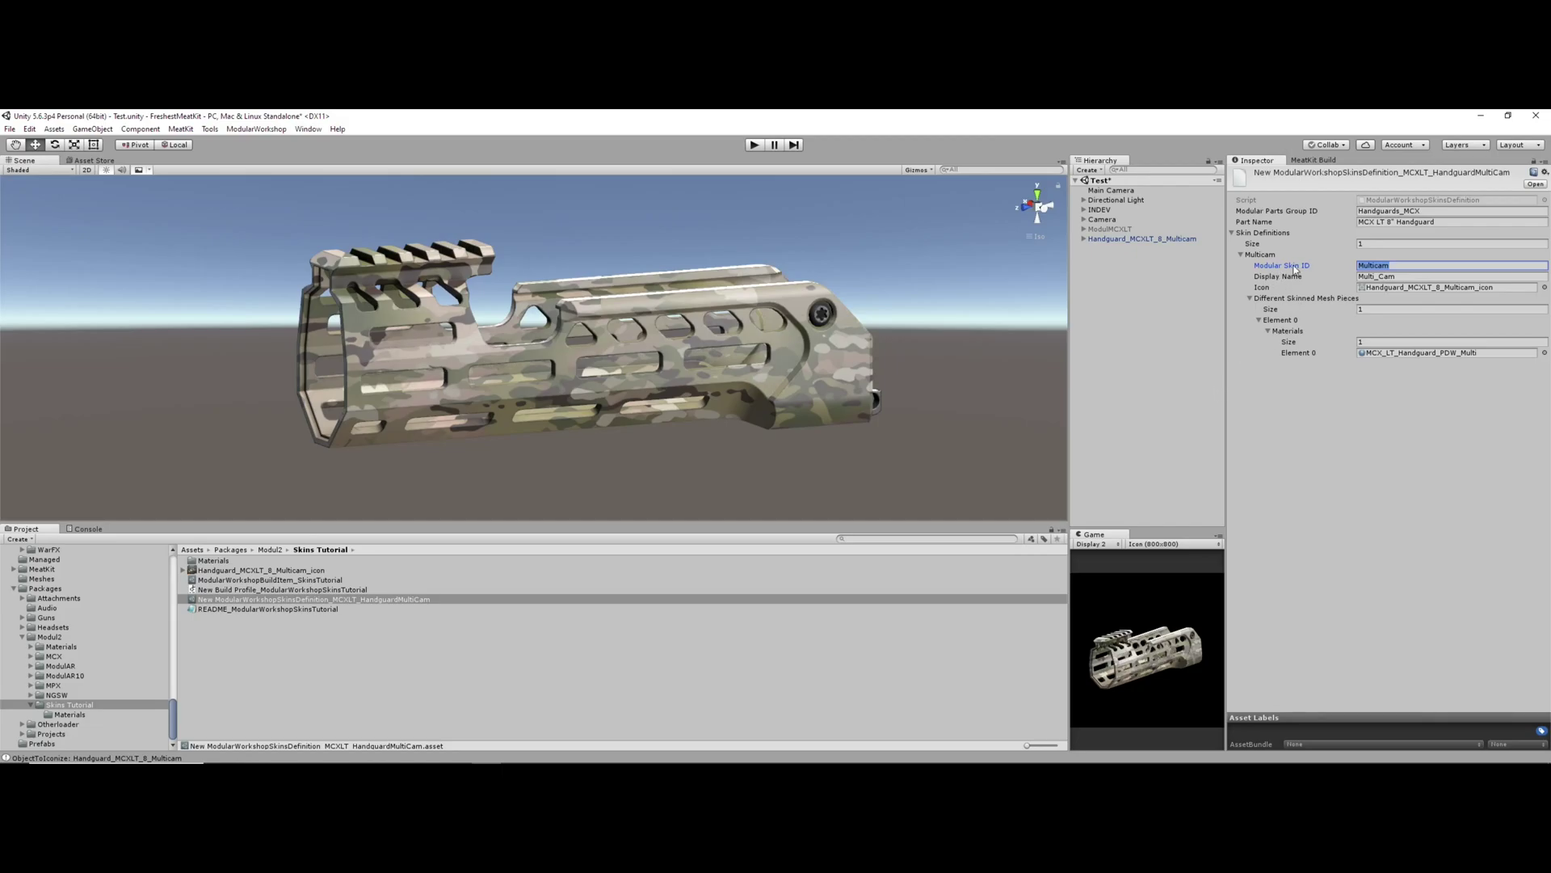
click(1397, 270)
drag(1398, 270, 1366, 266)
click(1389, 277)
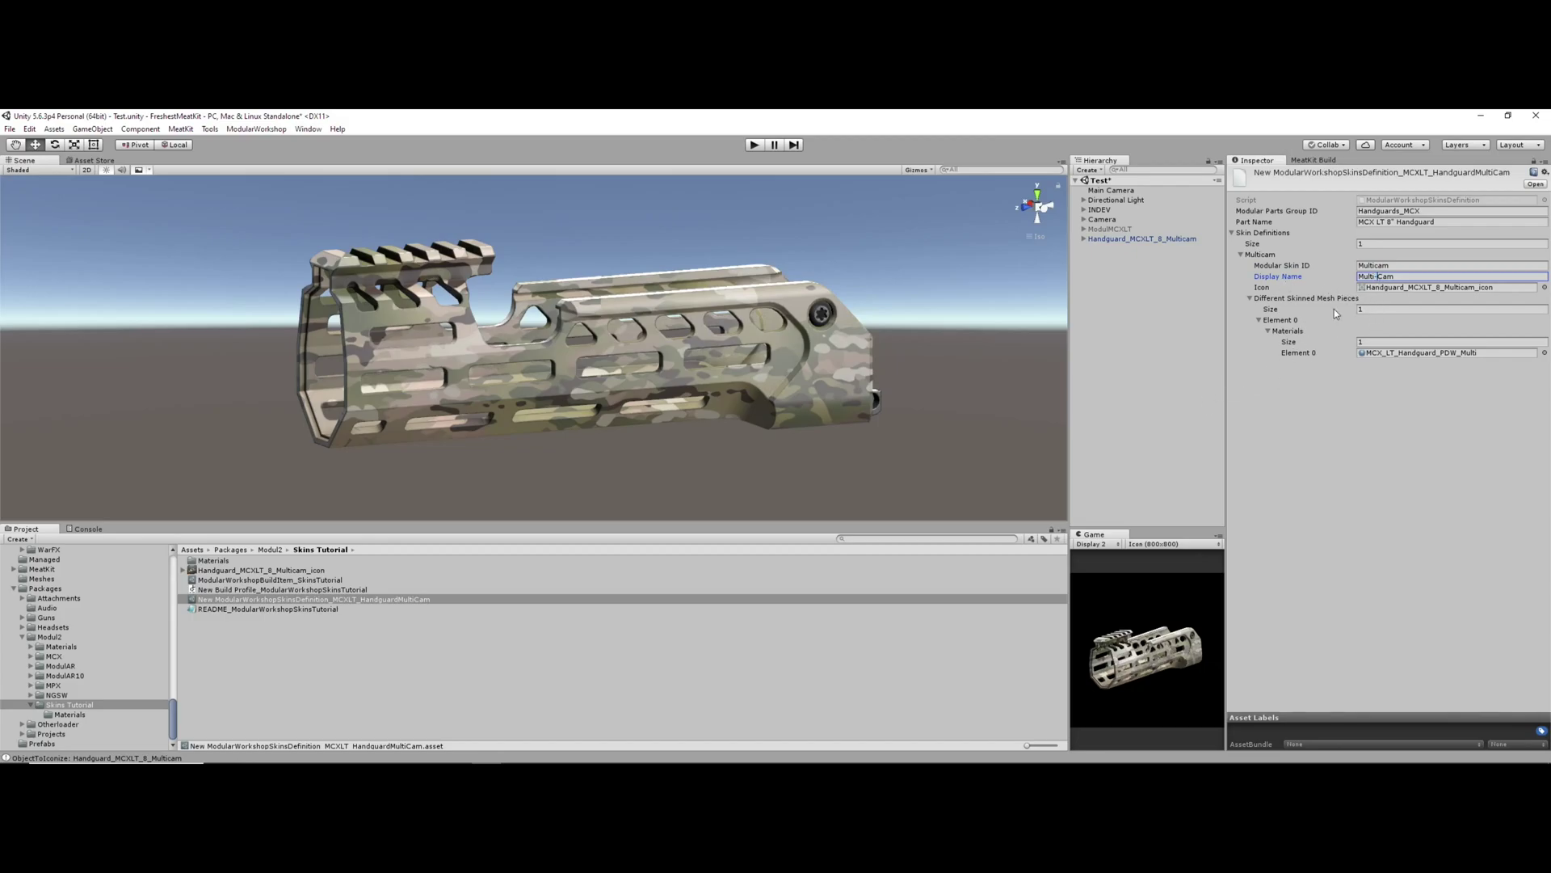
mouse_move(1278, 280)
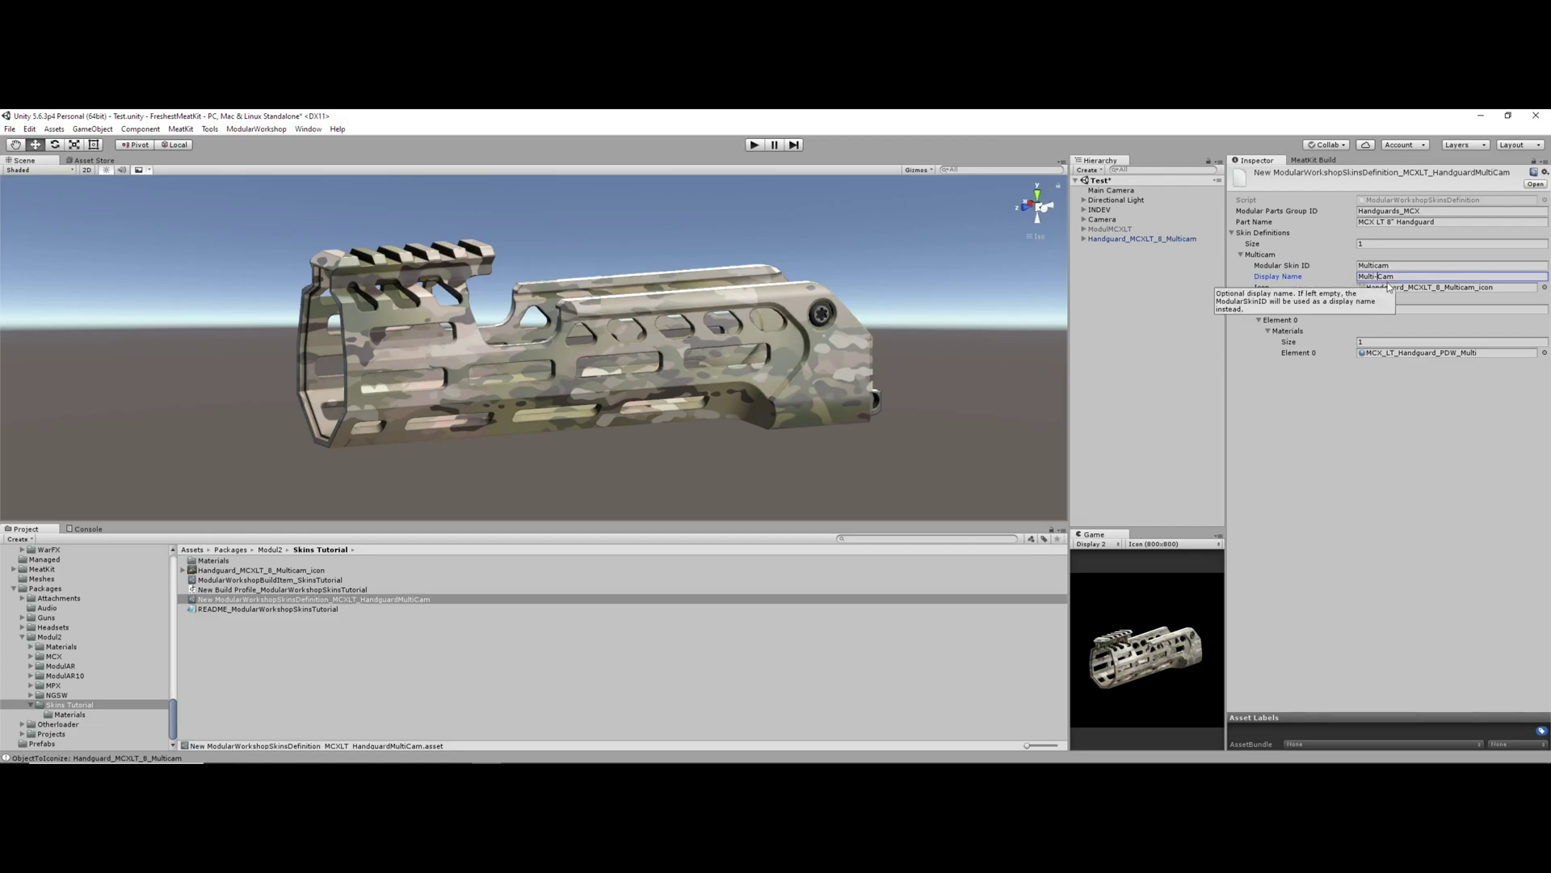
drag(1396, 277, 1361, 277)
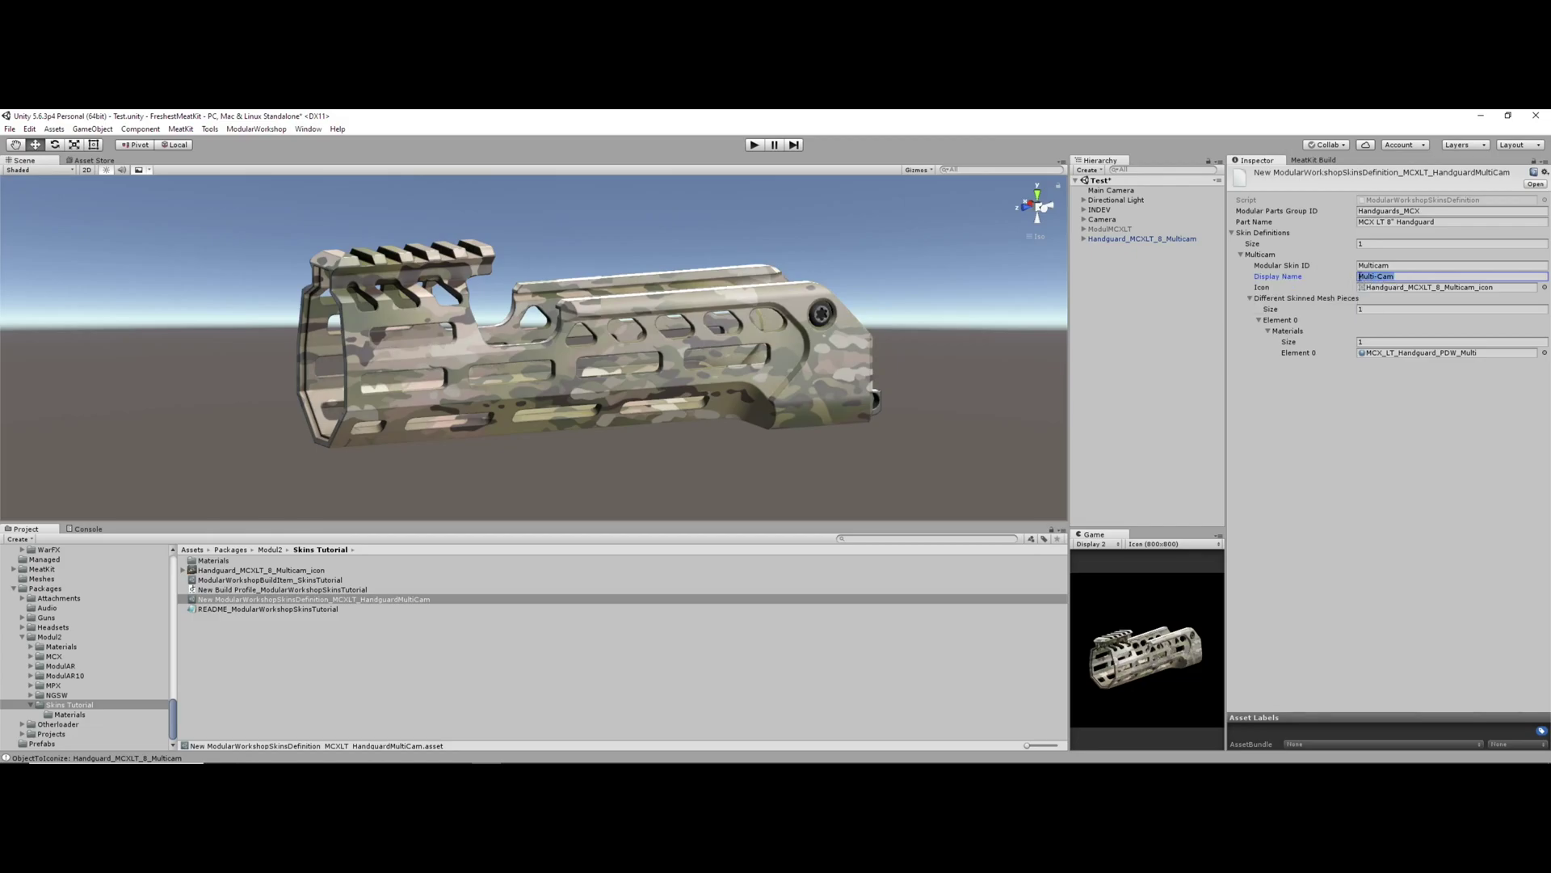
click(1384, 309)
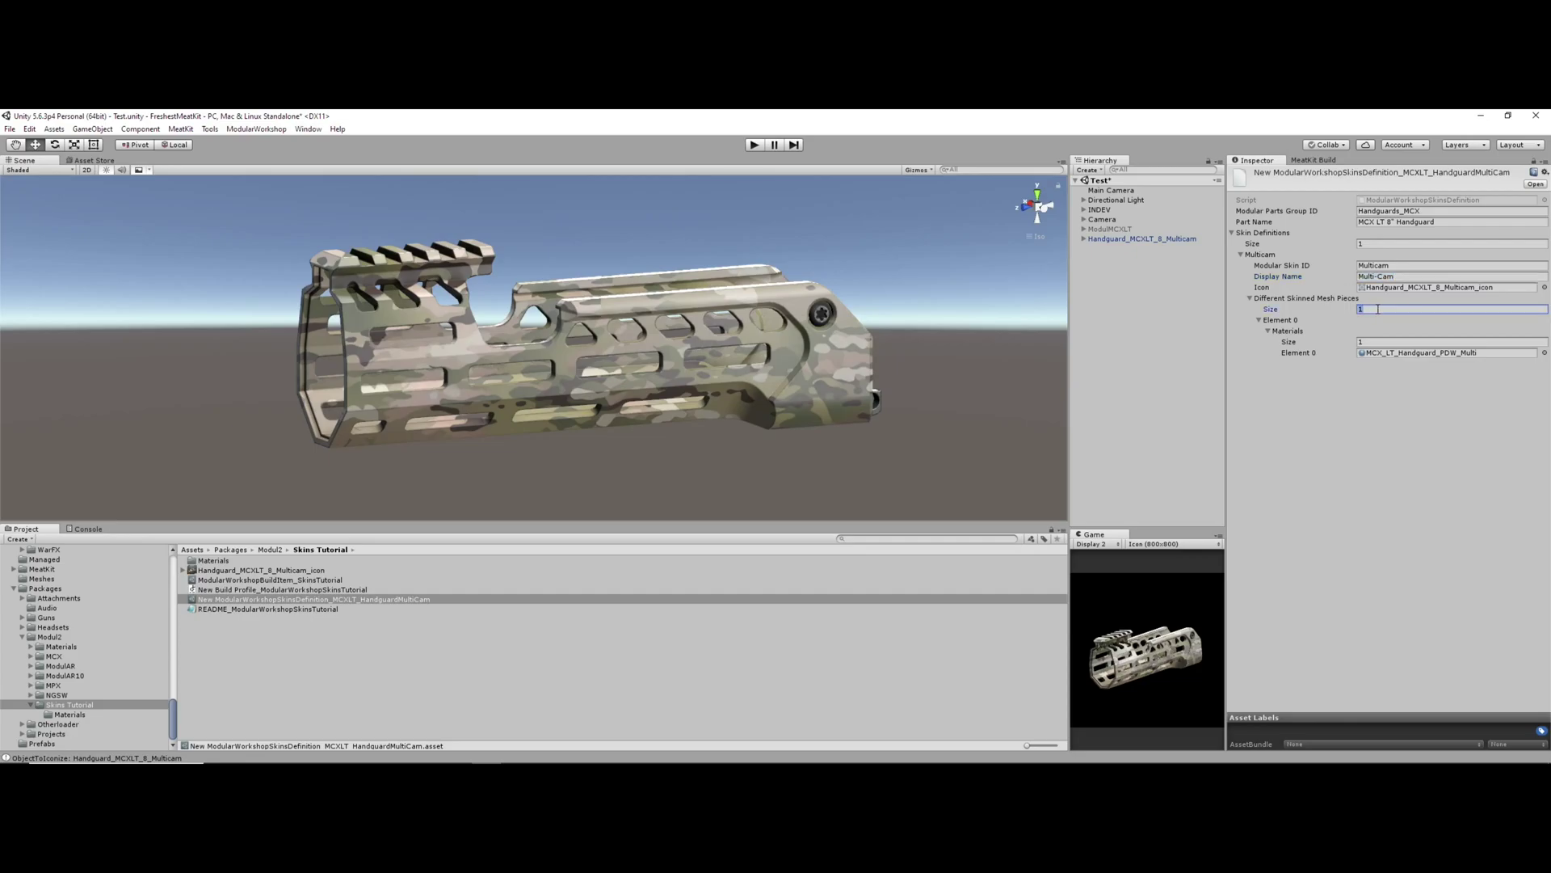
Check the _handguard_pdw mesh's material, then review the skins definition's skinned mesh pieces count
click(1107, 240)
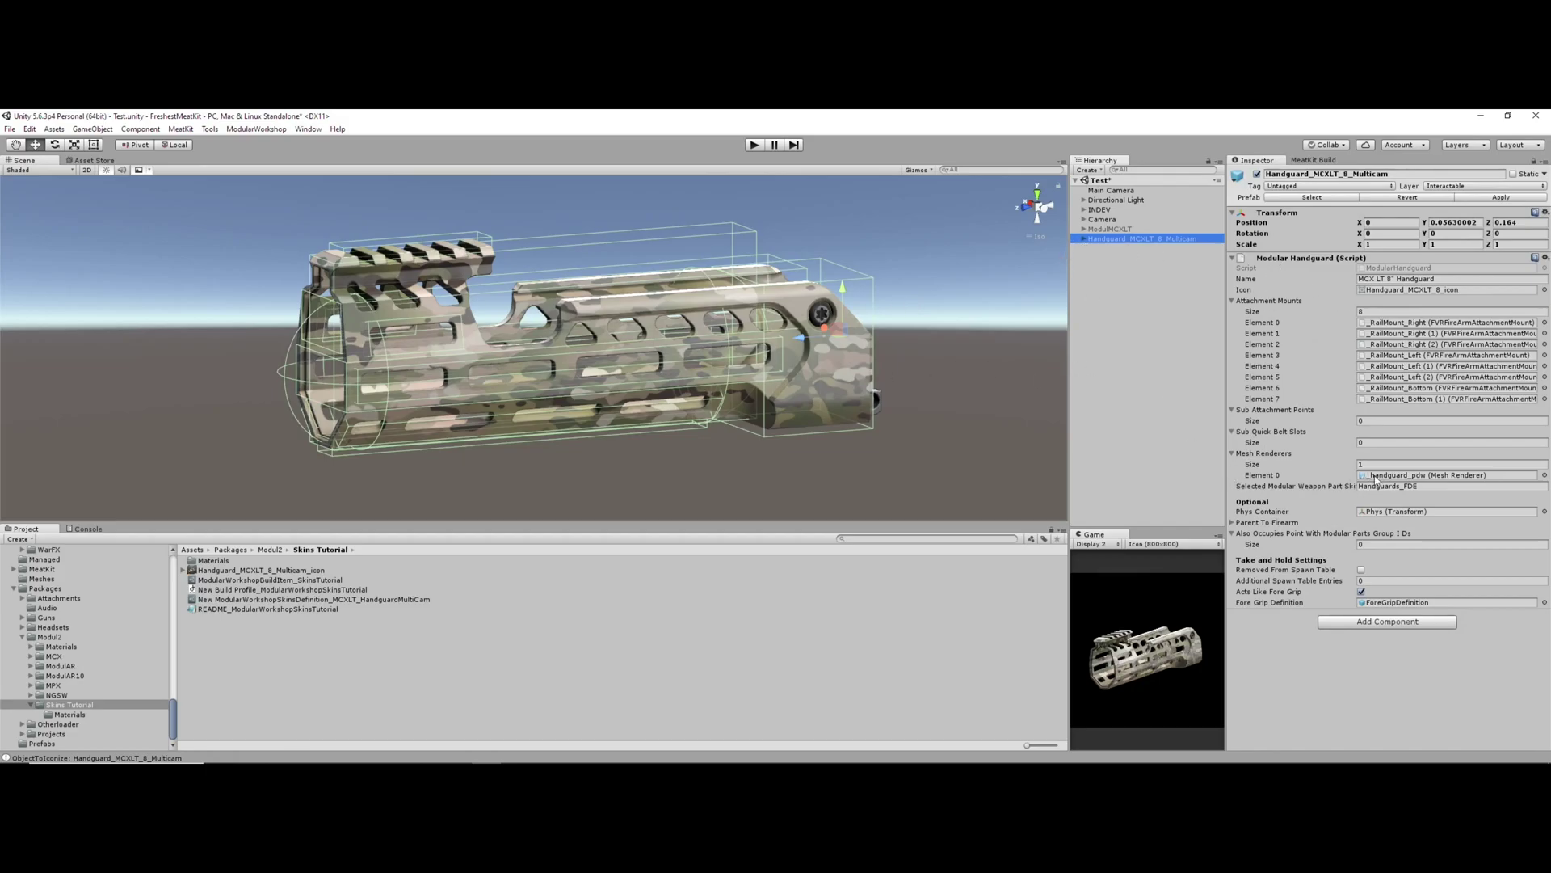
click(1084, 239)
click(1120, 259)
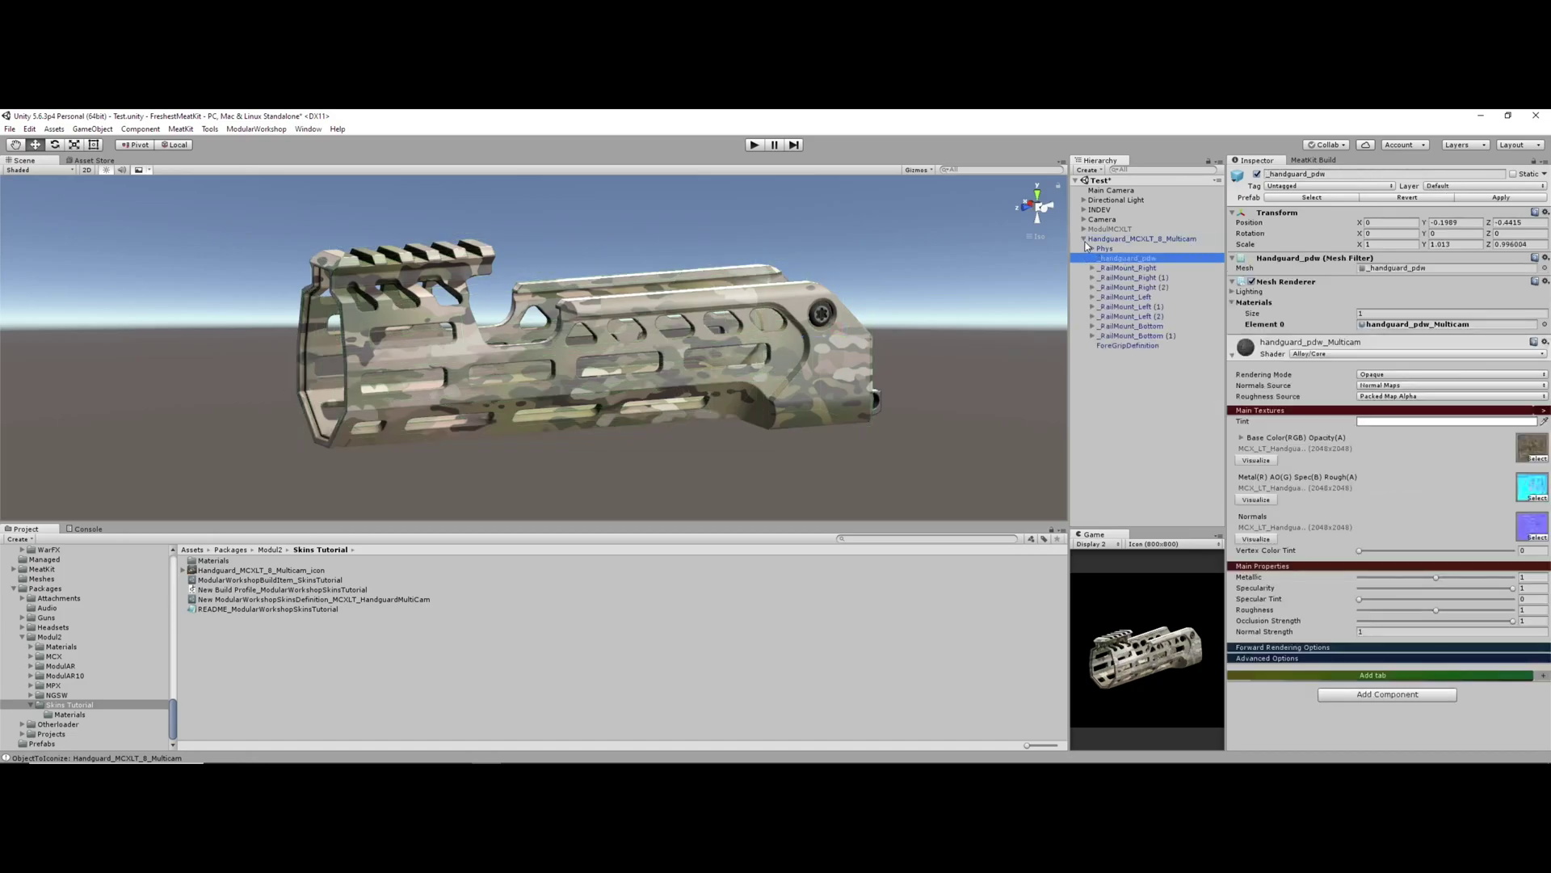
click(1084, 240)
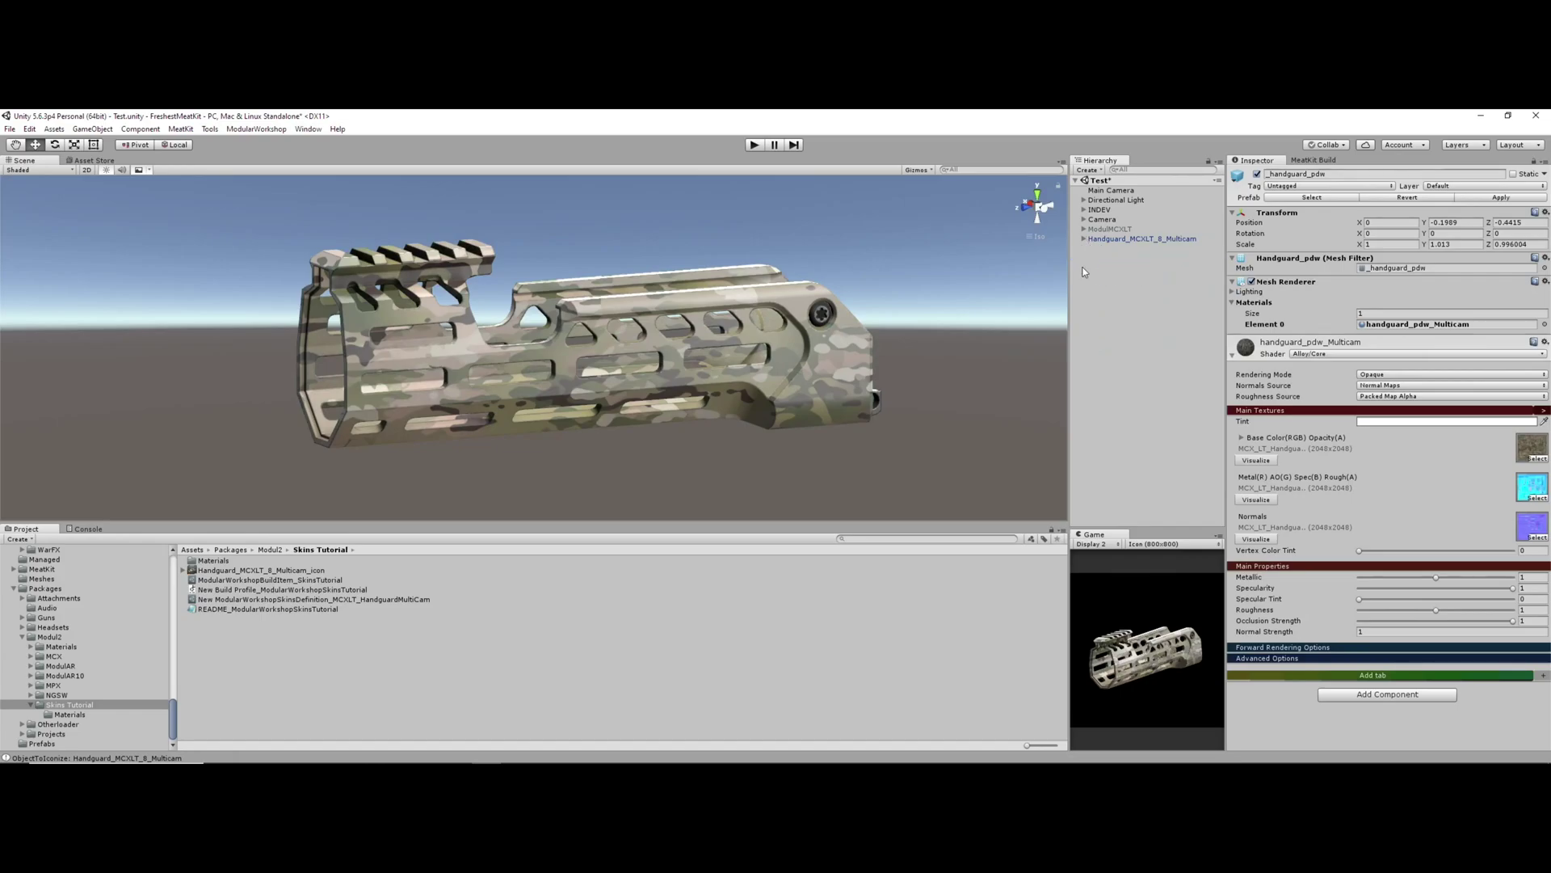
click(299, 600)
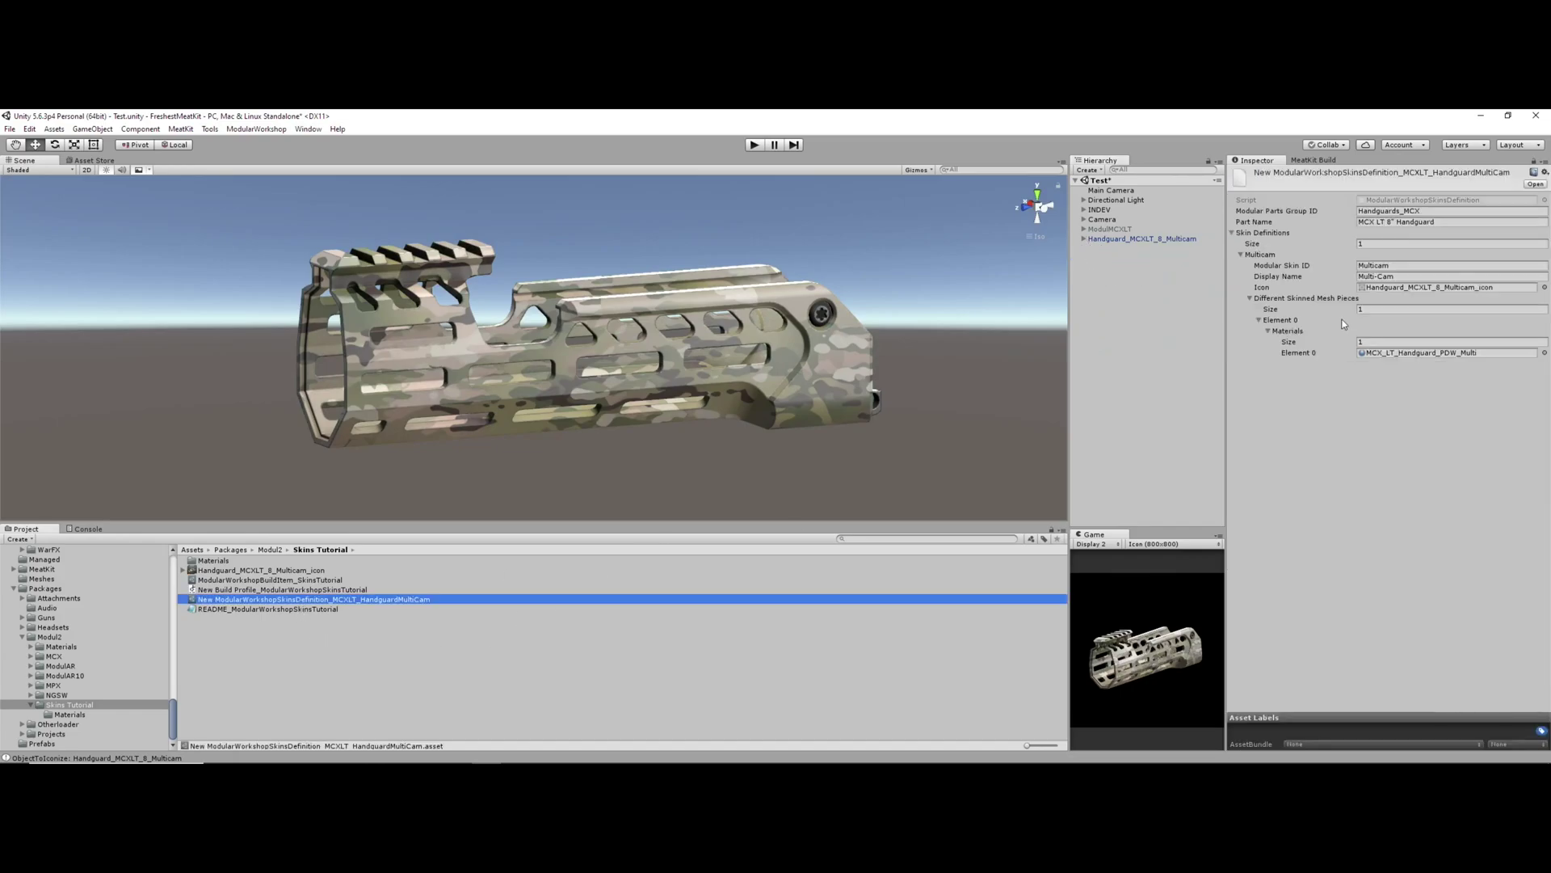
click(1366, 309)
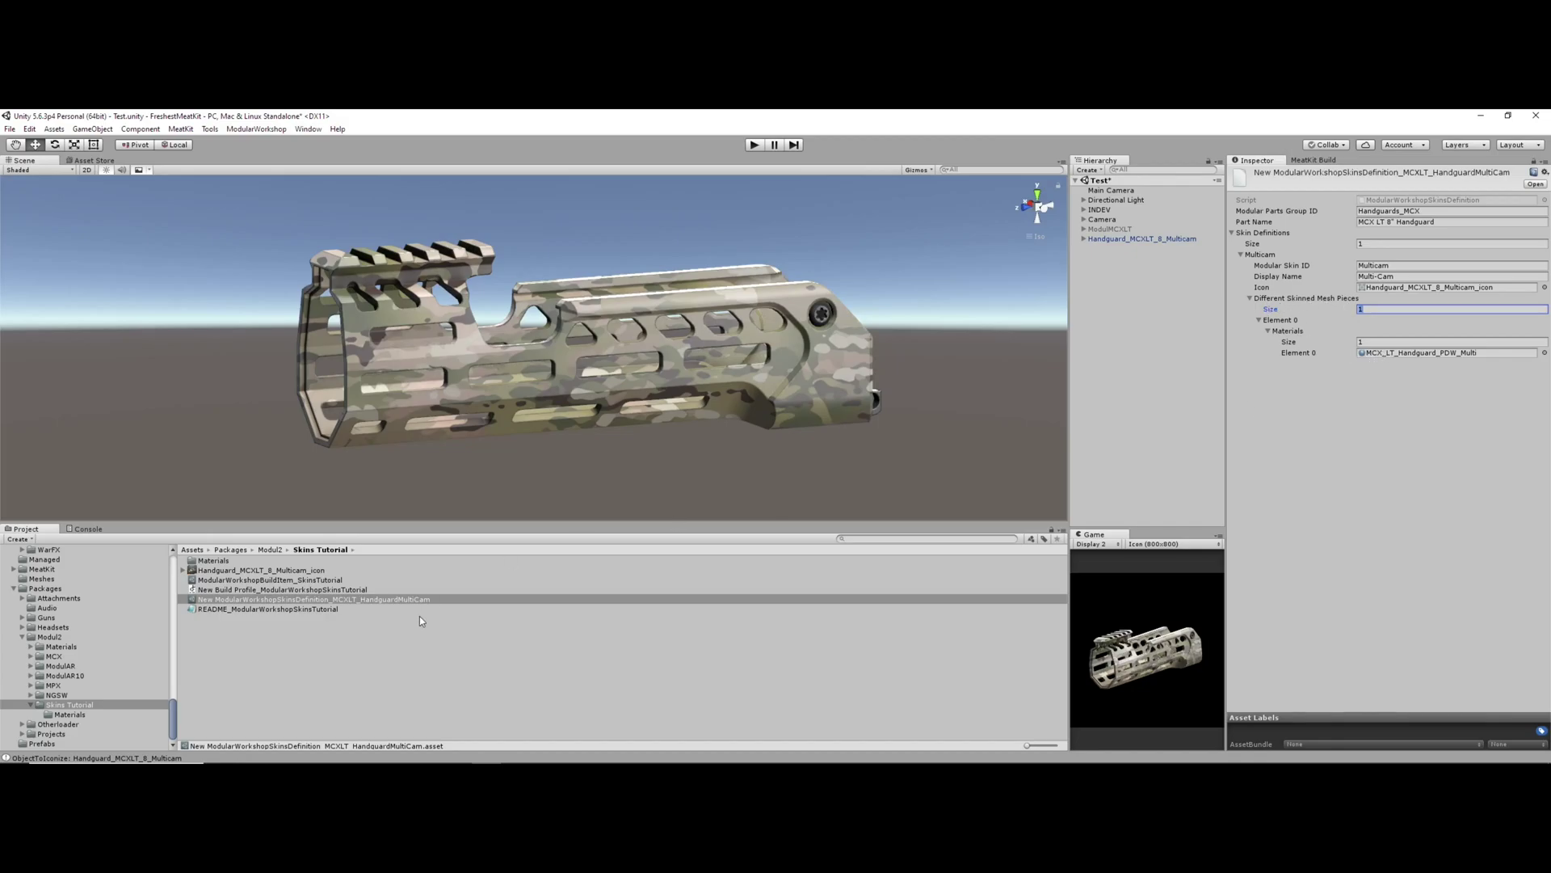
Create a new material in Skins Tutorial/Materials and set its shader to Alloy/Core
click(69, 715)
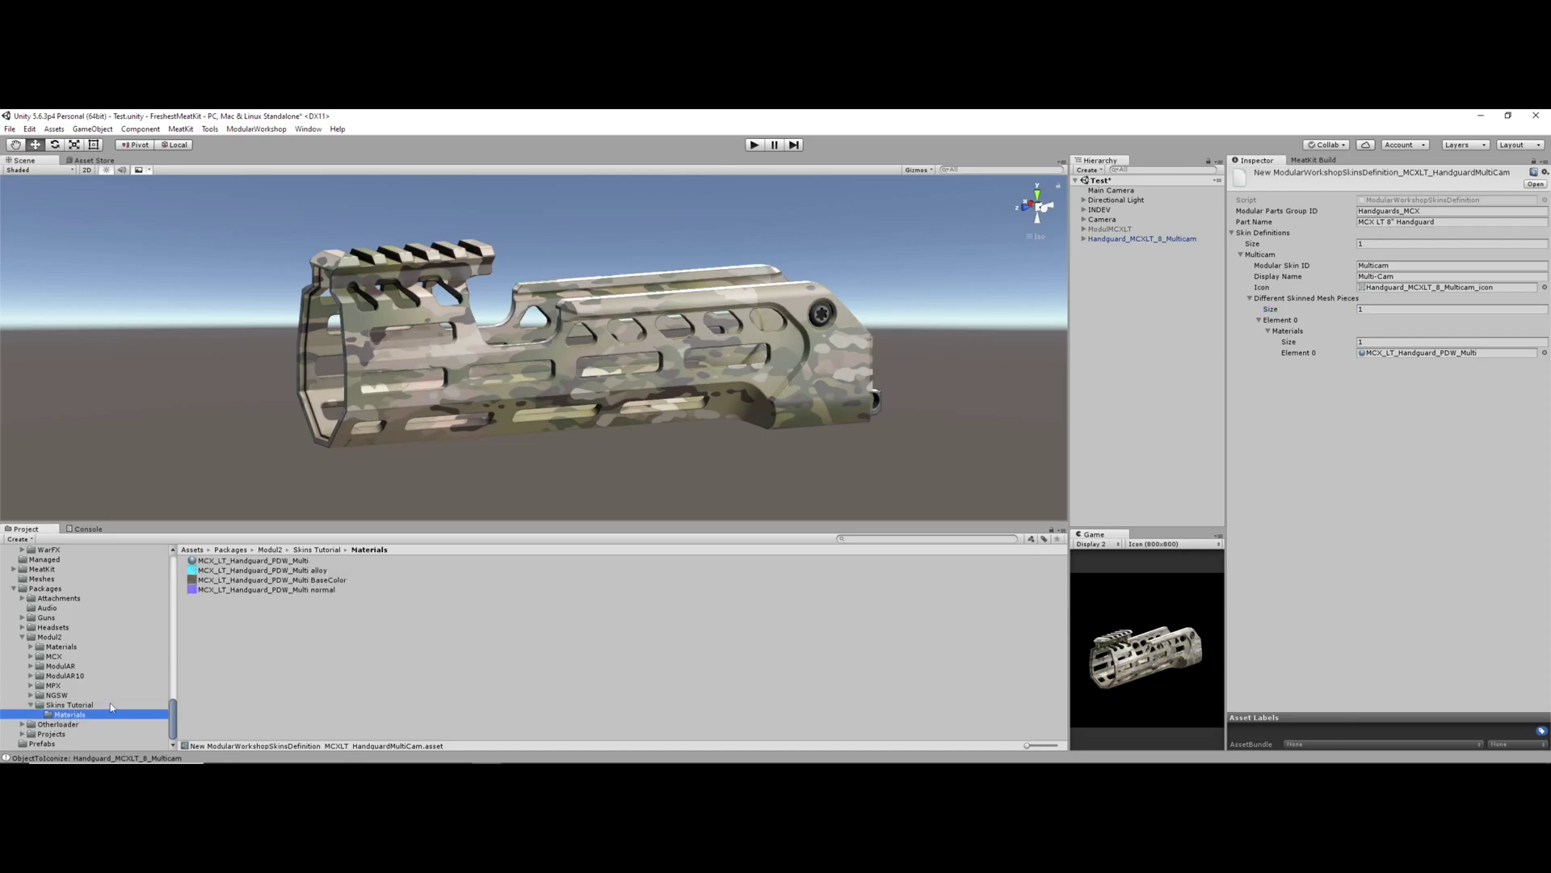
click(267, 561)
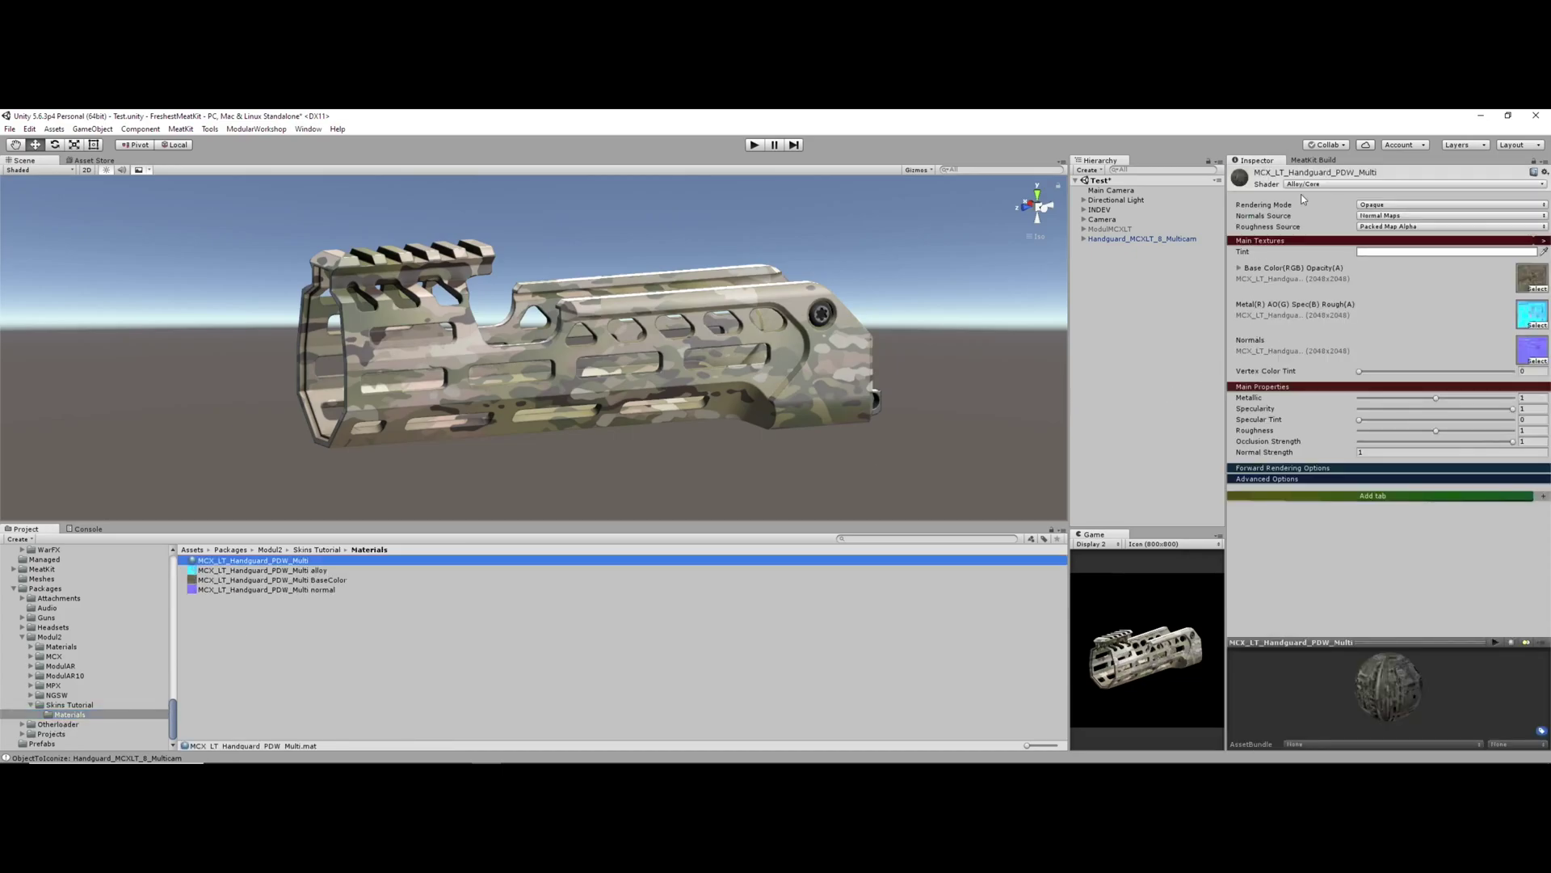
right_click(336, 677)
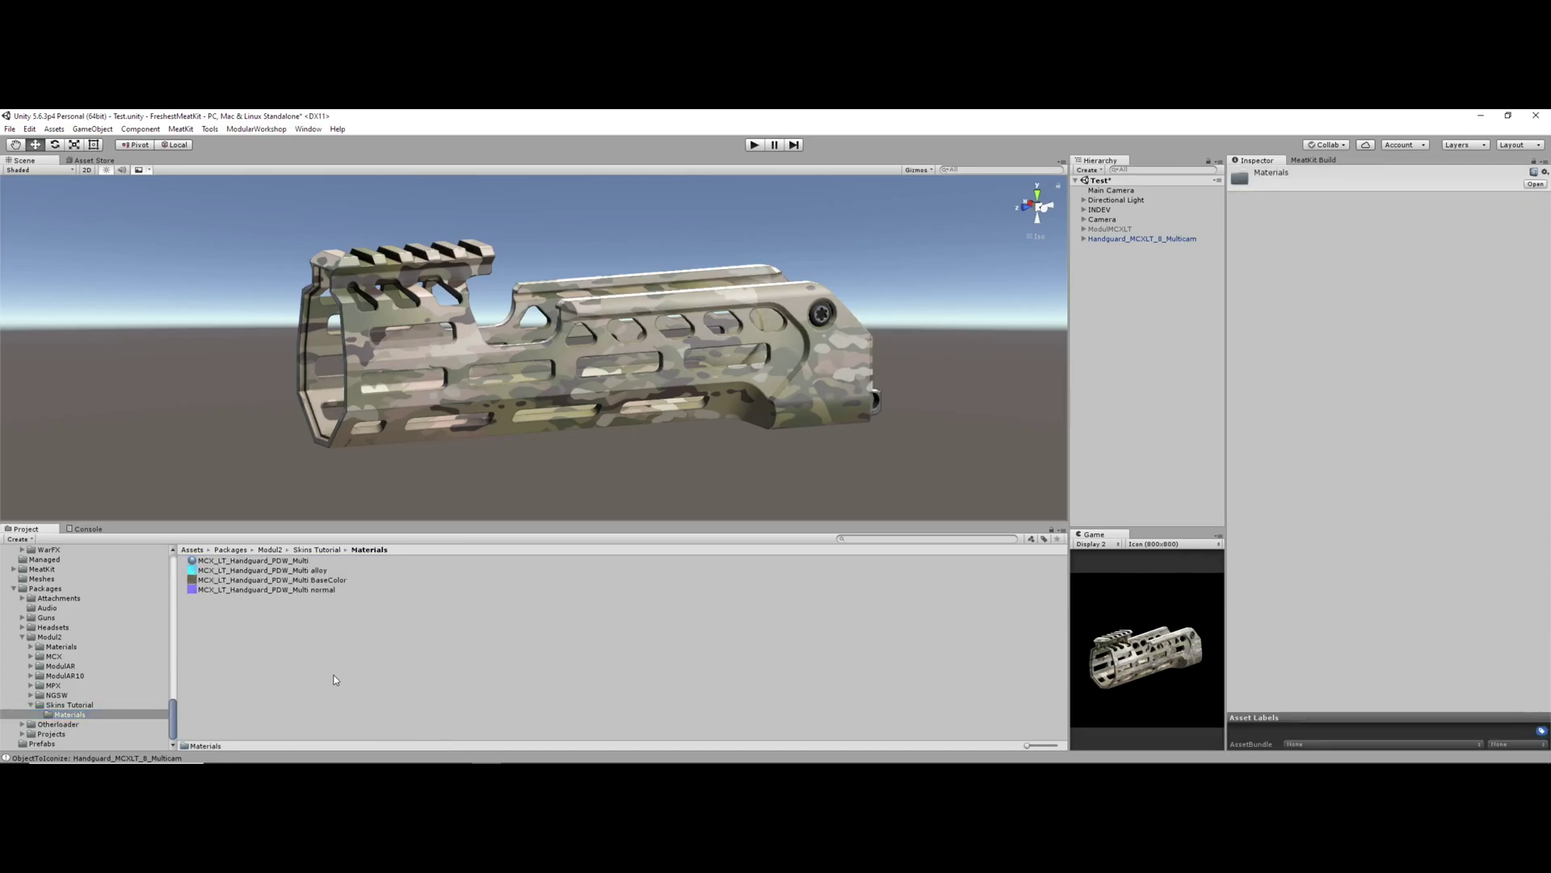
mouse_move(380, 456)
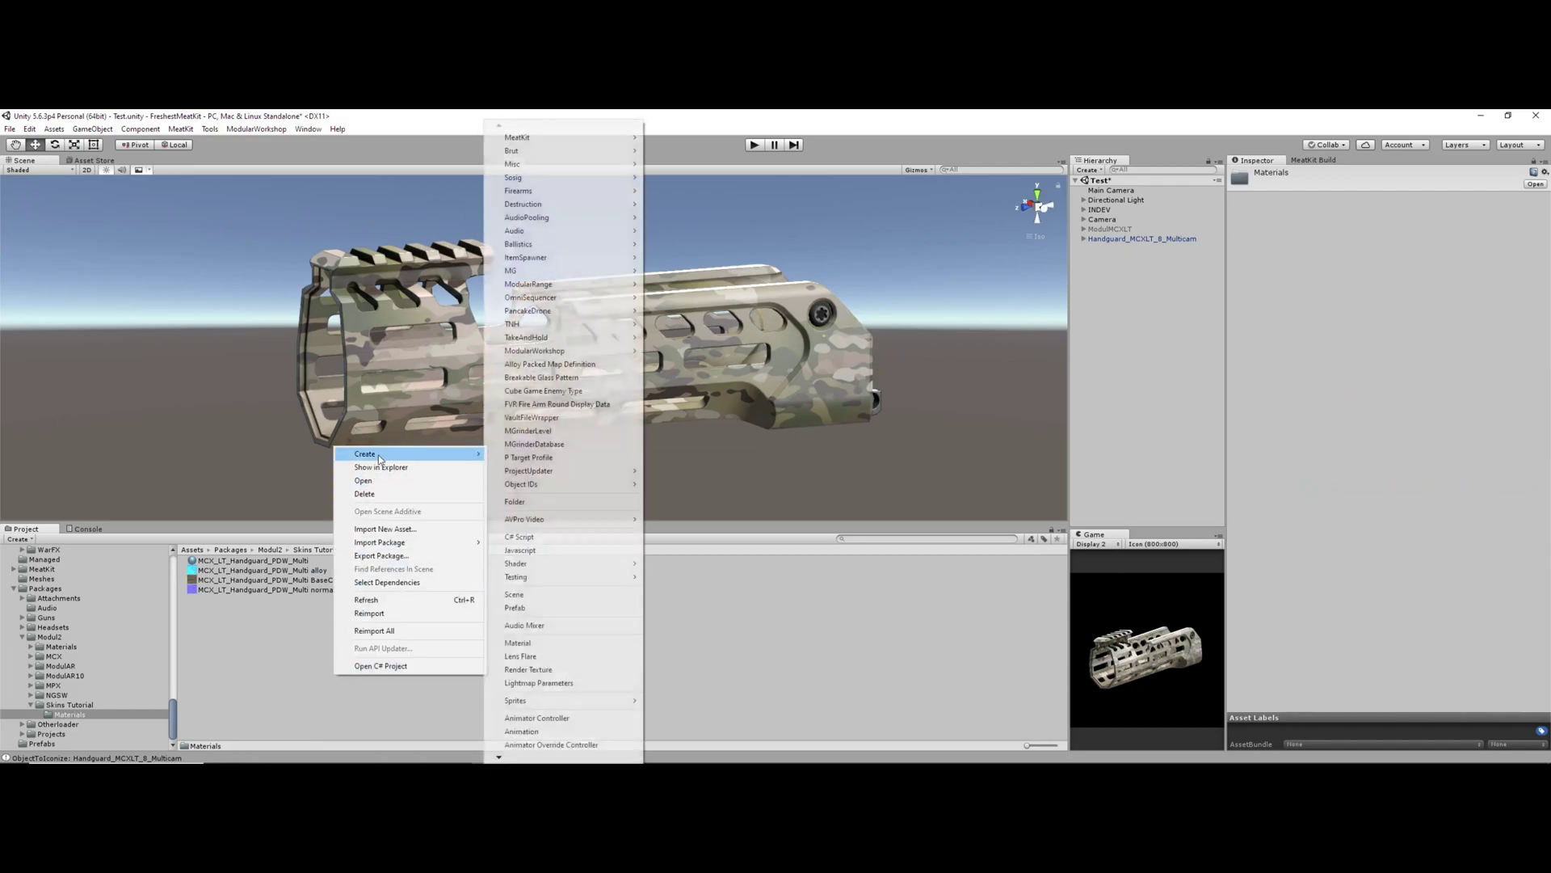
click(517, 642)
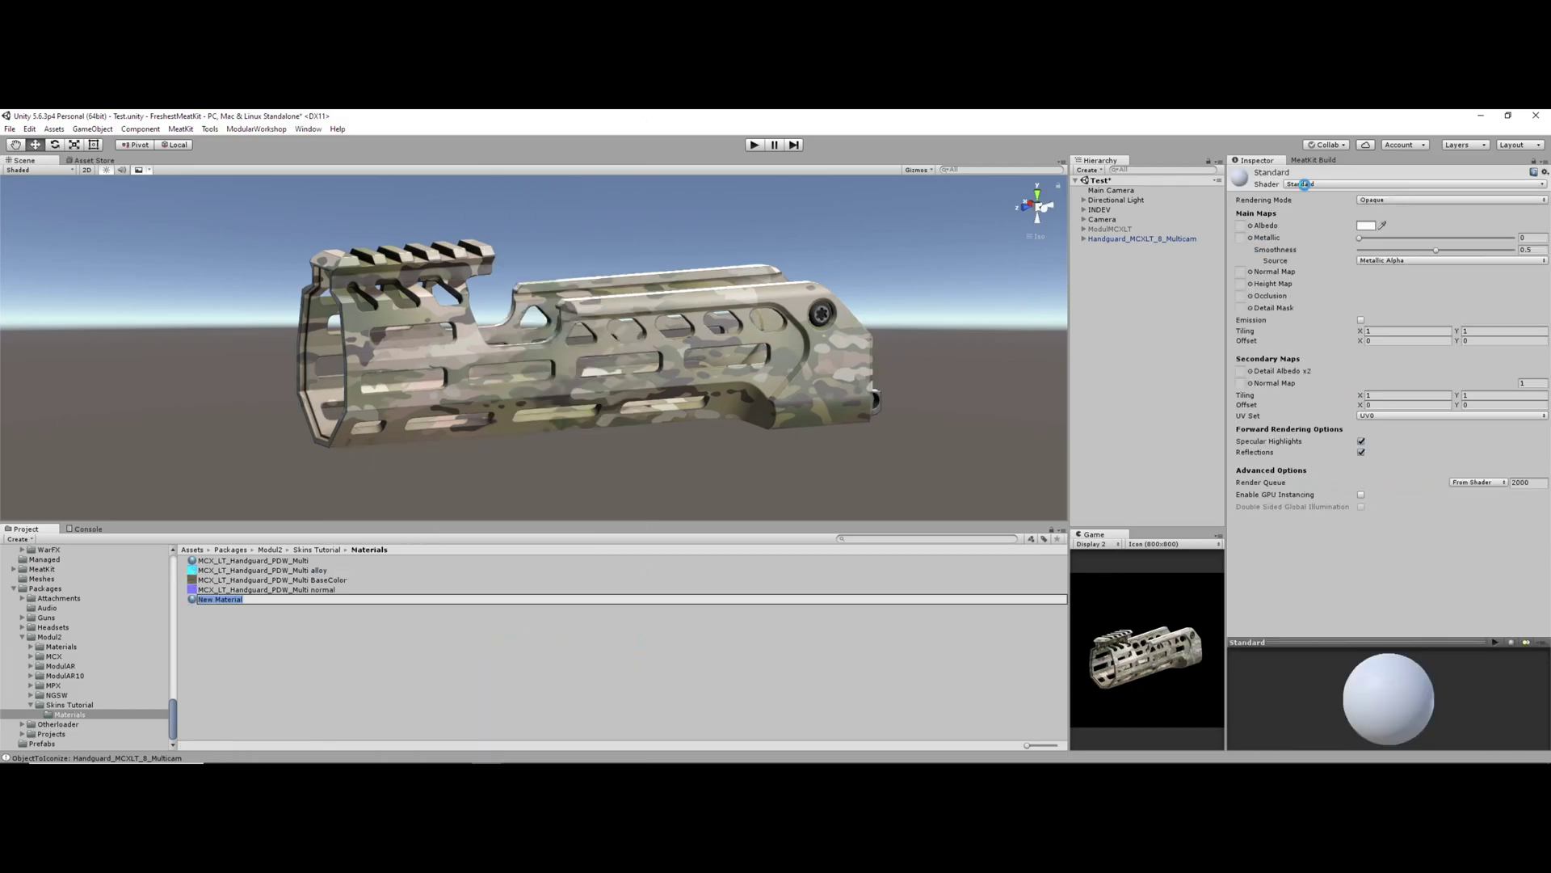
click(1306, 184)
mouse_move(1319, 237)
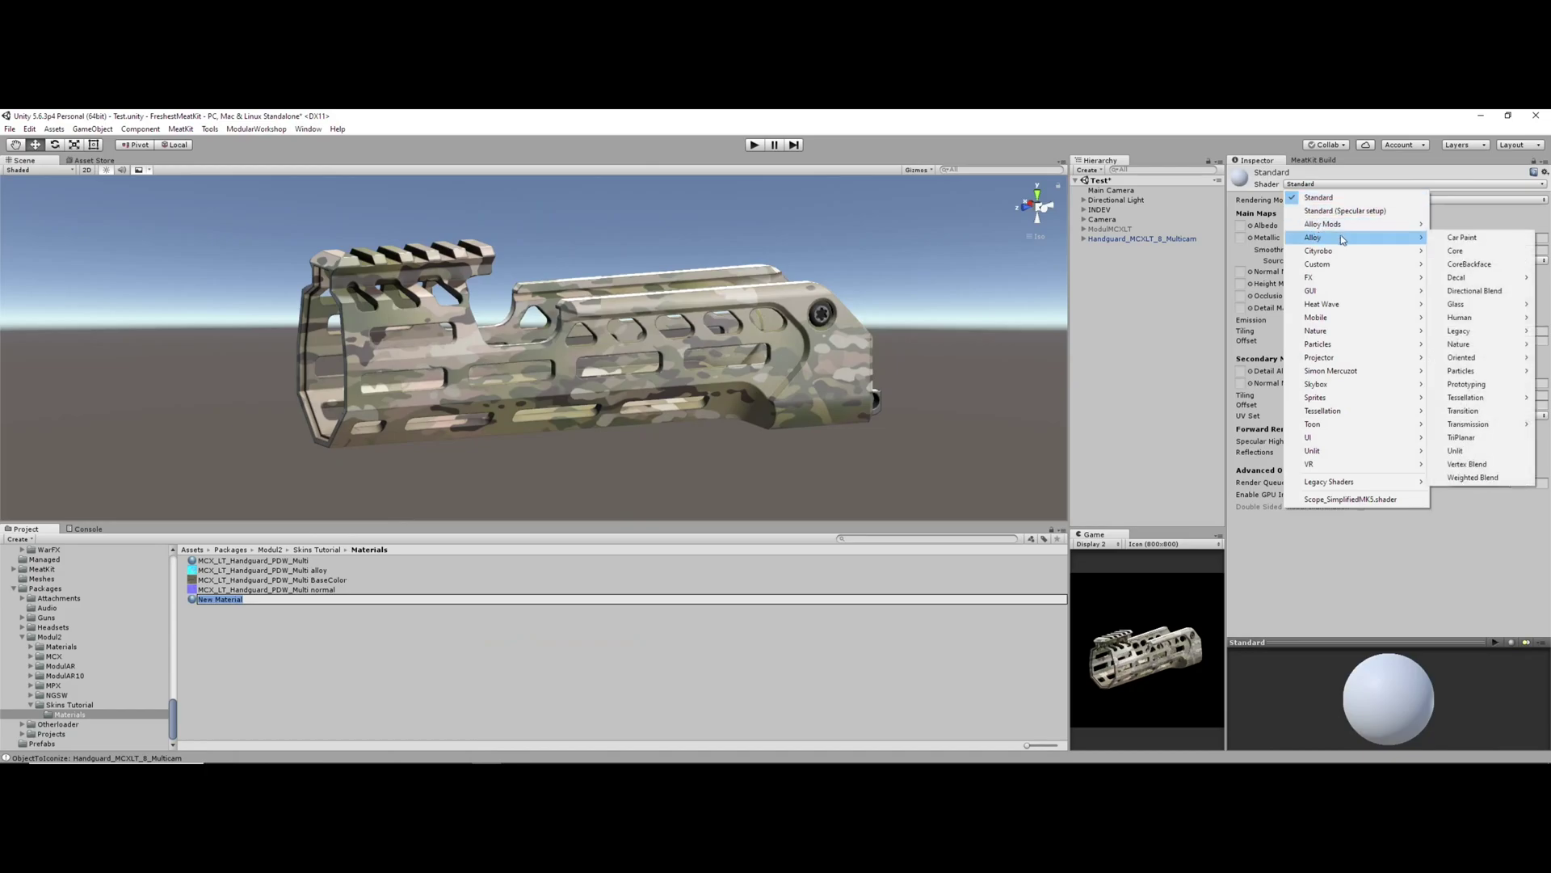
click(1453, 250)
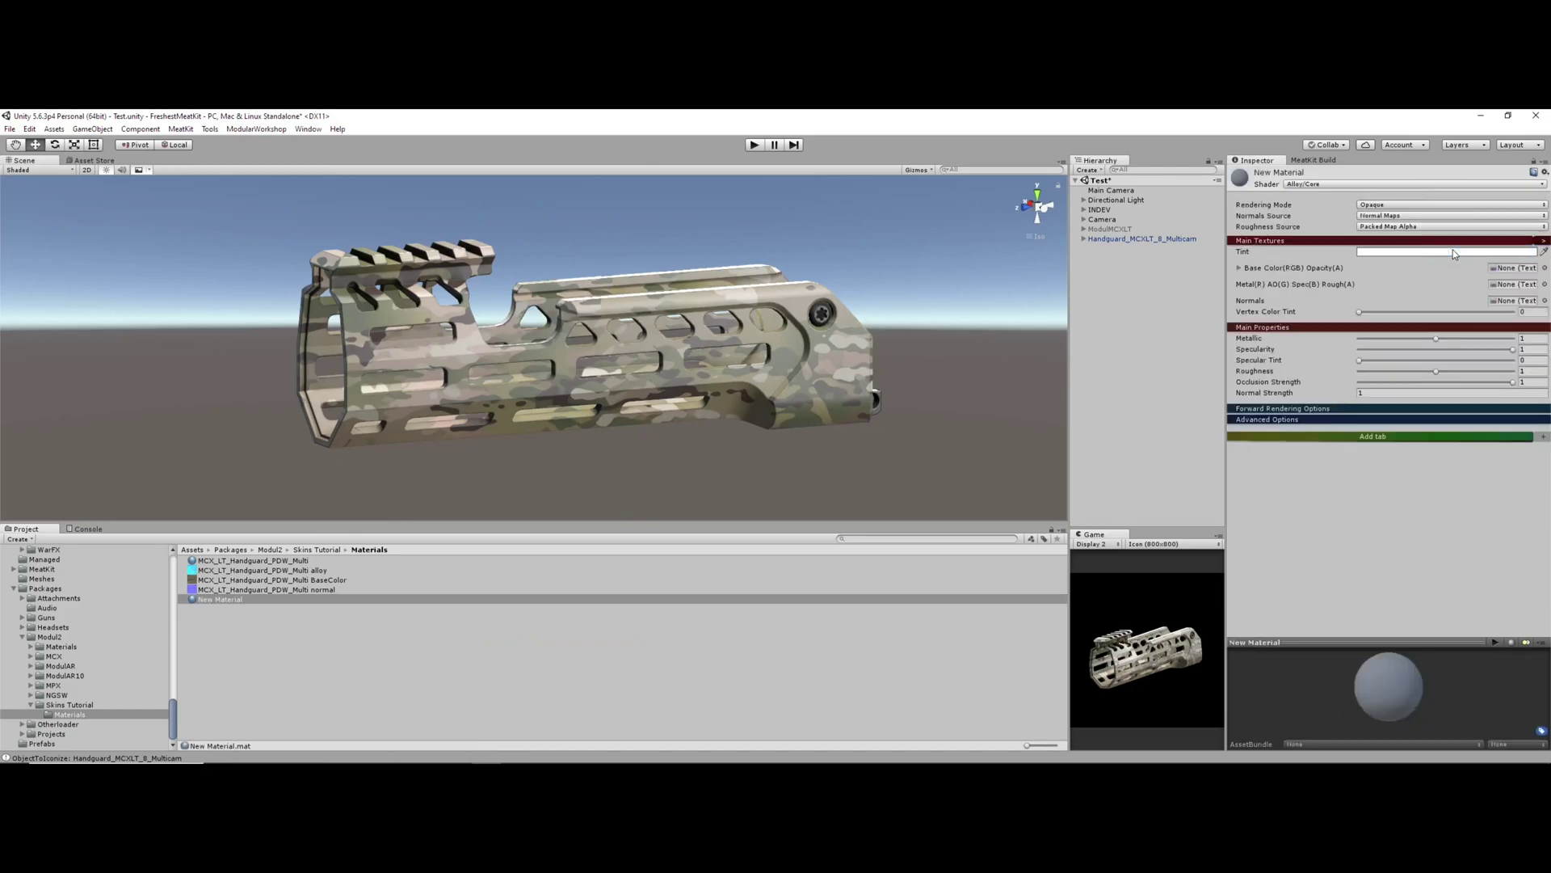
Delete the New Material and select MCX_LT_Handguard_PDW_Multi instead
click(218, 634)
click(221, 602)
key(Delete)
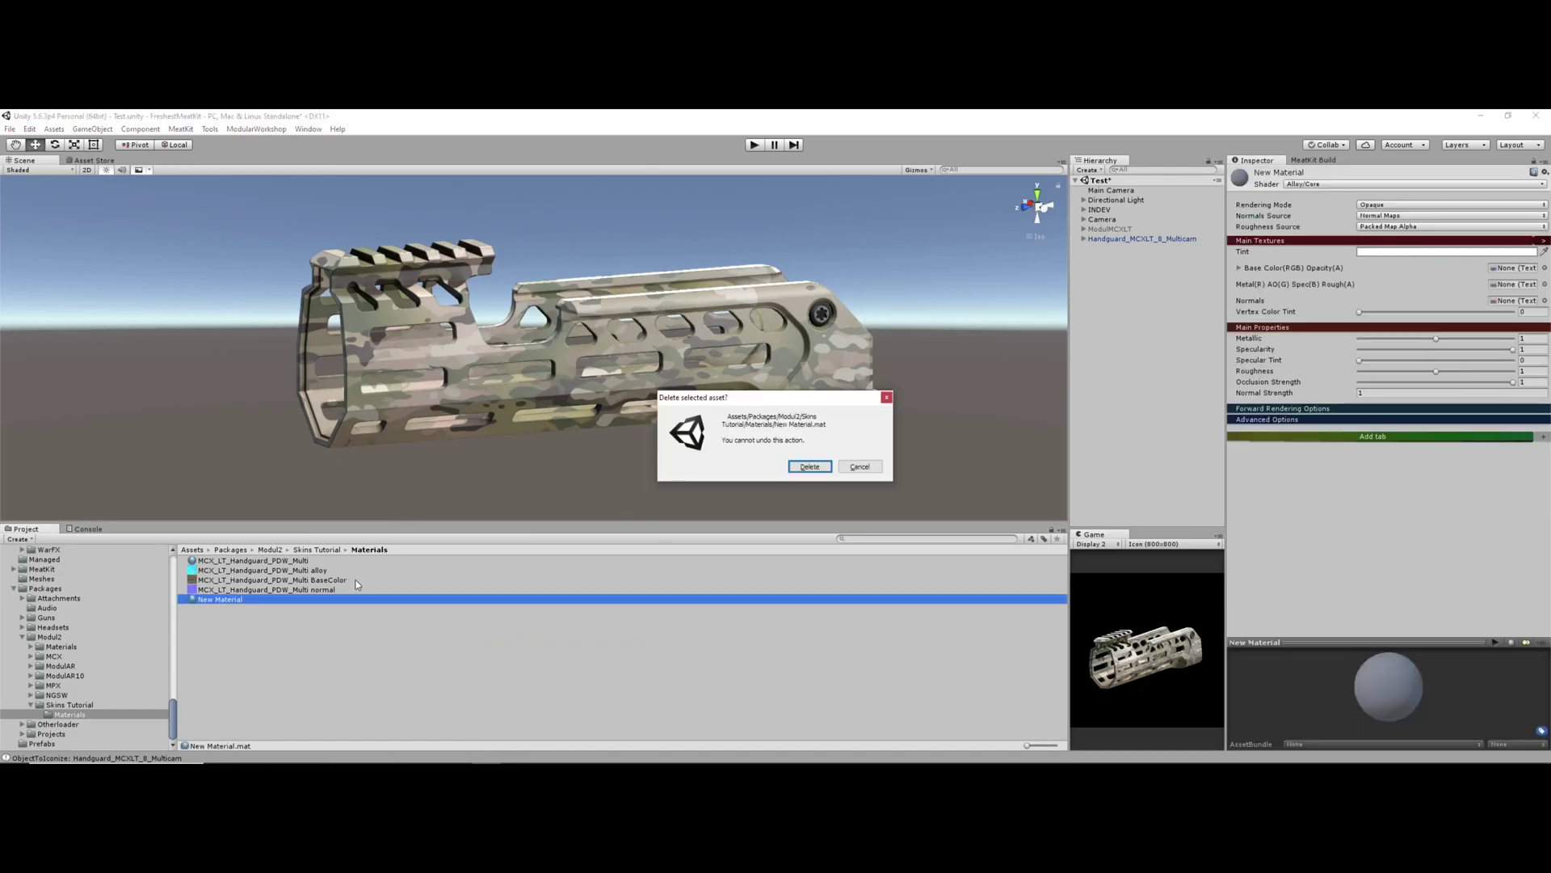
key(Return)
click(307, 562)
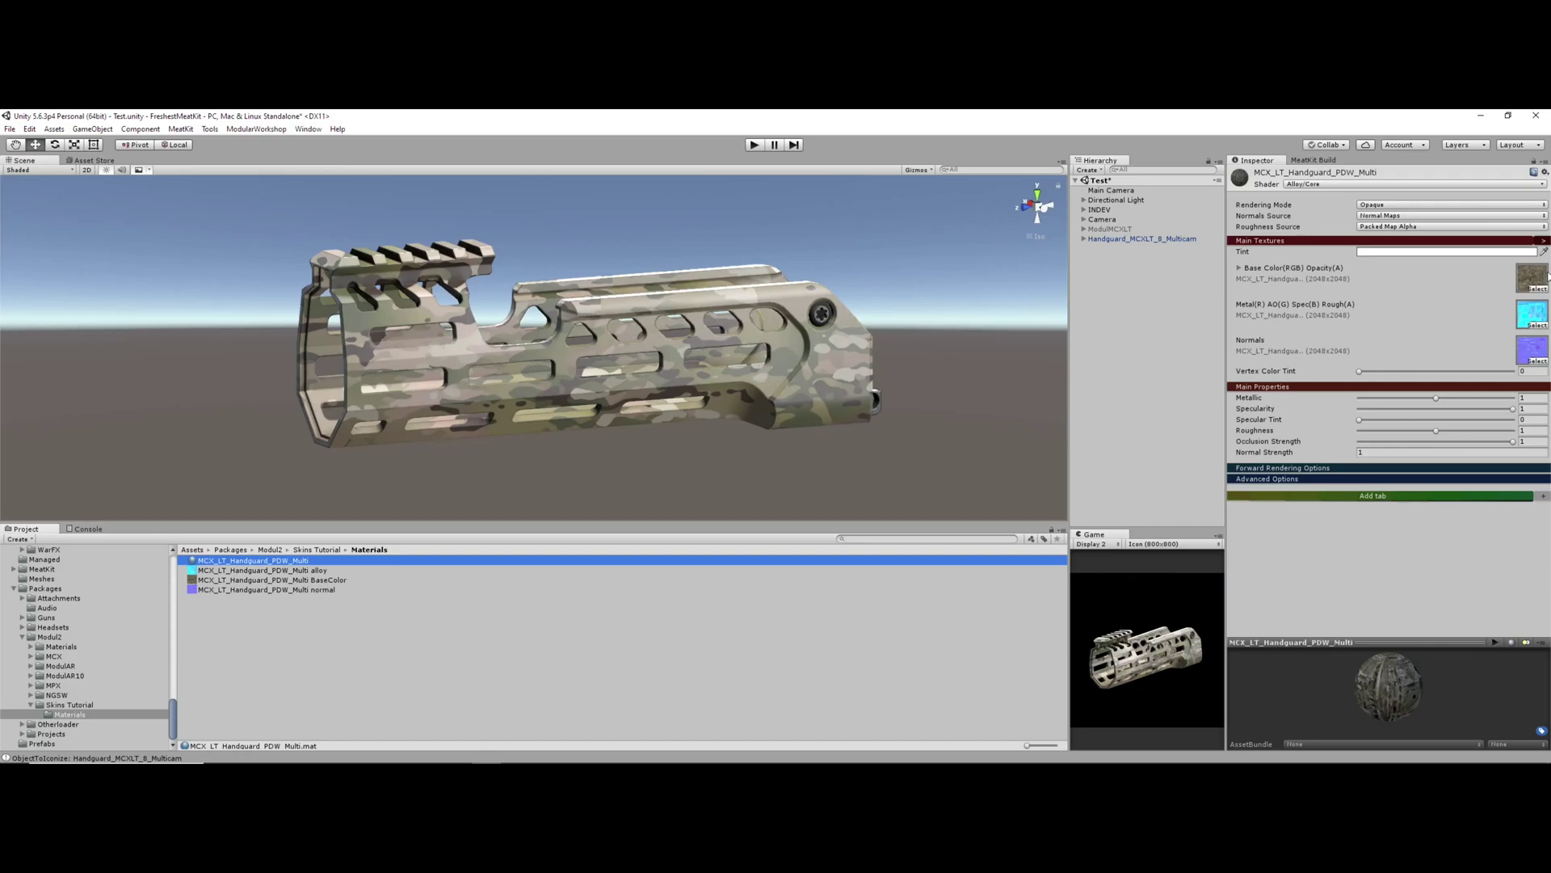
Untick sRGB (Color Texture) on the Multi alloy texture, apply it, and select the Multicam skin definition
click(273, 570)
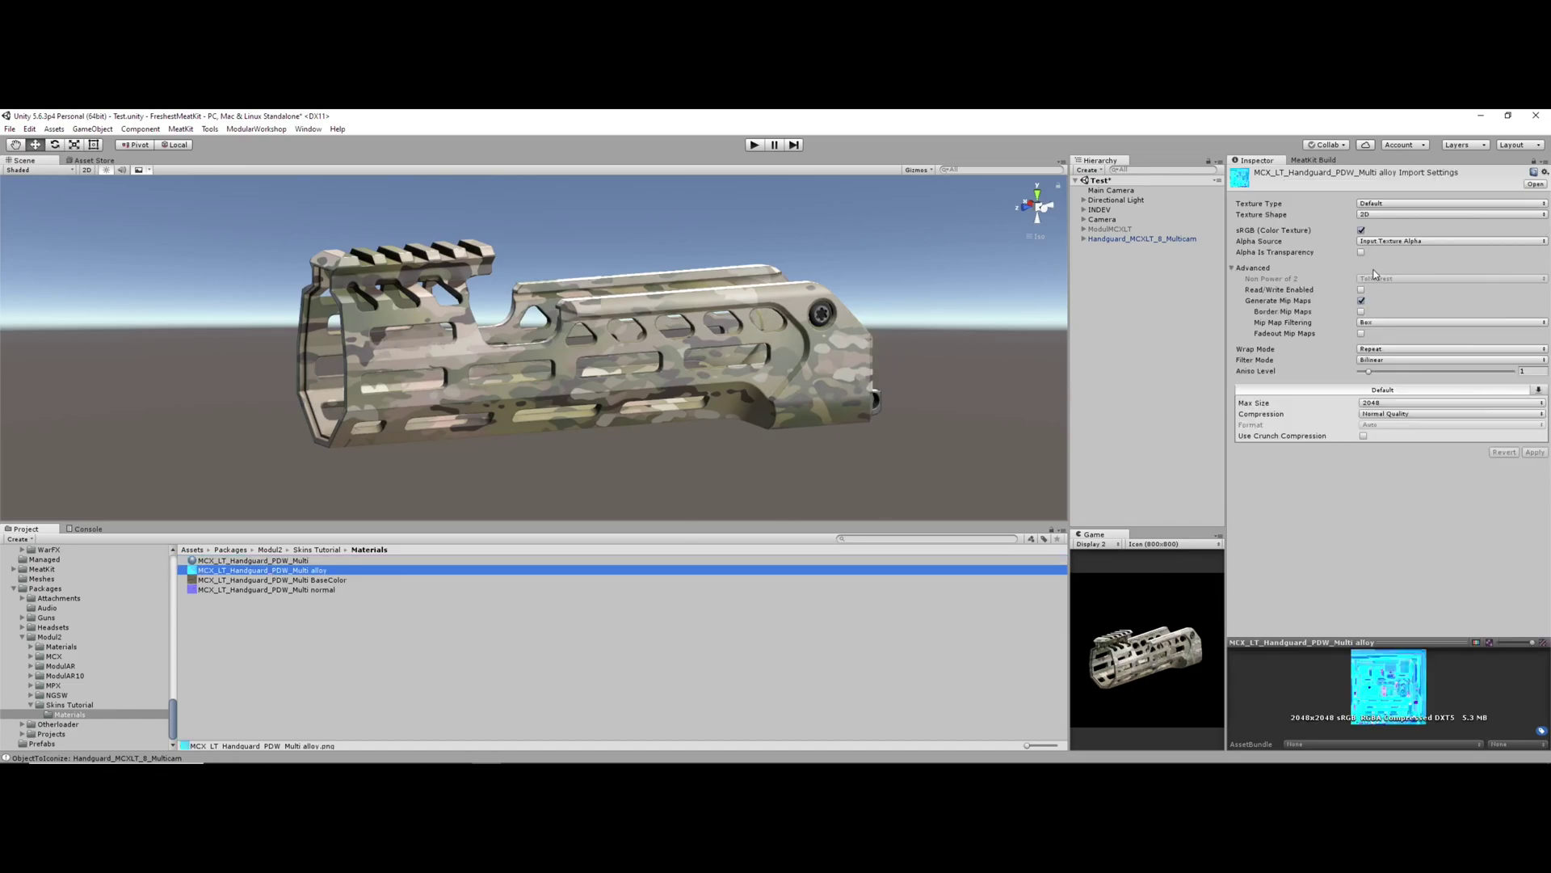
click(1362, 231)
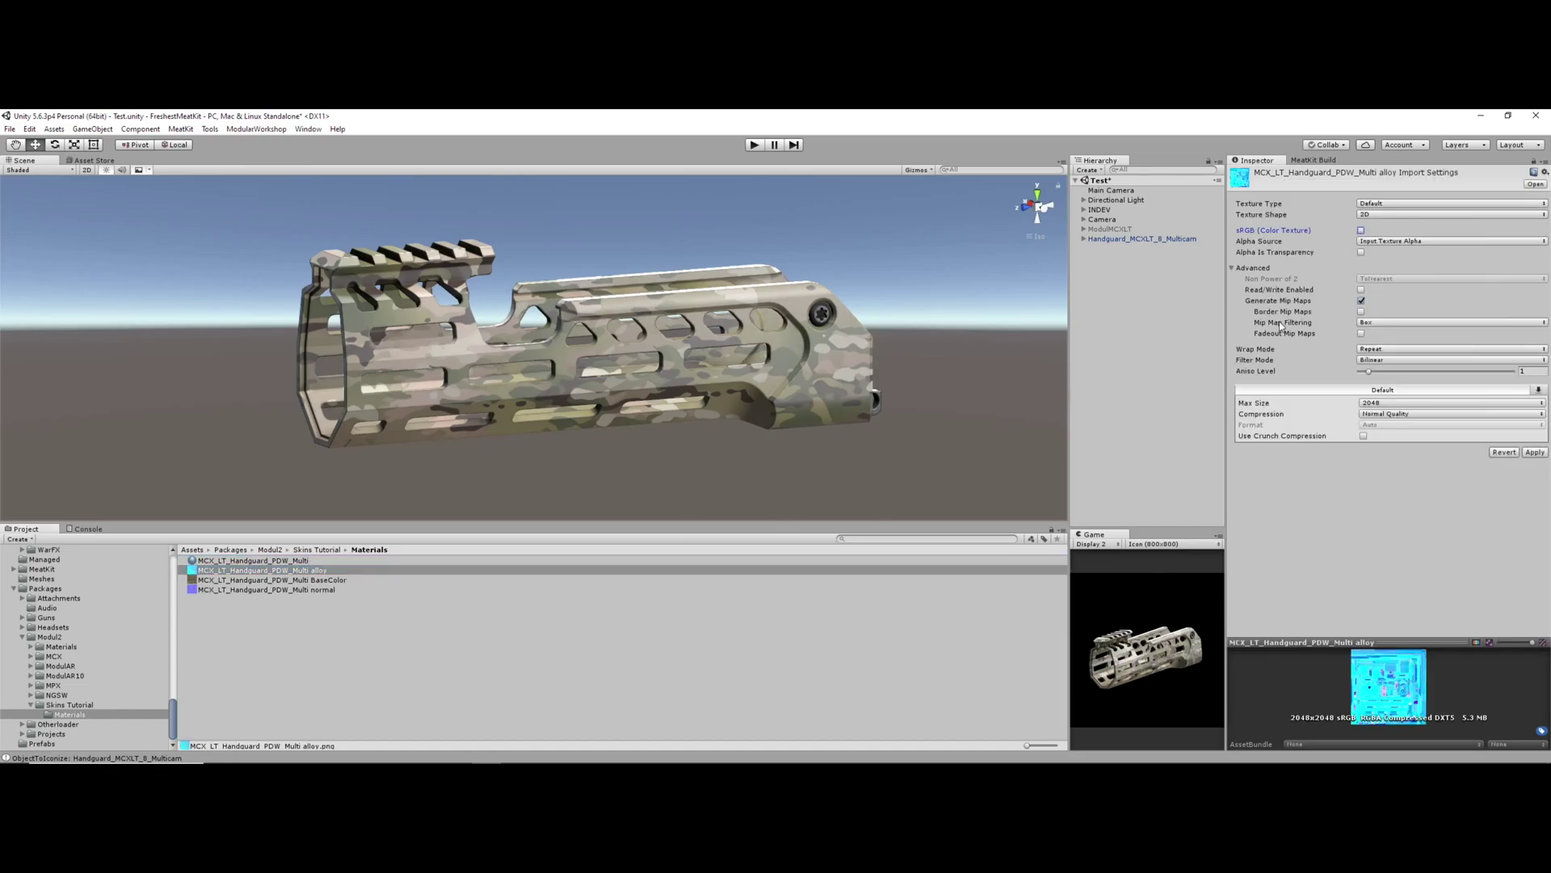
click(1535, 453)
alt+drag(532, 420, 561, 439)
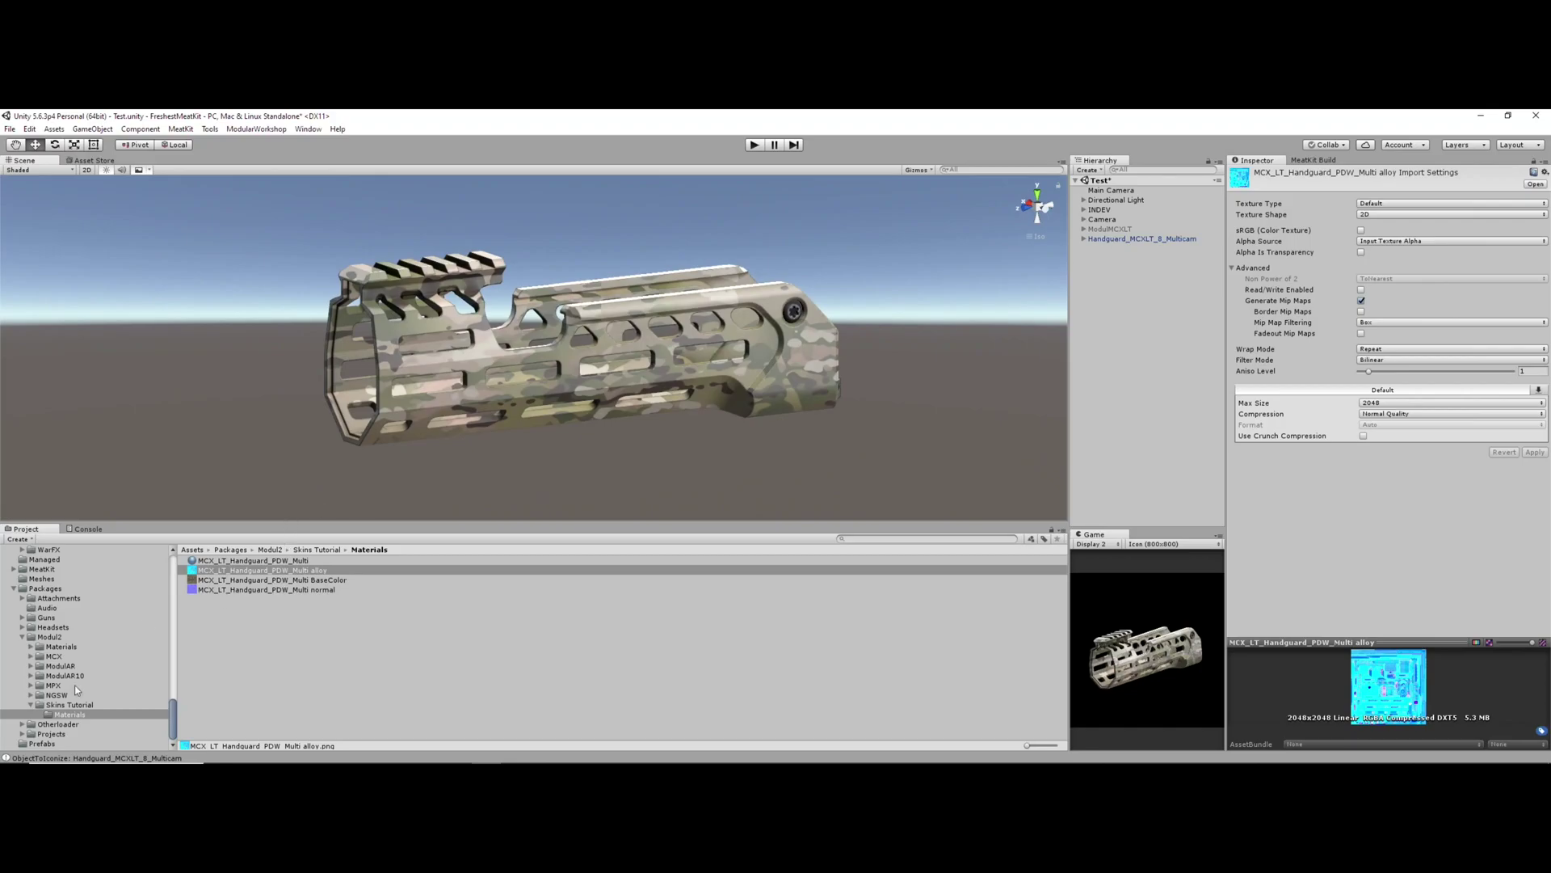
click(69, 705)
click(291, 600)
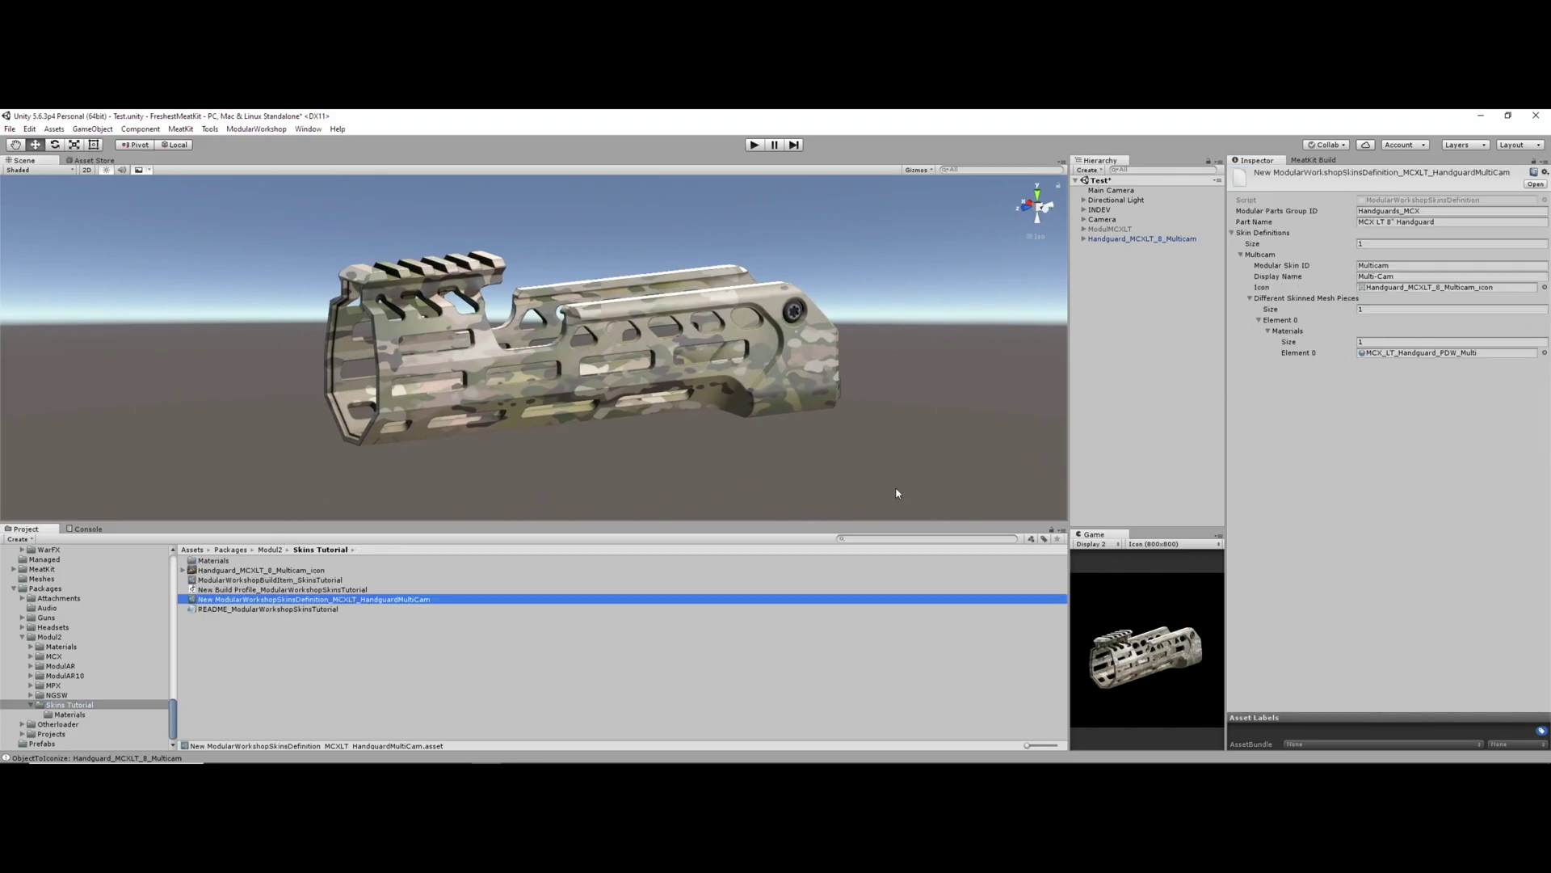
Assign MCX_LT_Handguard_PDW_Multi as the skin's first material and duplicate the _handguard_pdw mesh
click(89, 715)
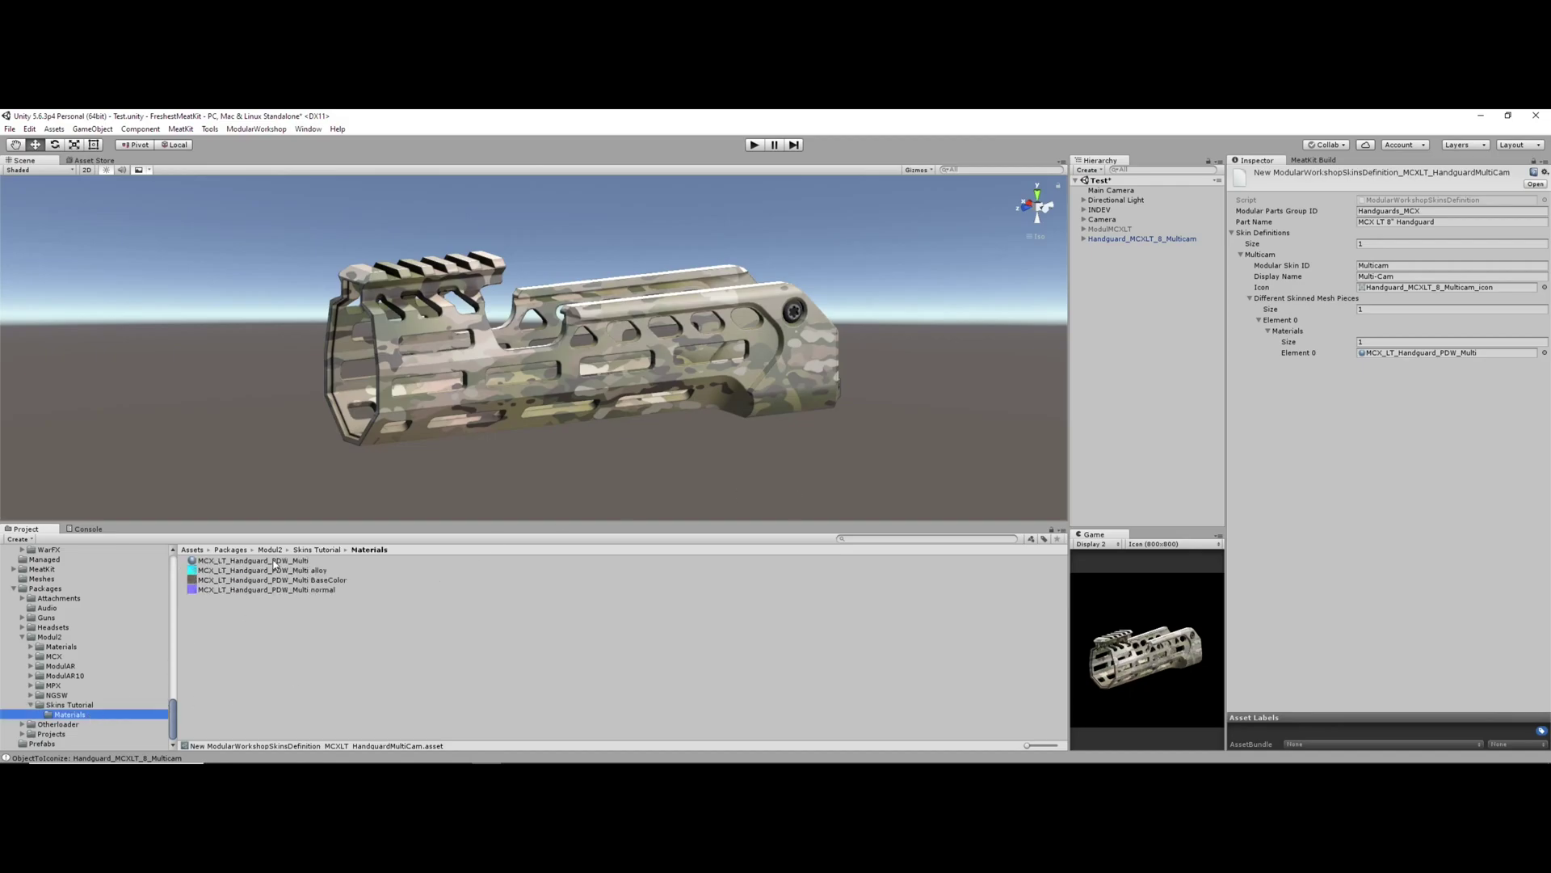
drag(275, 565, 1395, 360)
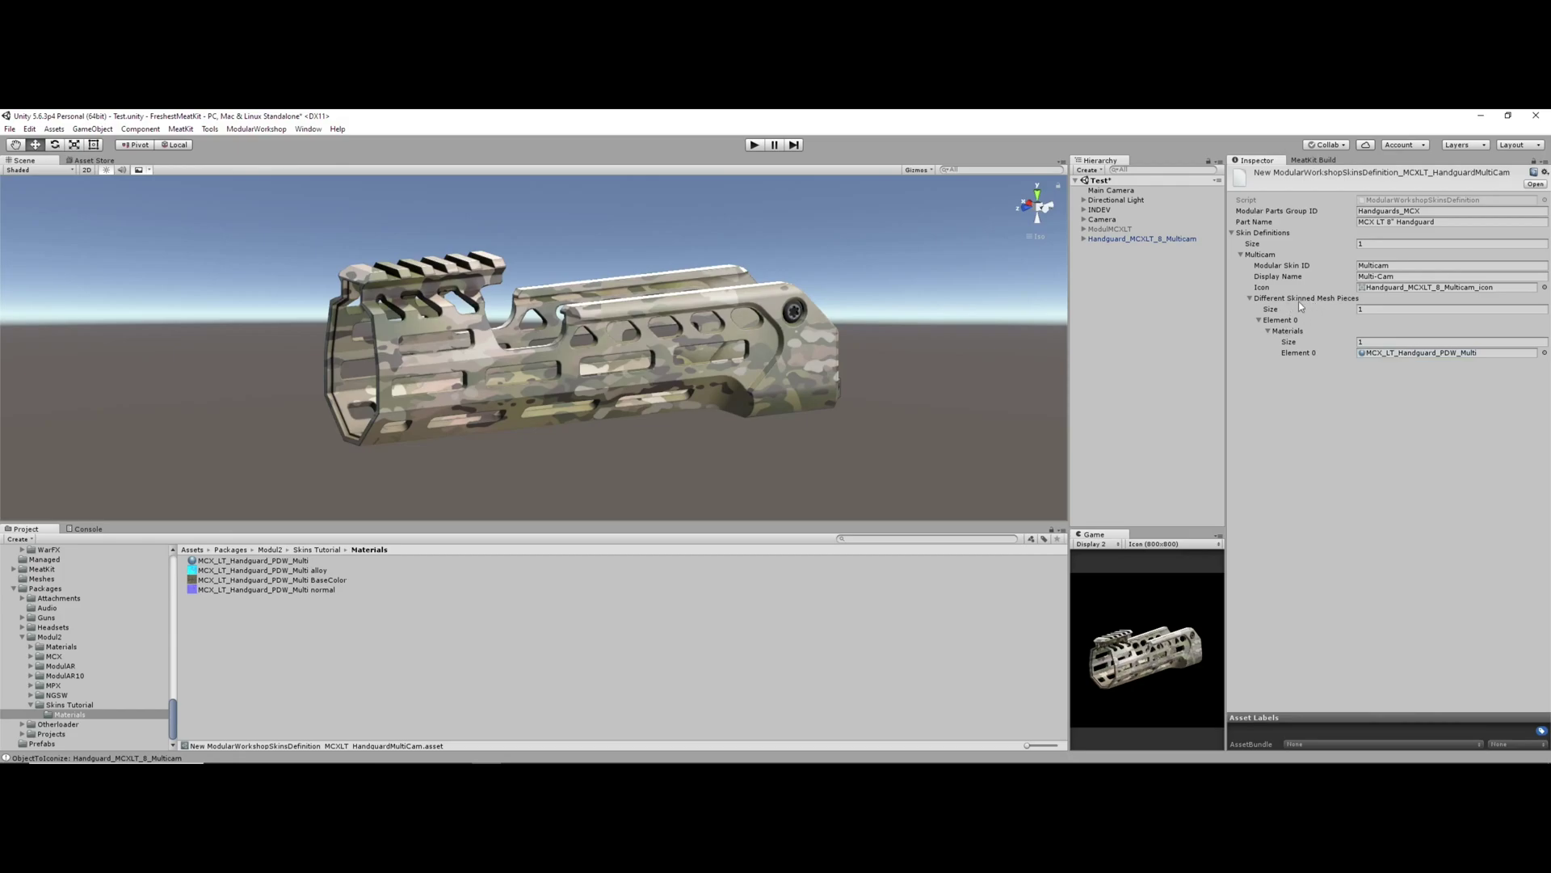
click(1085, 240)
click(1111, 262)
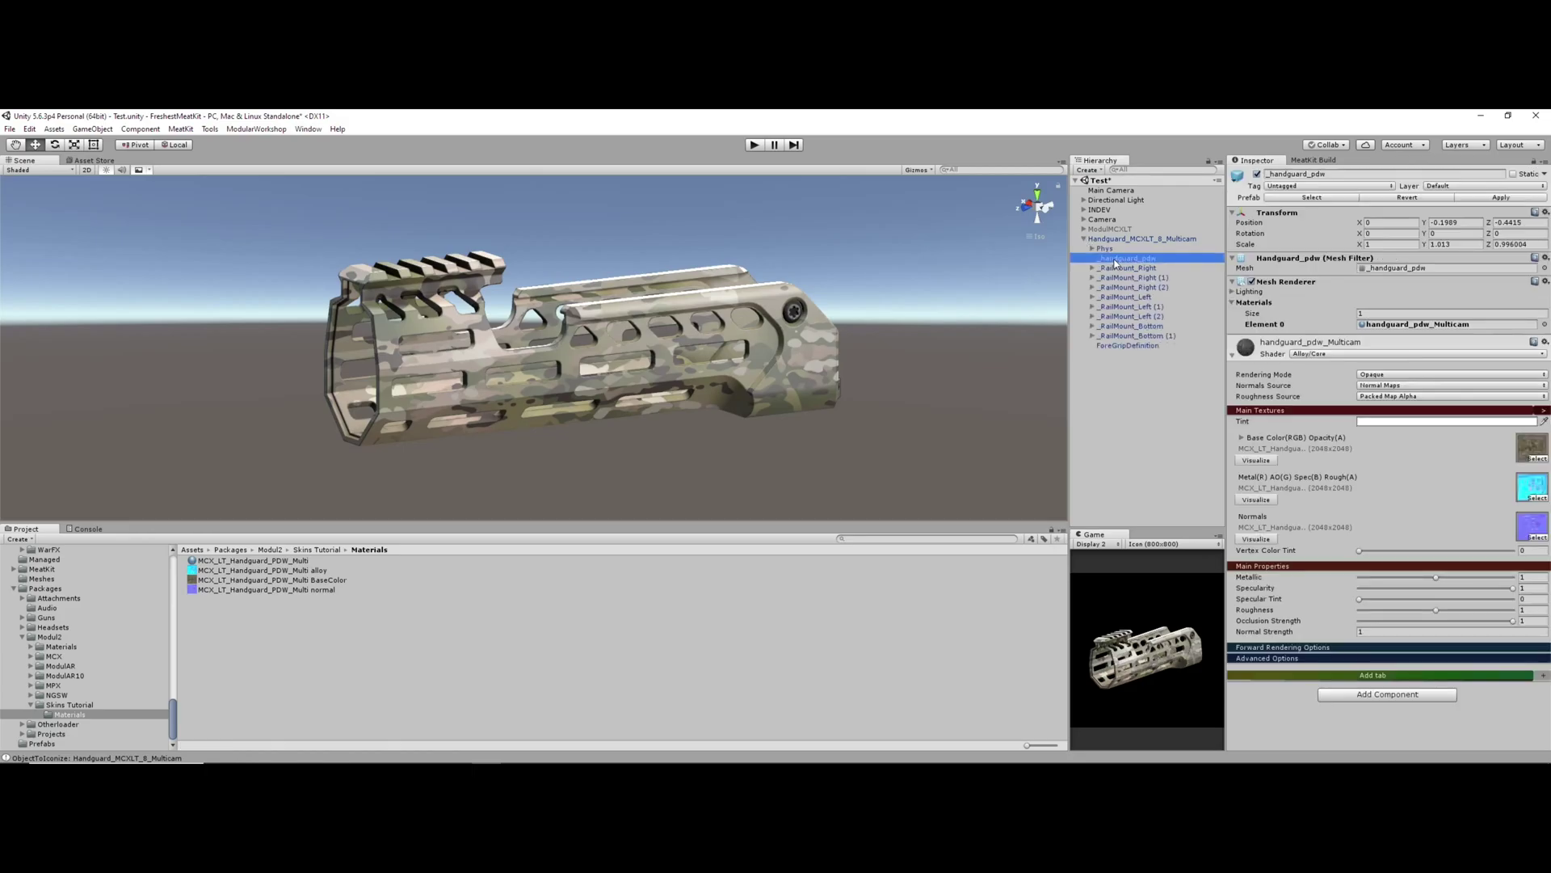
key(ctrl+d)
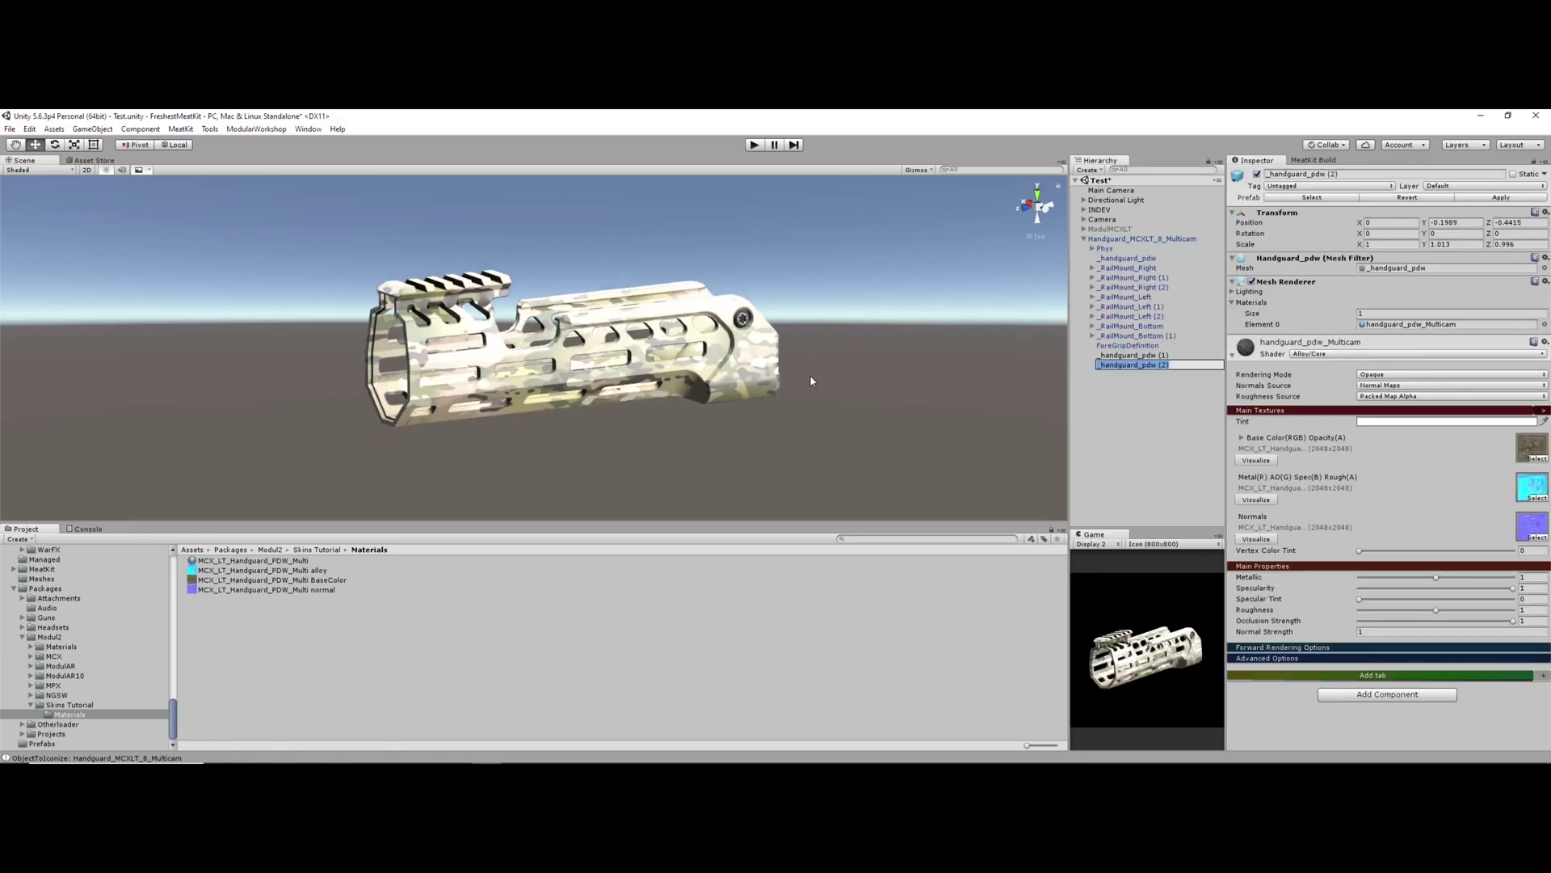
Place handguard copies above and below the original, giving the bottom black and the top coyote material
alt+drag(810, 375, 974, 290)
click(1131, 355)
drag(974, 364, 978, 477)
alt+drag(759, 403, 677, 434)
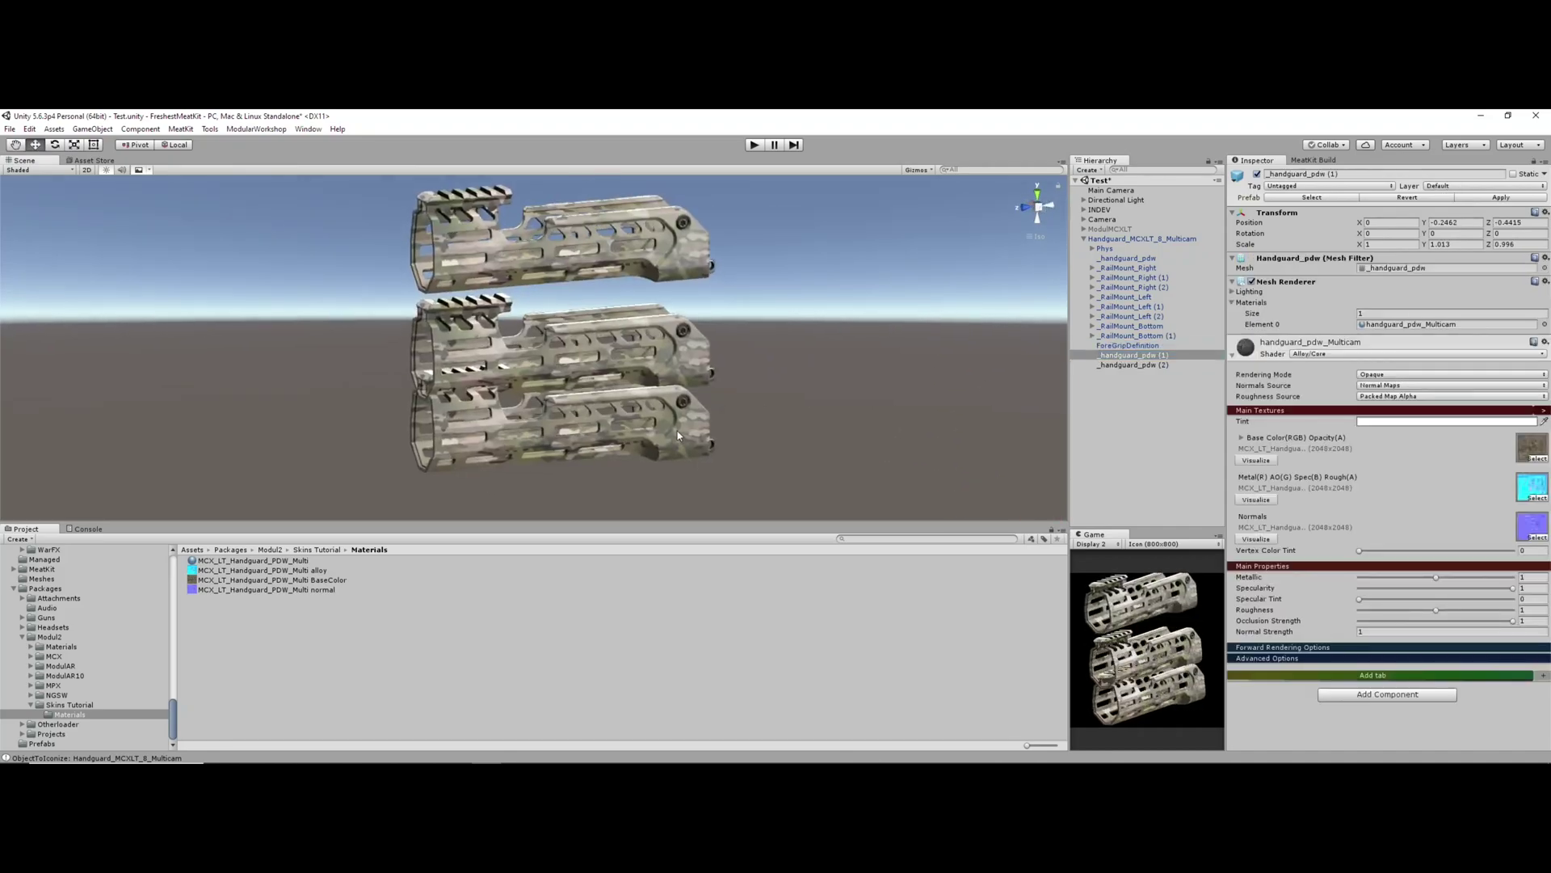
click(1544, 324)
click(942, 449)
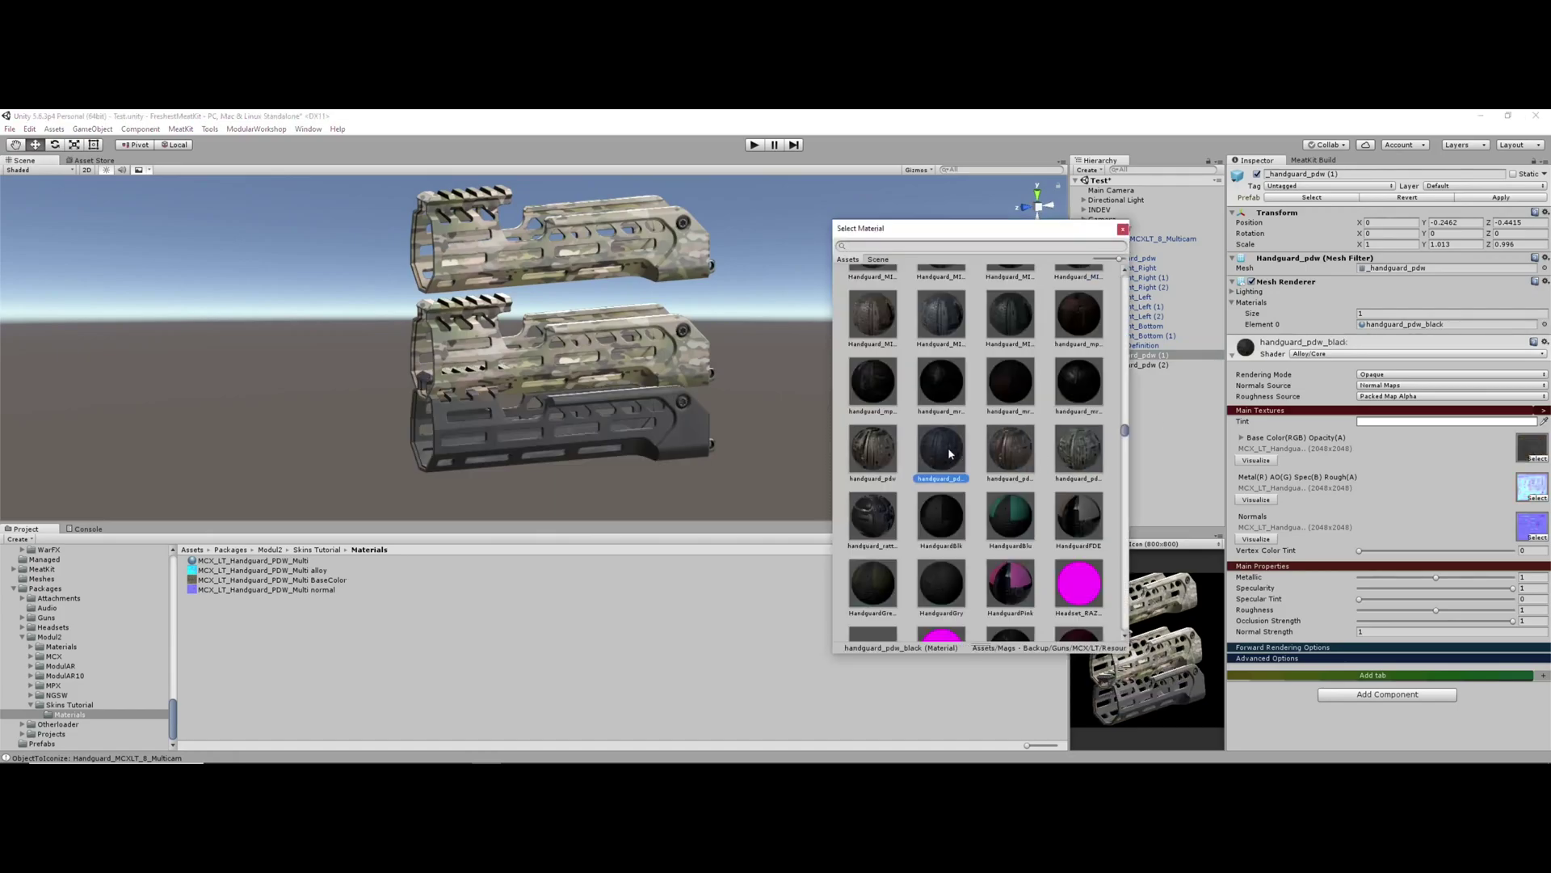
double_click(941, 449)
click(1131, 364)
click(1544, 324)
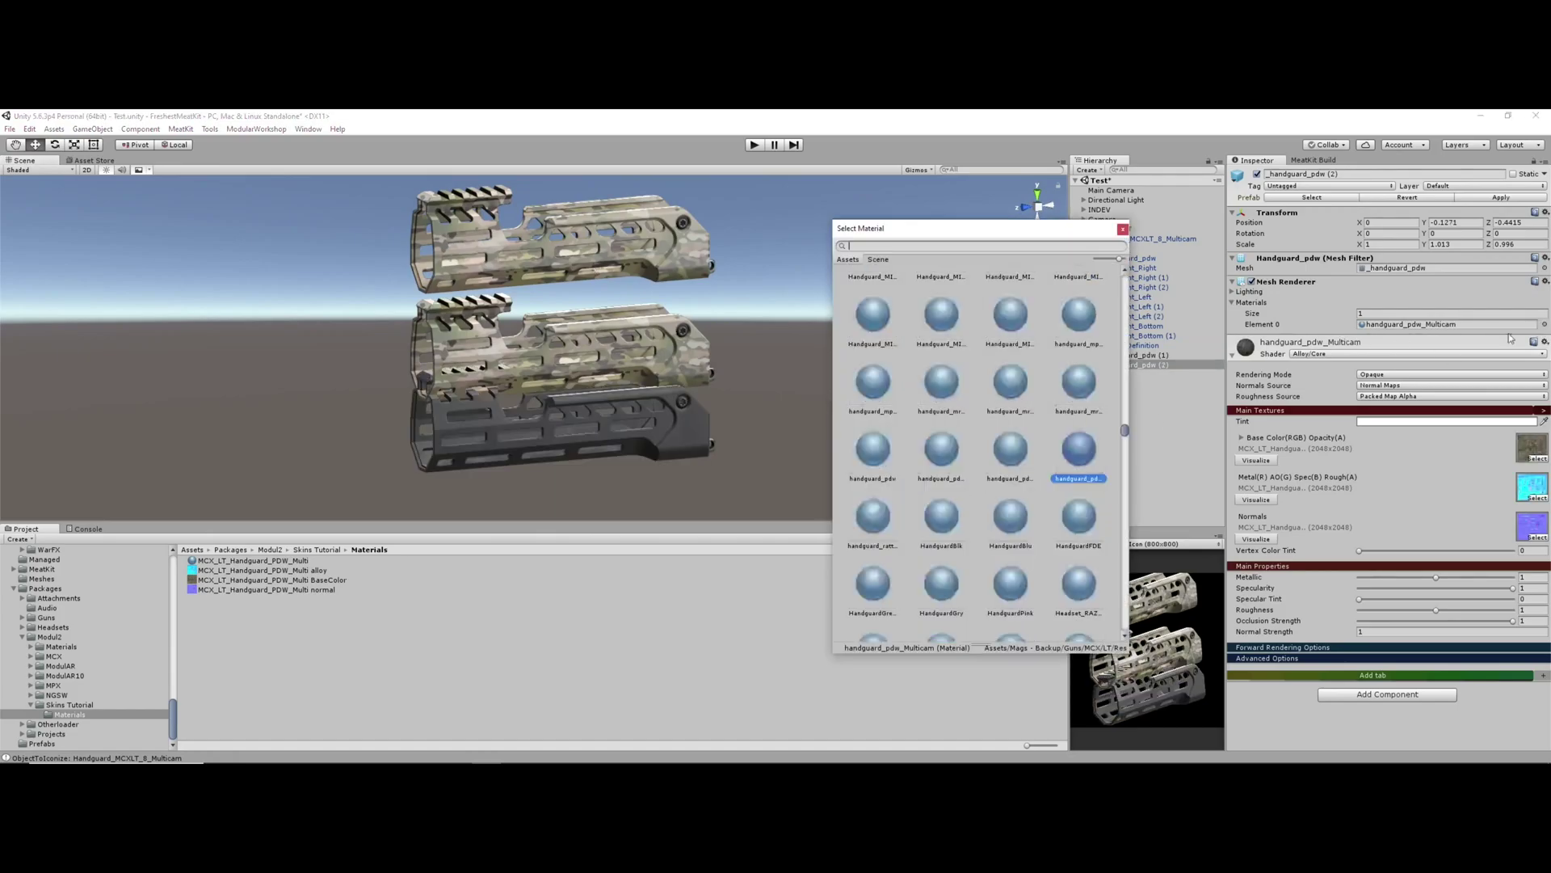
click(1010, 449)
click(1123, 229)
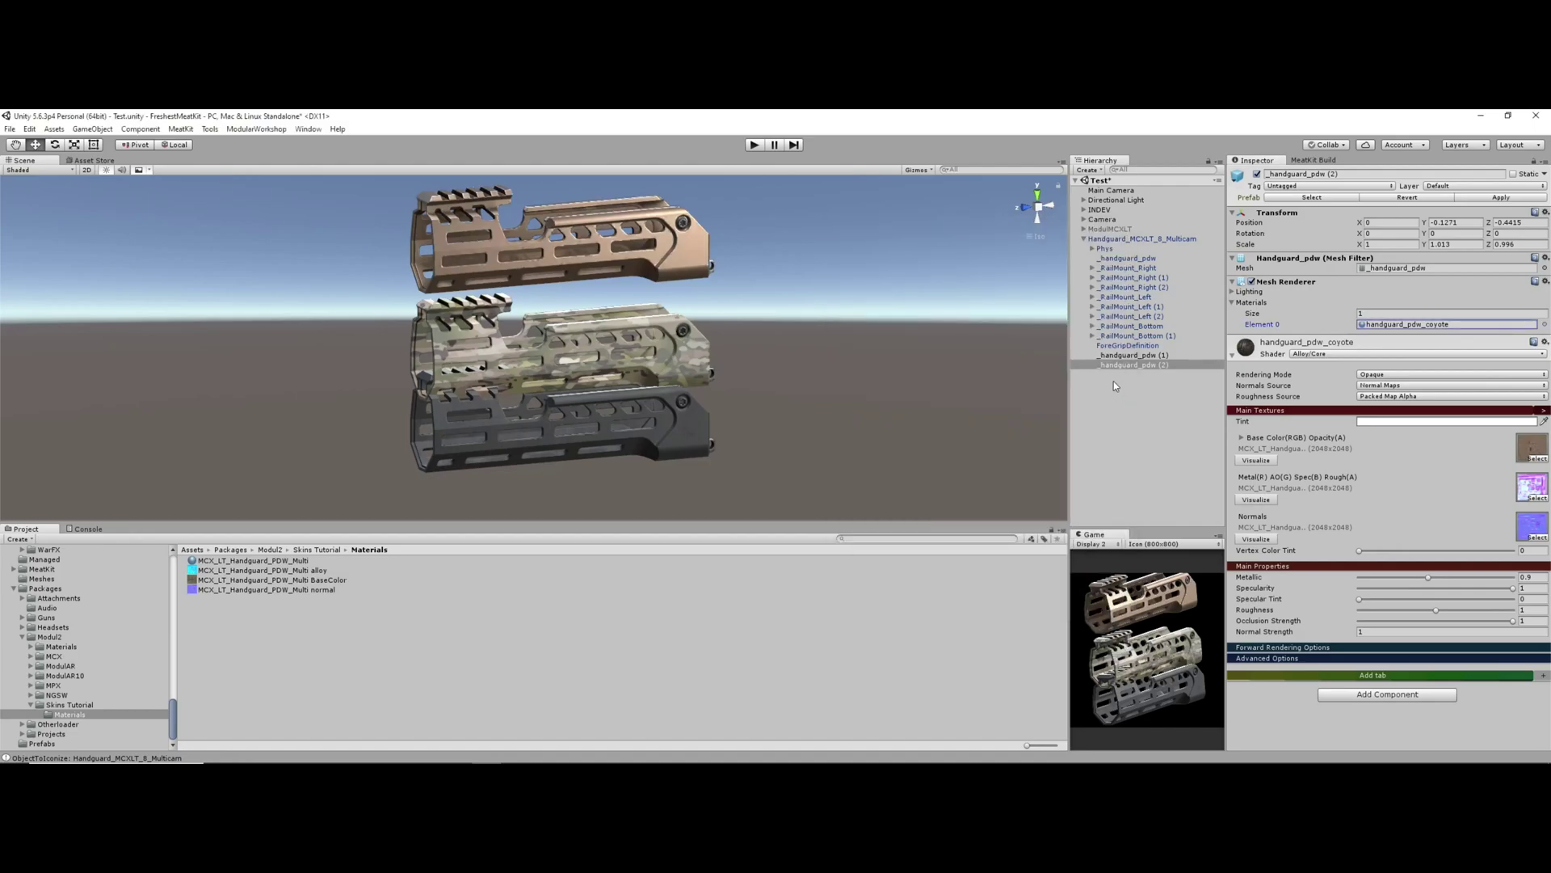
Inspect the original Multicam _handguard_pdw and the coyote copy _handguard_pdw (2)
click(1084, 239)
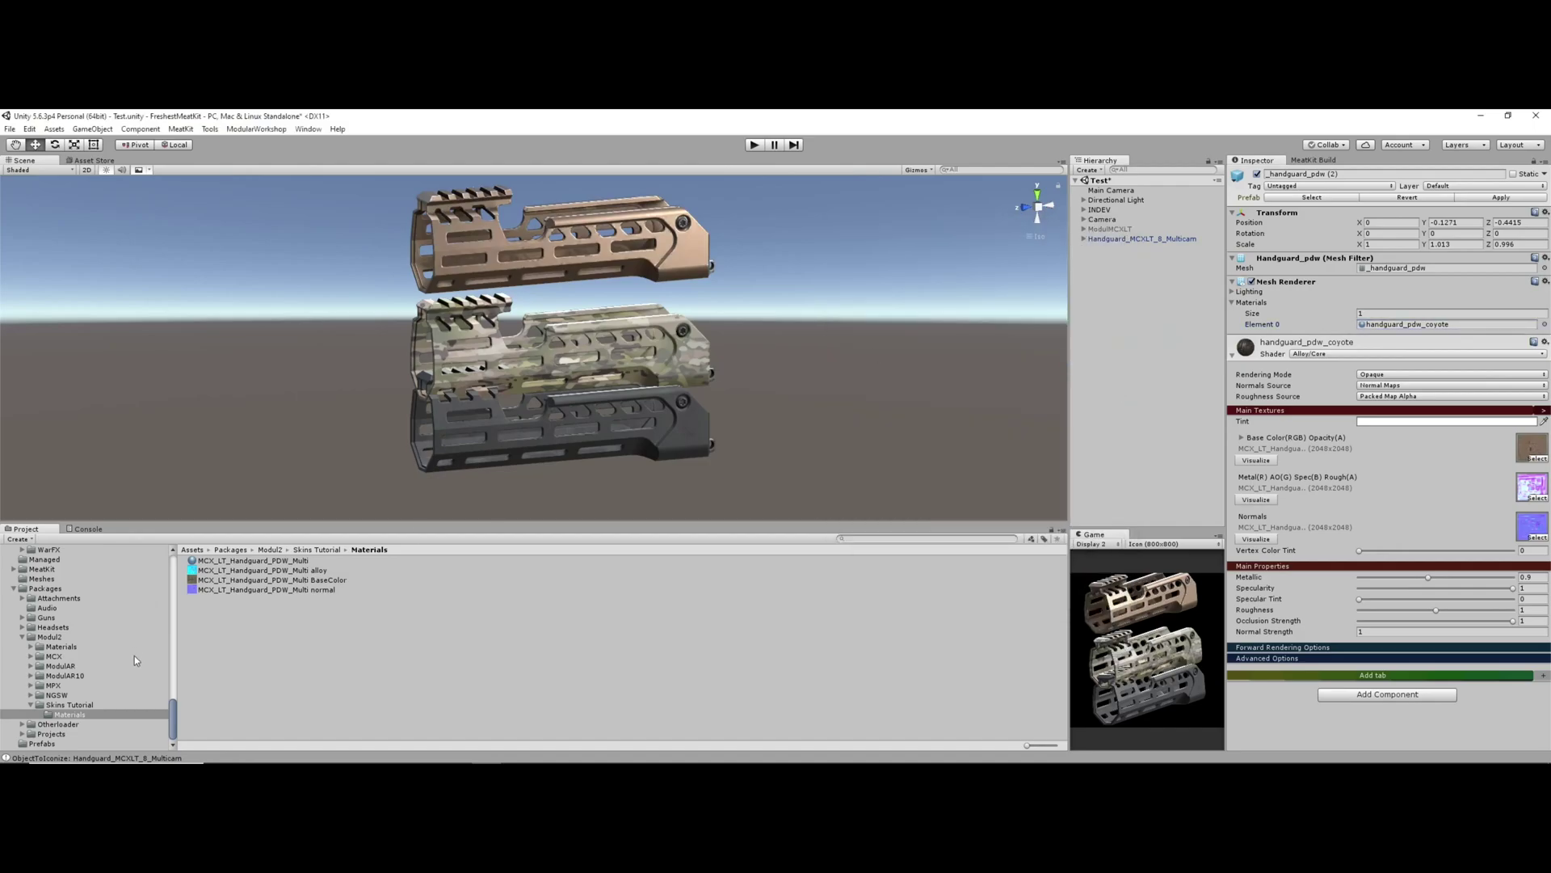
click(1131, 239)
key(Right)
click(1127, 258)
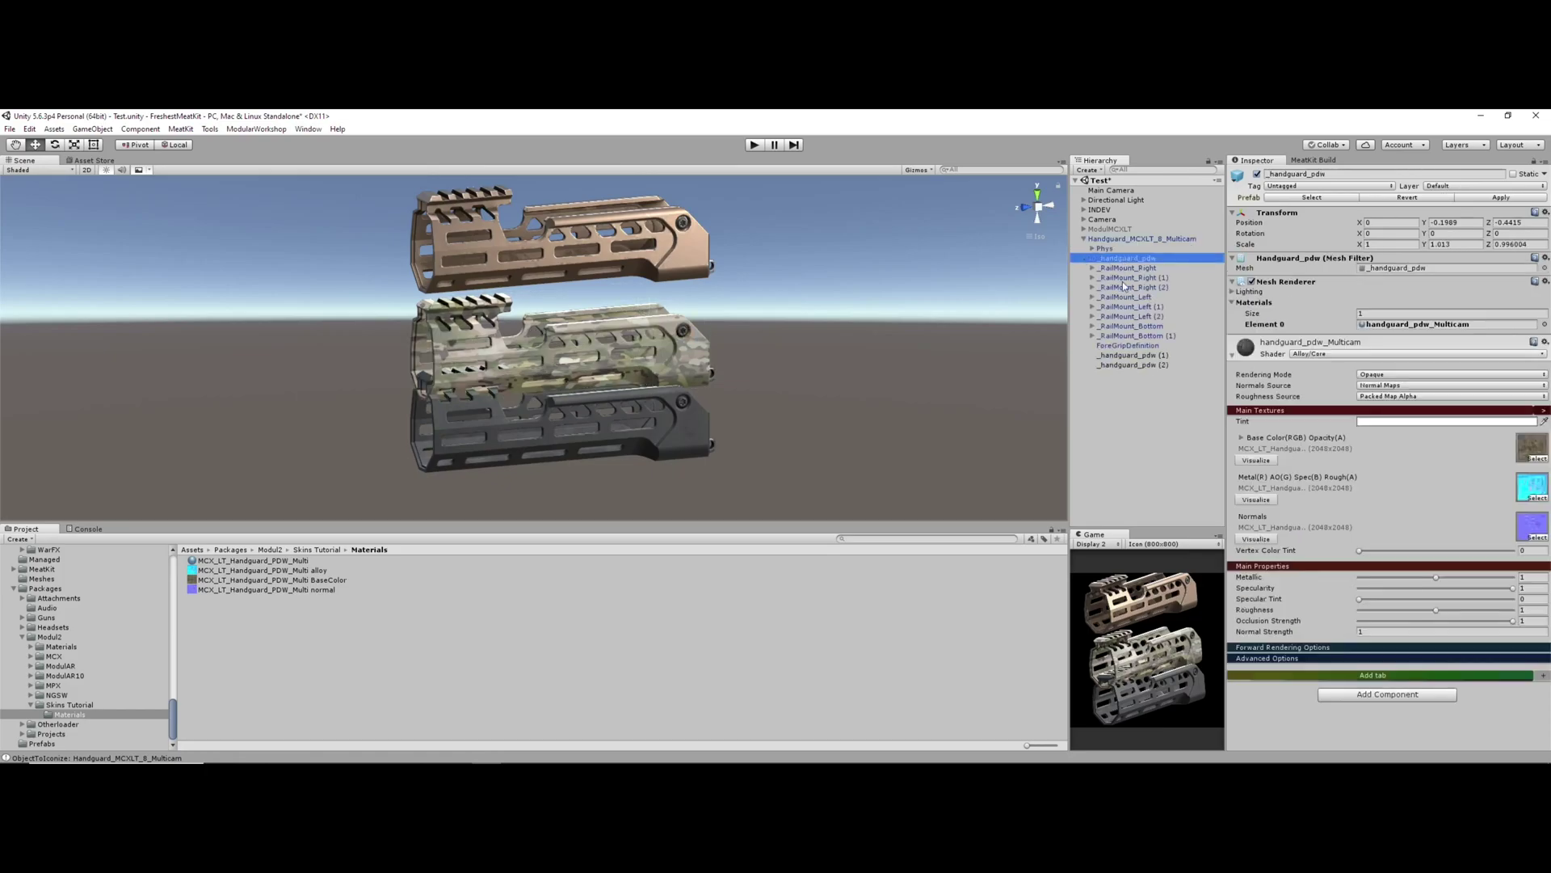
click(1135, 365)
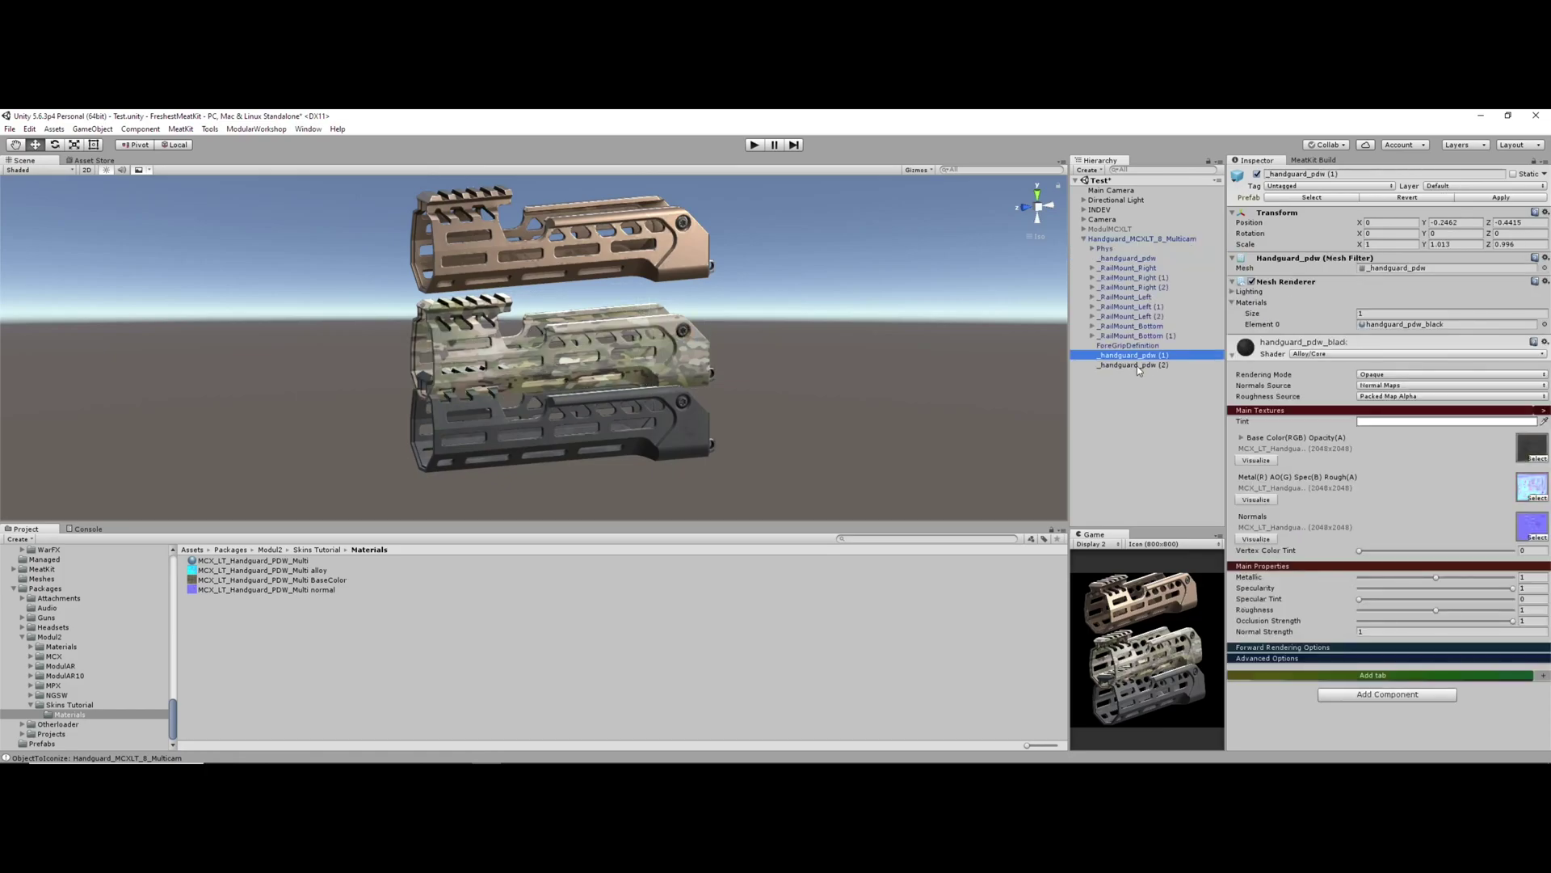
click(70, 705)
Give the skin three mesh pieces, using handguard_pdw_black and handguard_pdw_coyote for the second and third
click(322, 599)
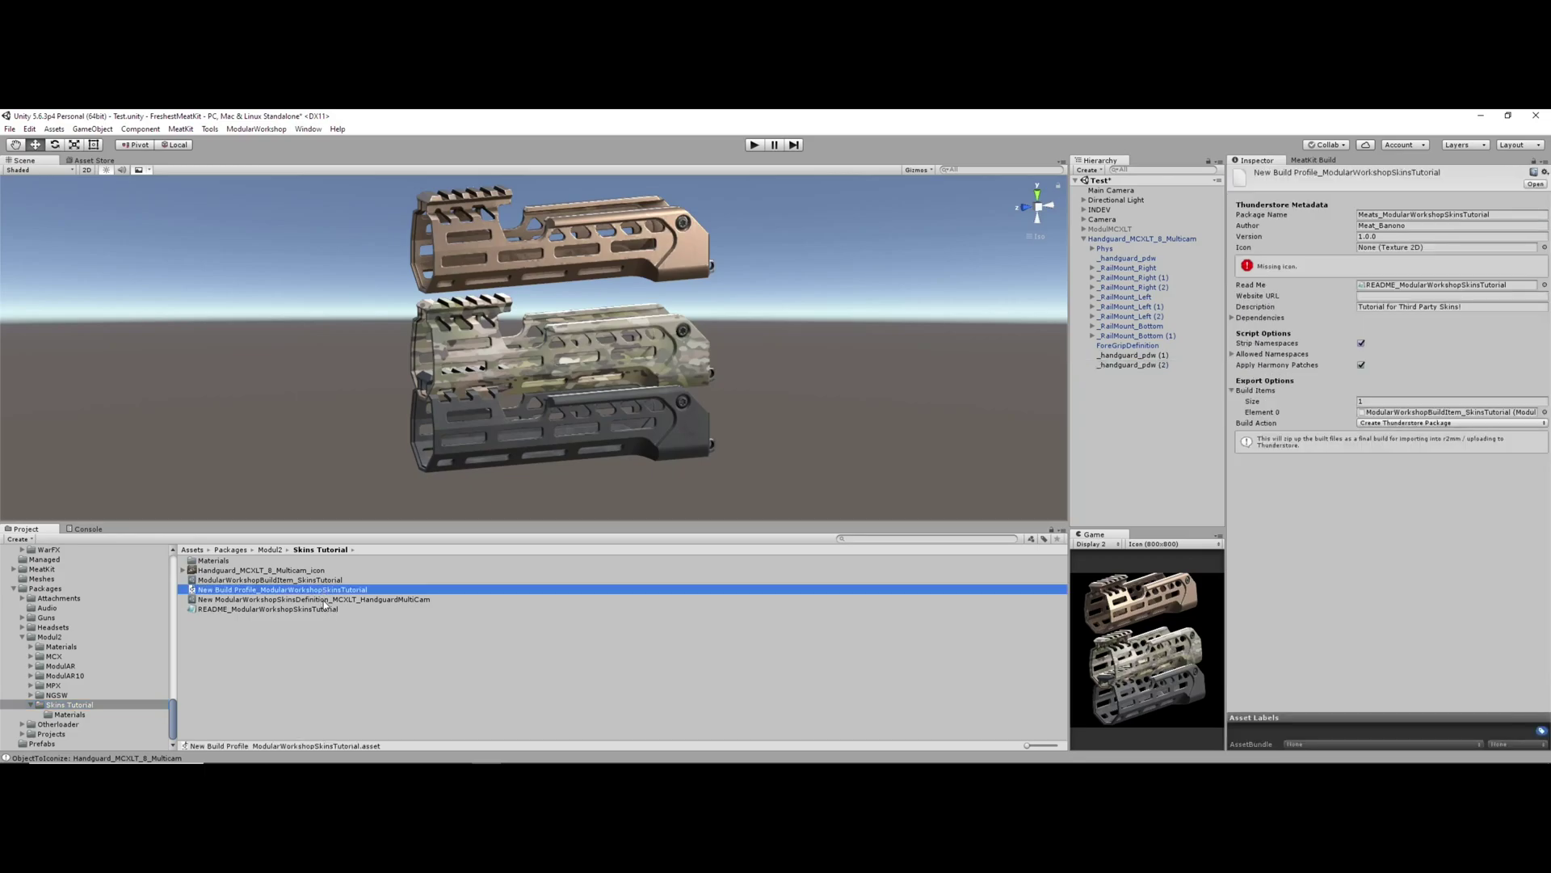
click(1380, 310)
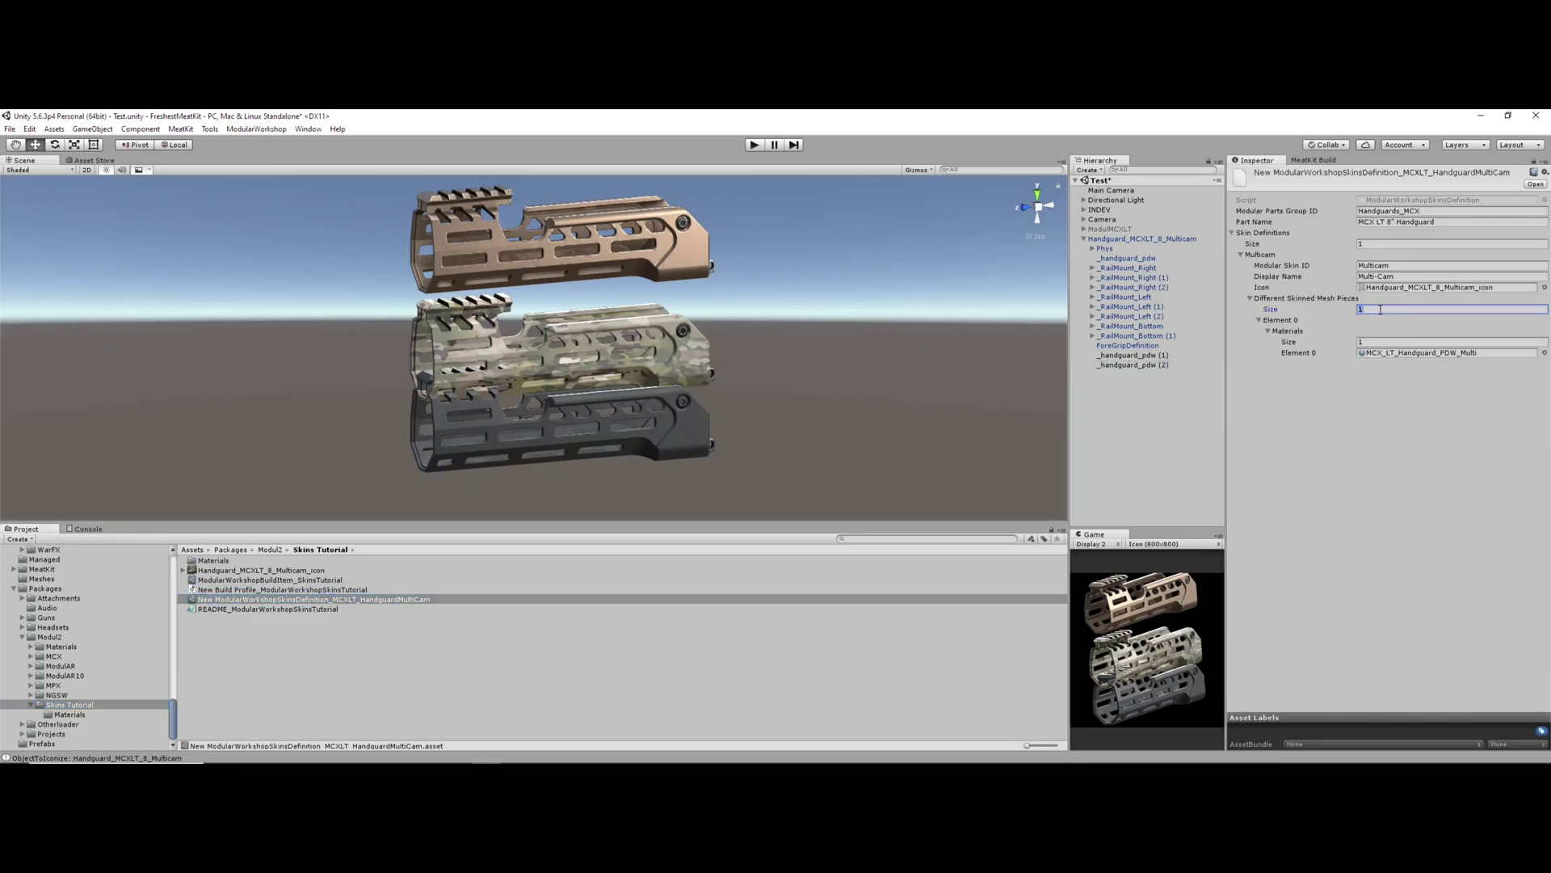
text(3)
key(Return)
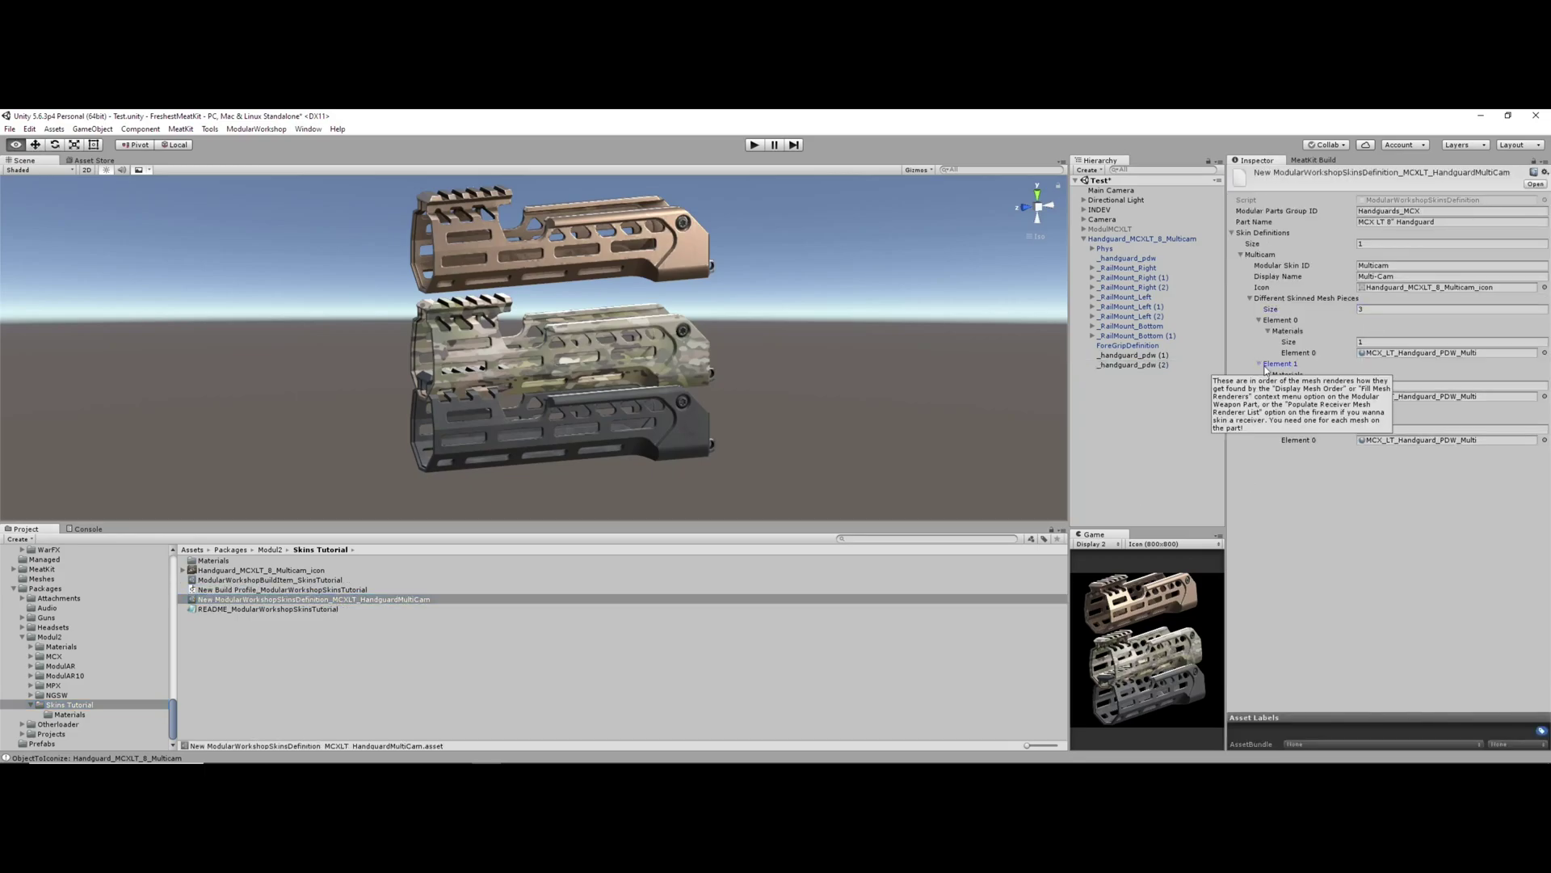
click(1544, 395)
text(pdw_)
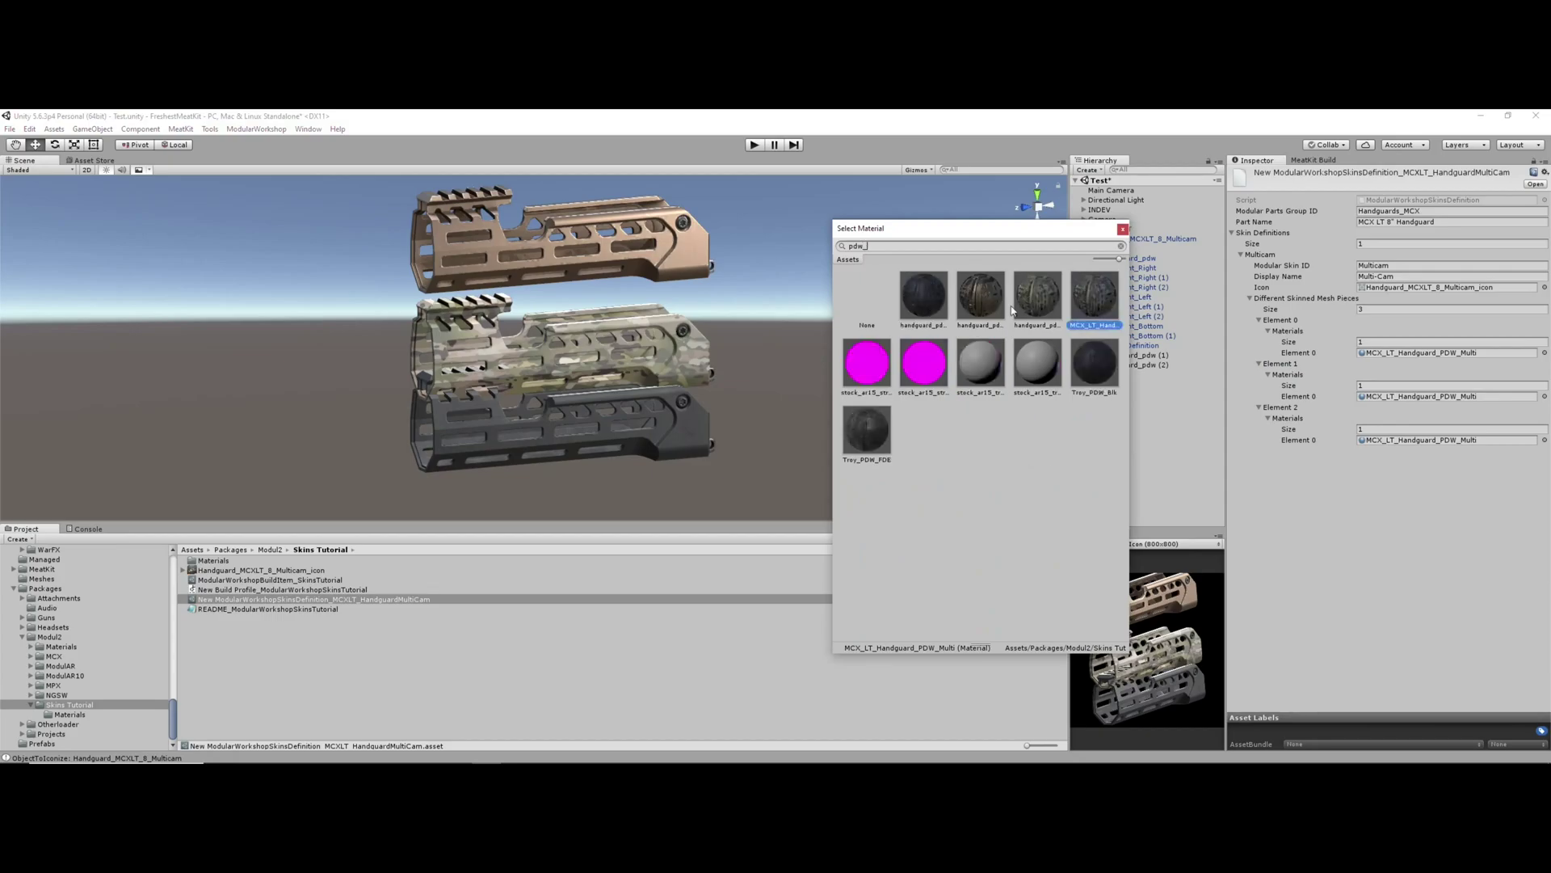
click(919, 306)
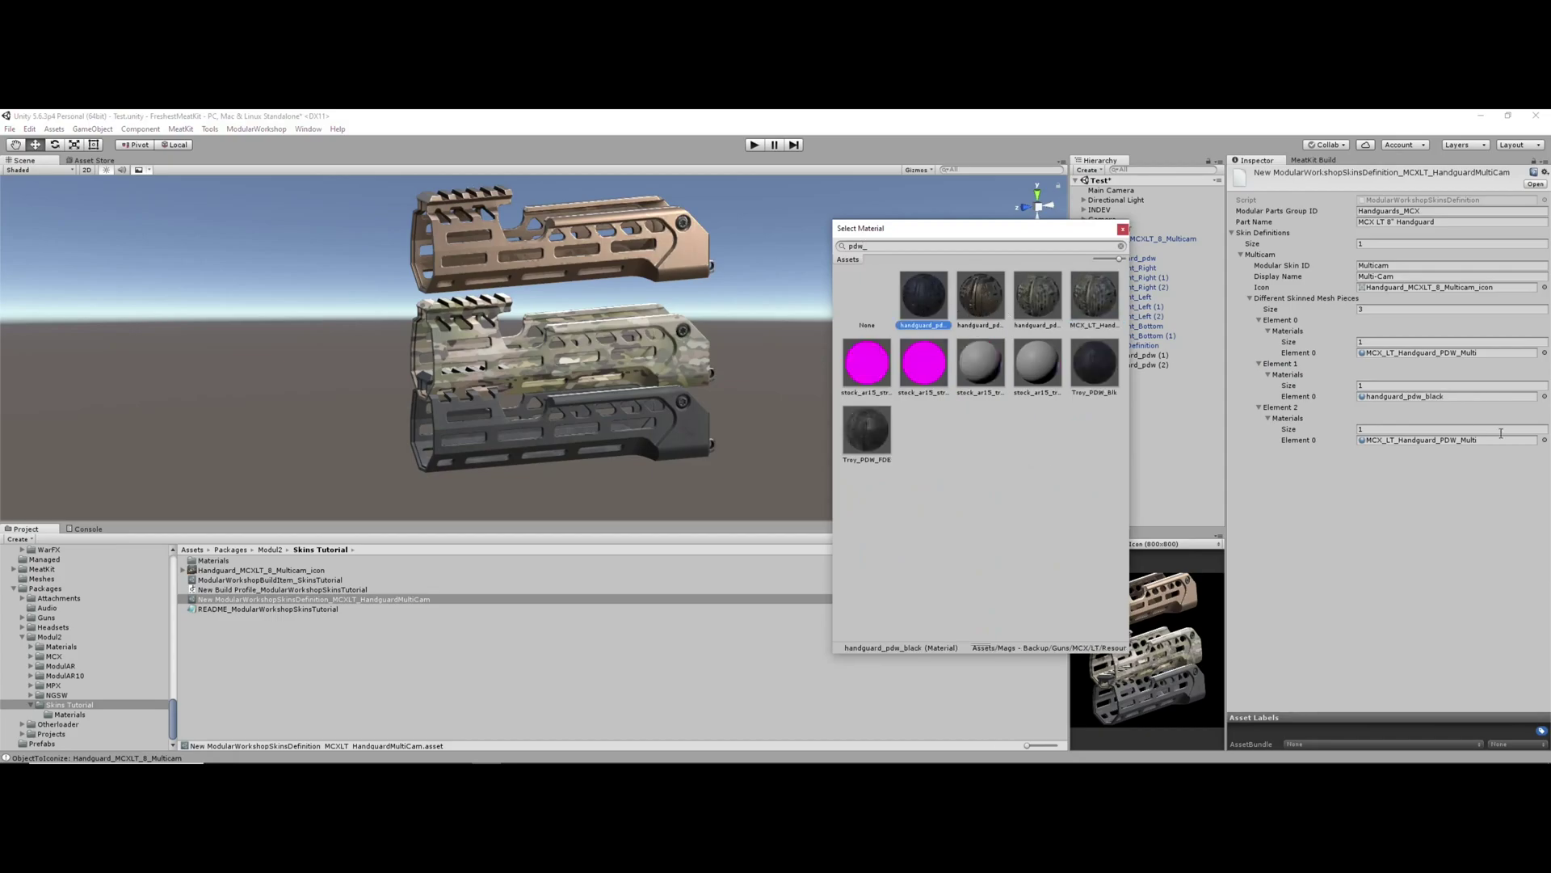
click(1543, 440)
text(pdw_c)
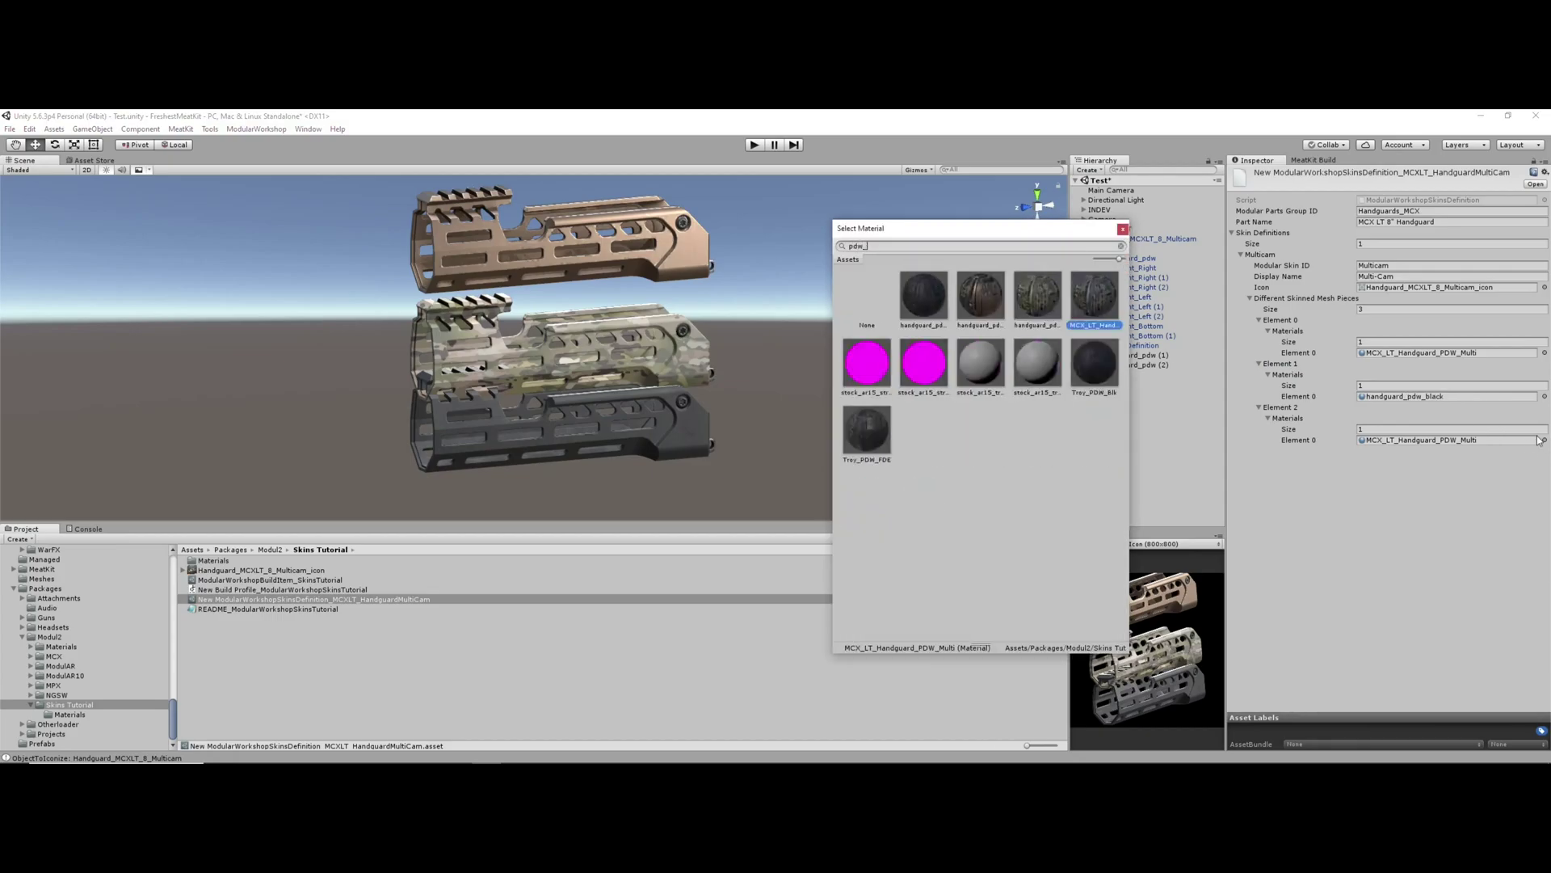
click(905, 302)
click(1123, 228)
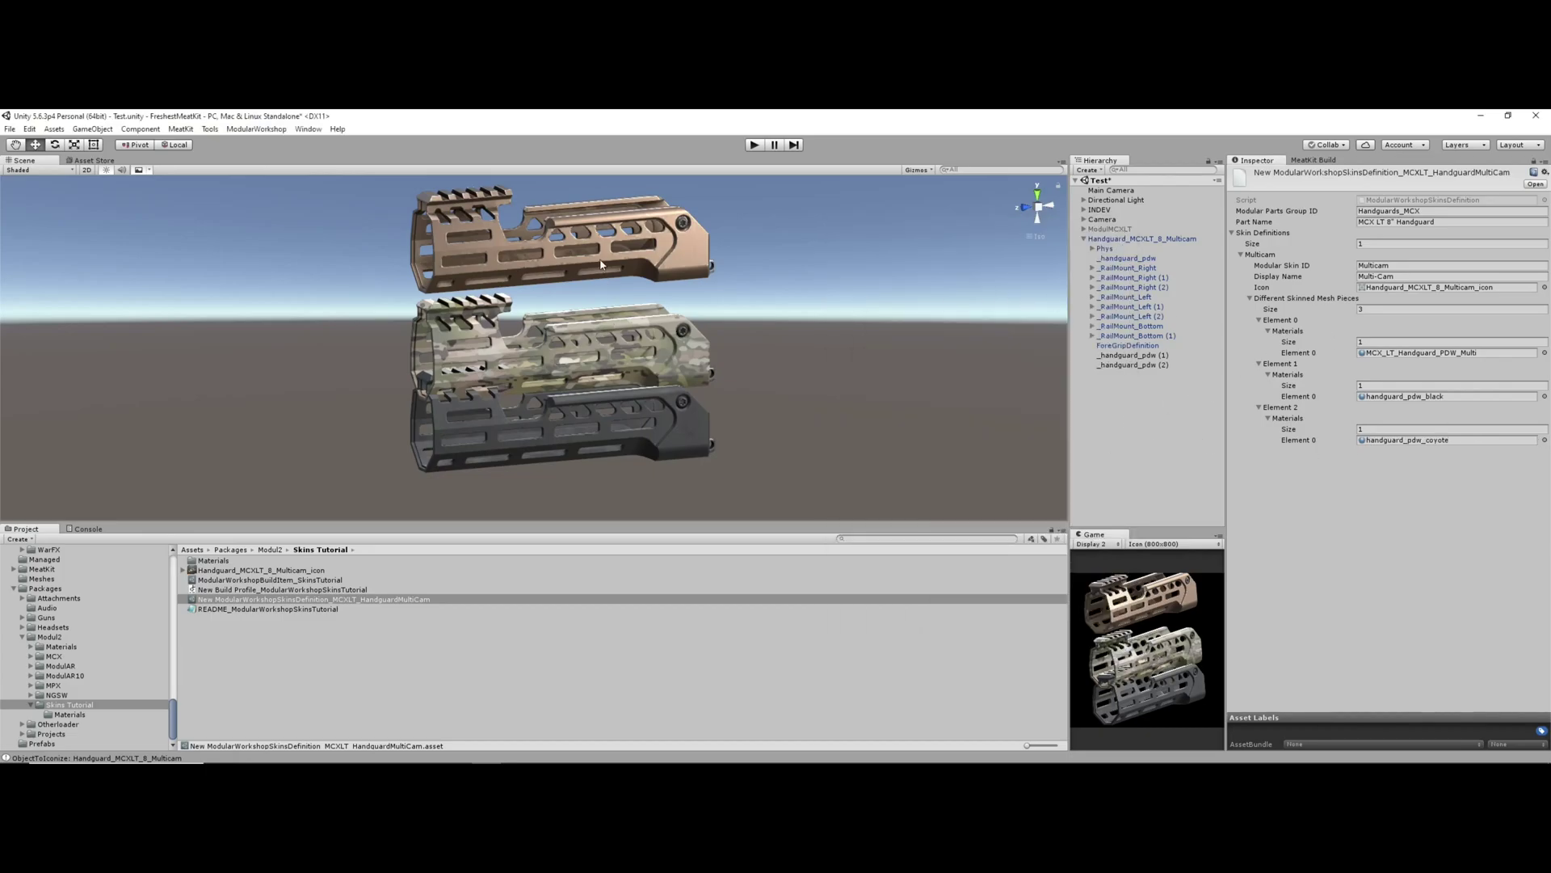
alt+drag(600, 261, 748, 375)
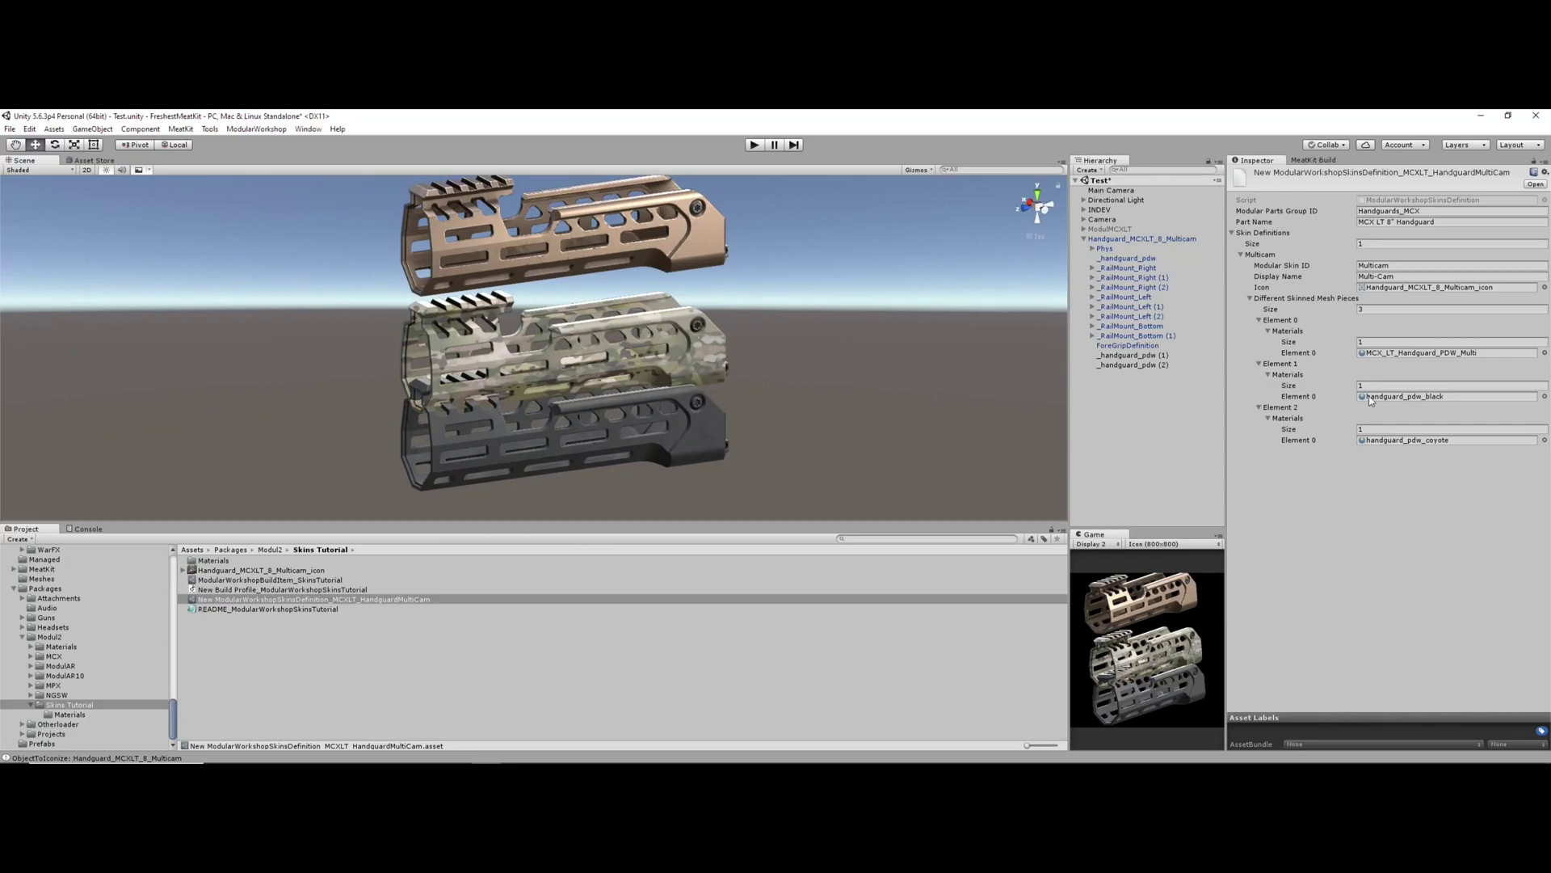
Delete the two extra skinned mesh pieces and select both extra handguard copies in the Hierarchy
right_click(1283, 367)
click(1327, 385)
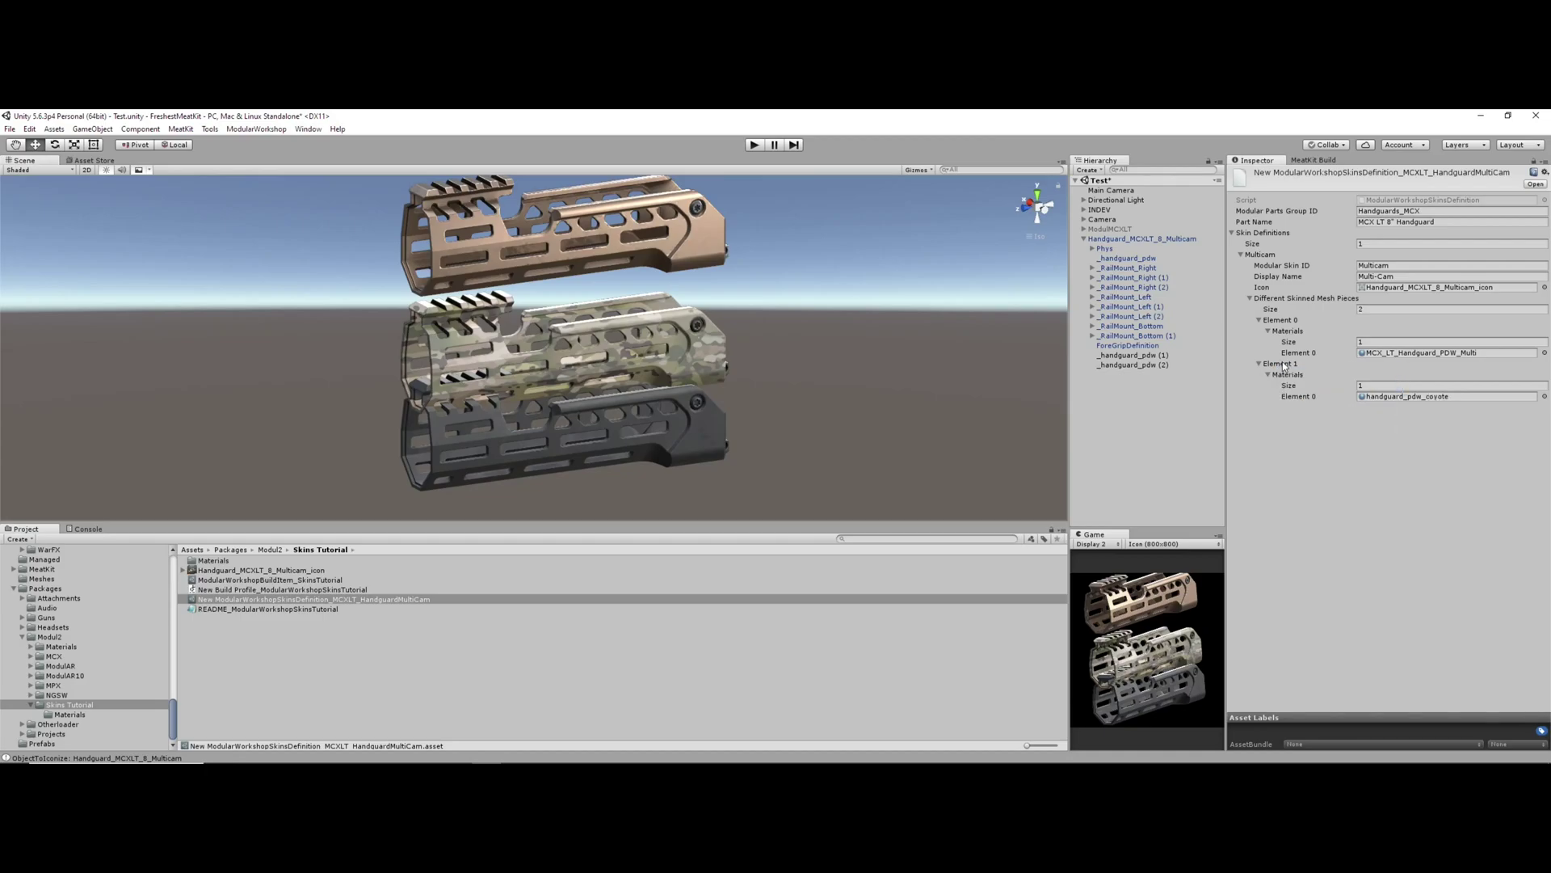
right_click(1285, 364)
click(1327, 385)
click(1126, 356)
shift+click(1125, 365)
Delete the extra handguard copies, then inspect the Multicam handguard, its skins definition and build item
key(Delete)
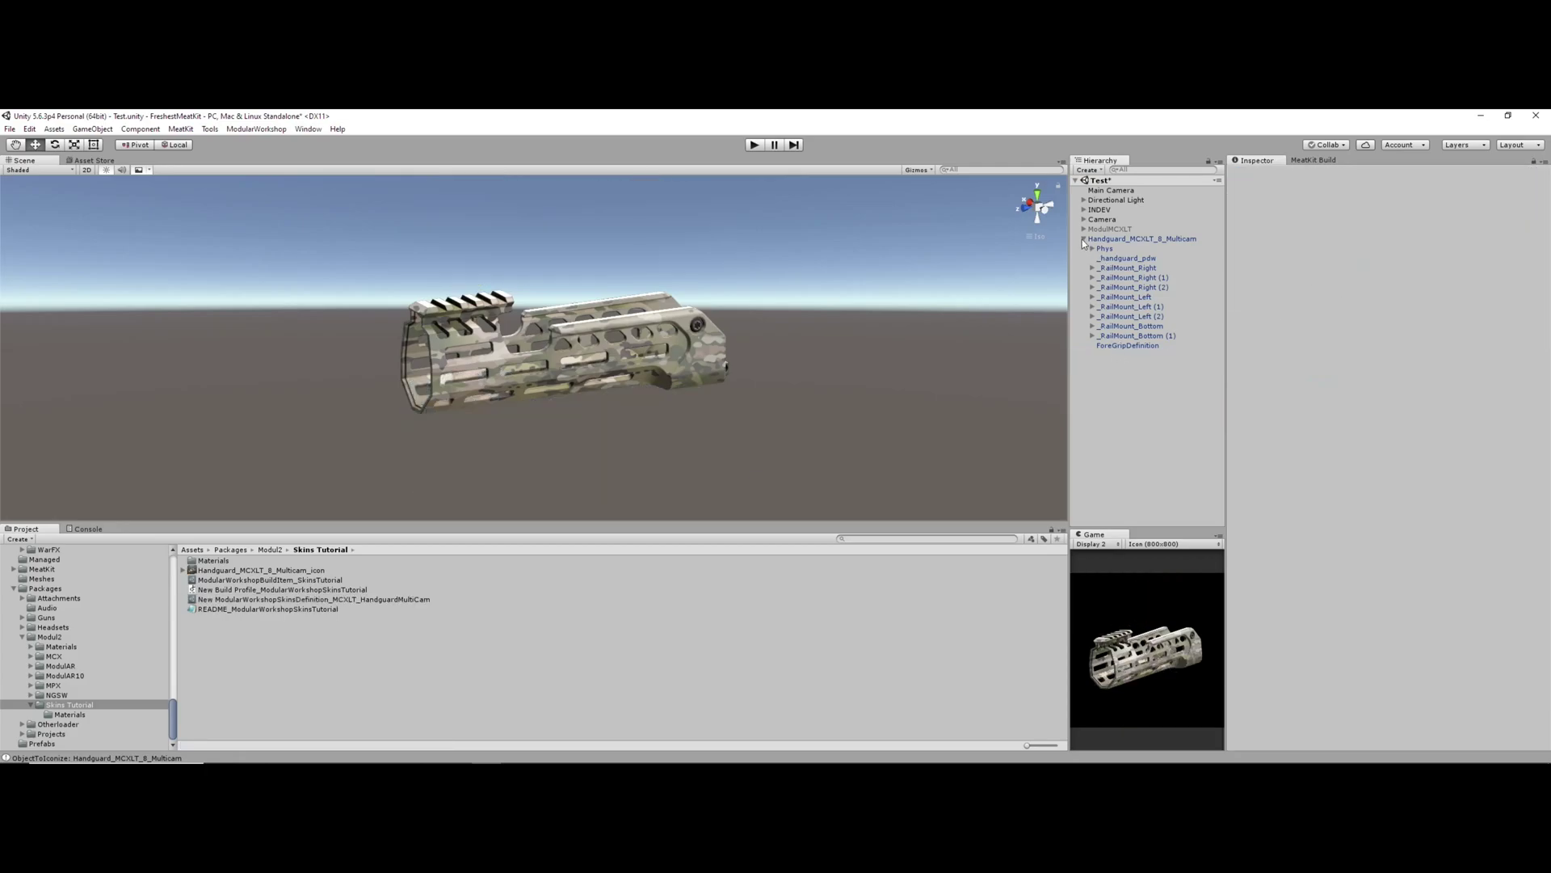
click(1085, 239)
click(1105, 240)
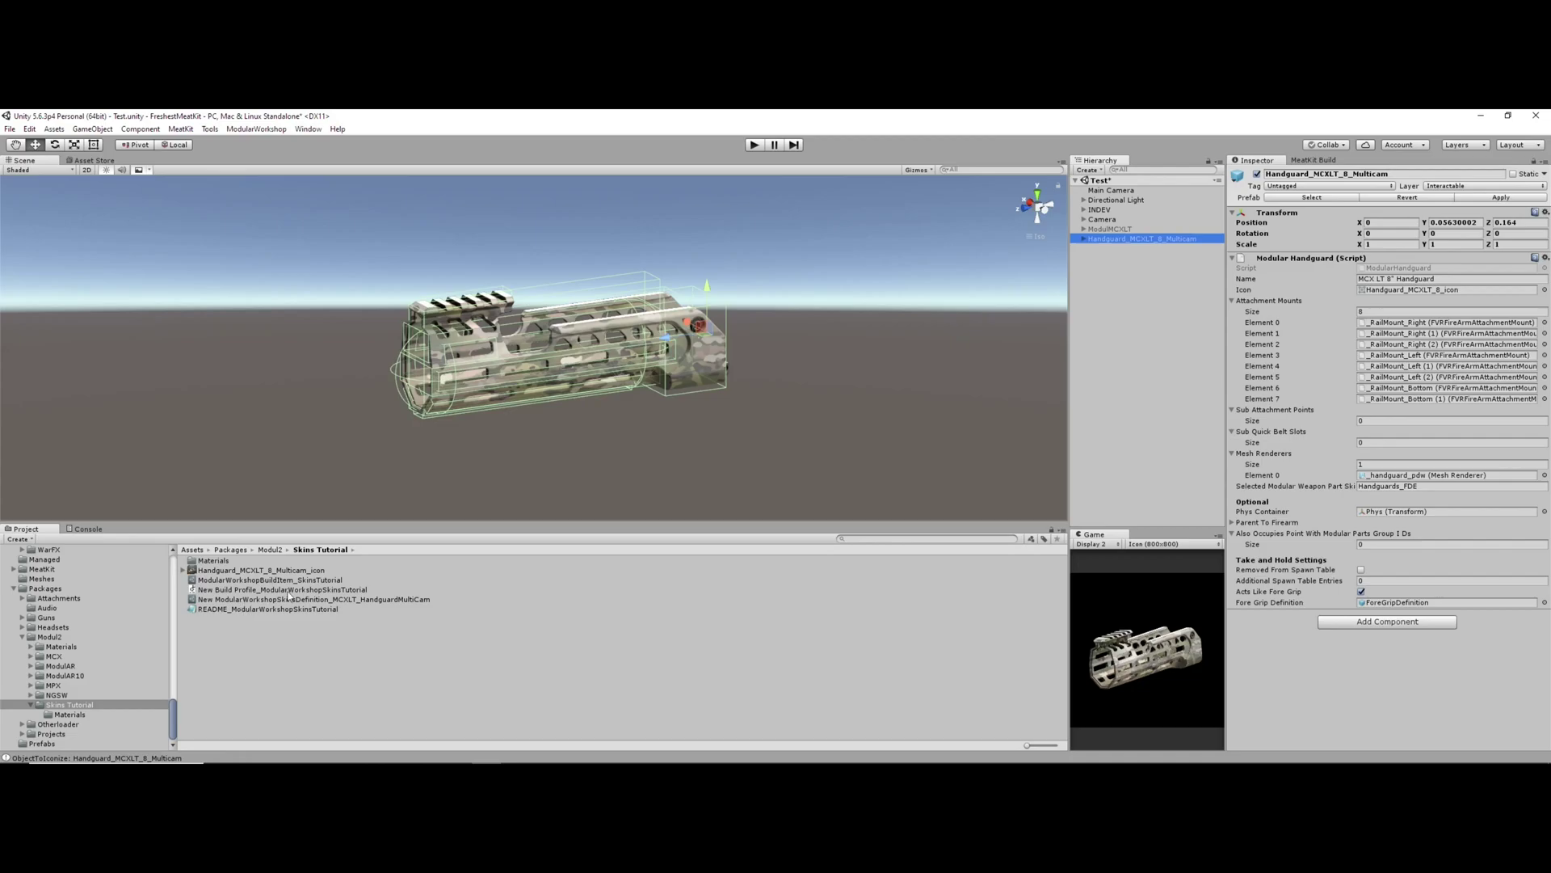
click(377, 599)
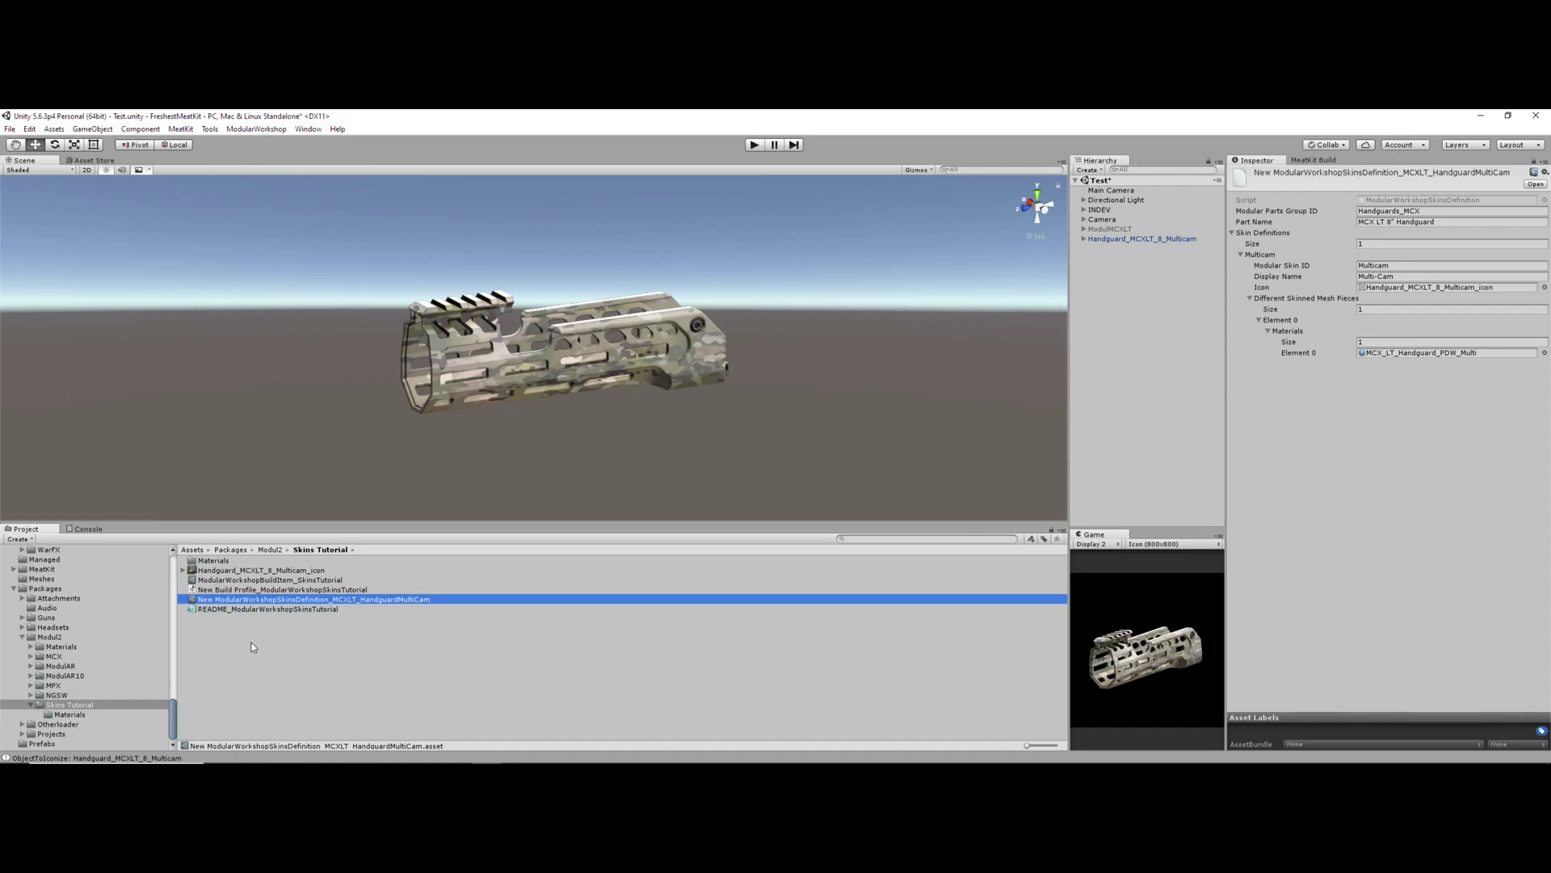
click(257, 580)
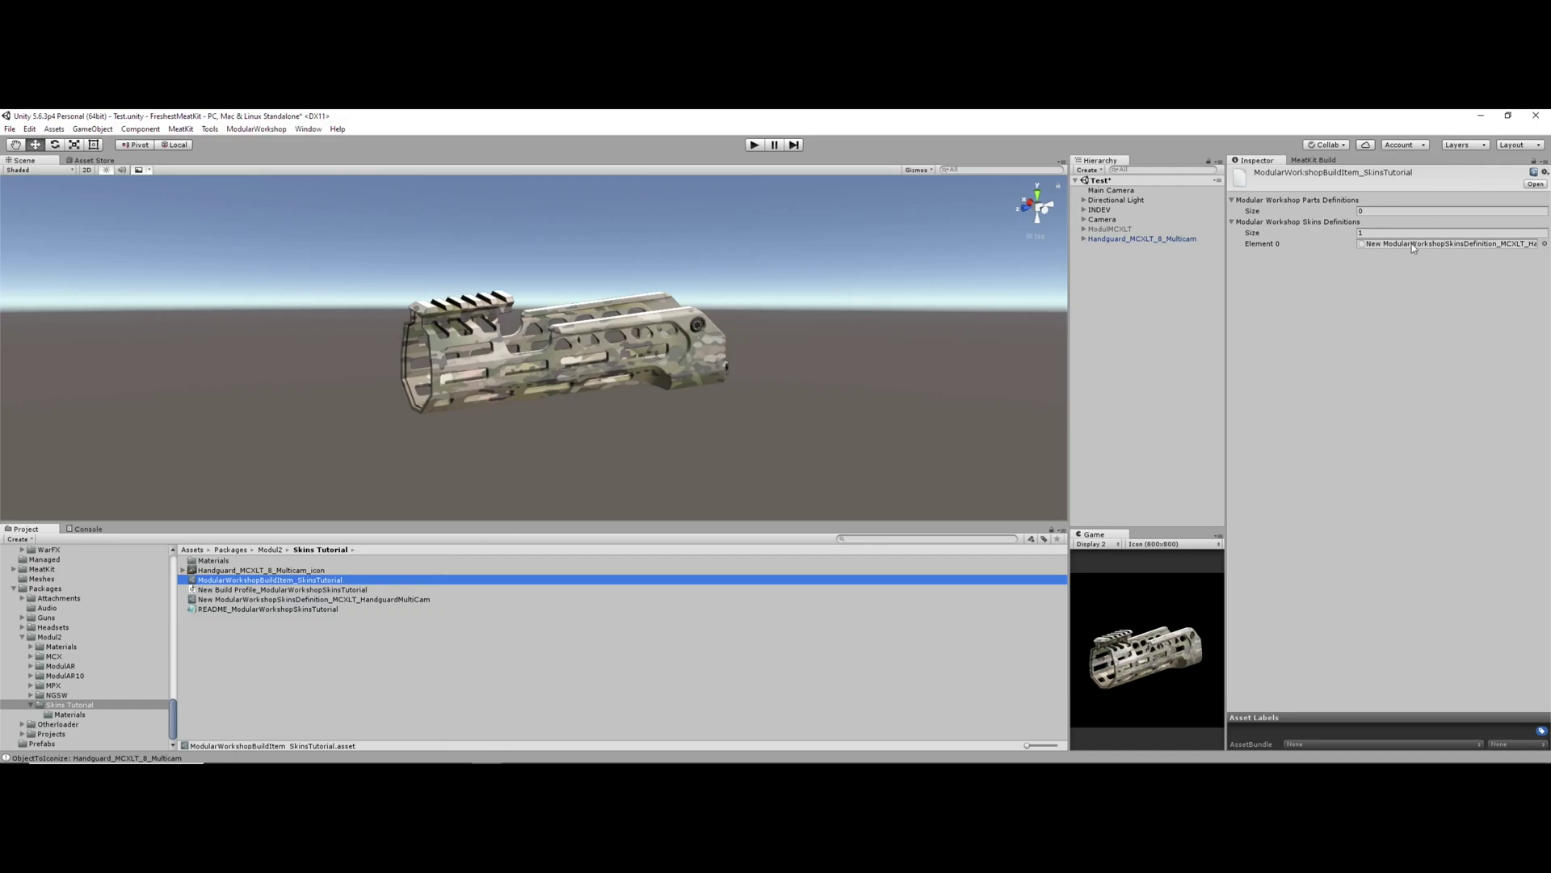
Browse the Skins Tutorial folder's Create menu, then close it without creating anything
right_click(309, 693)
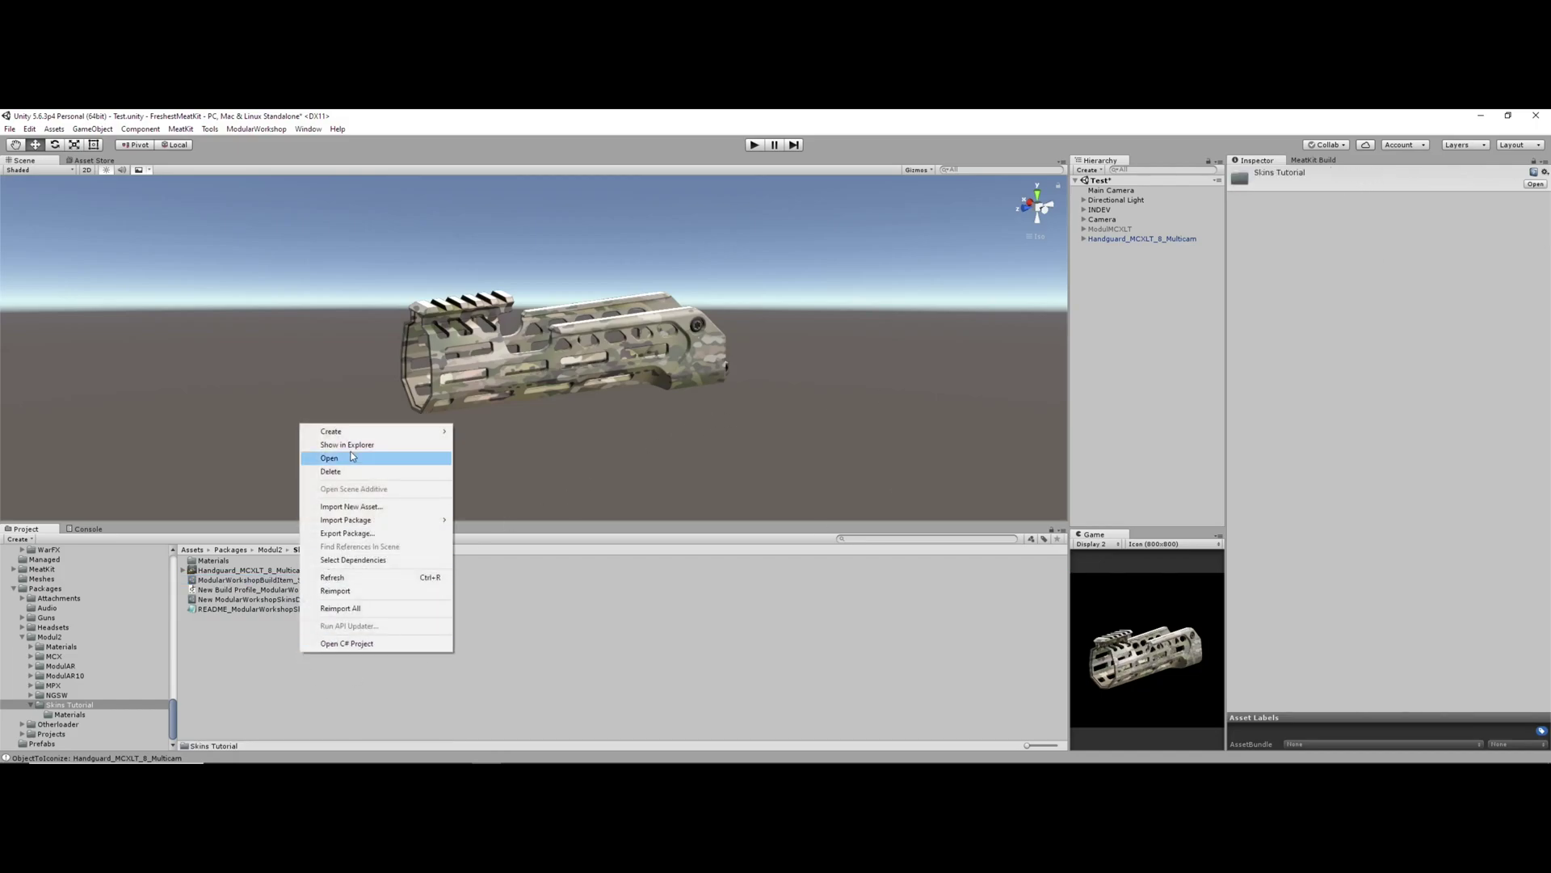
mouse_move(361, 436)
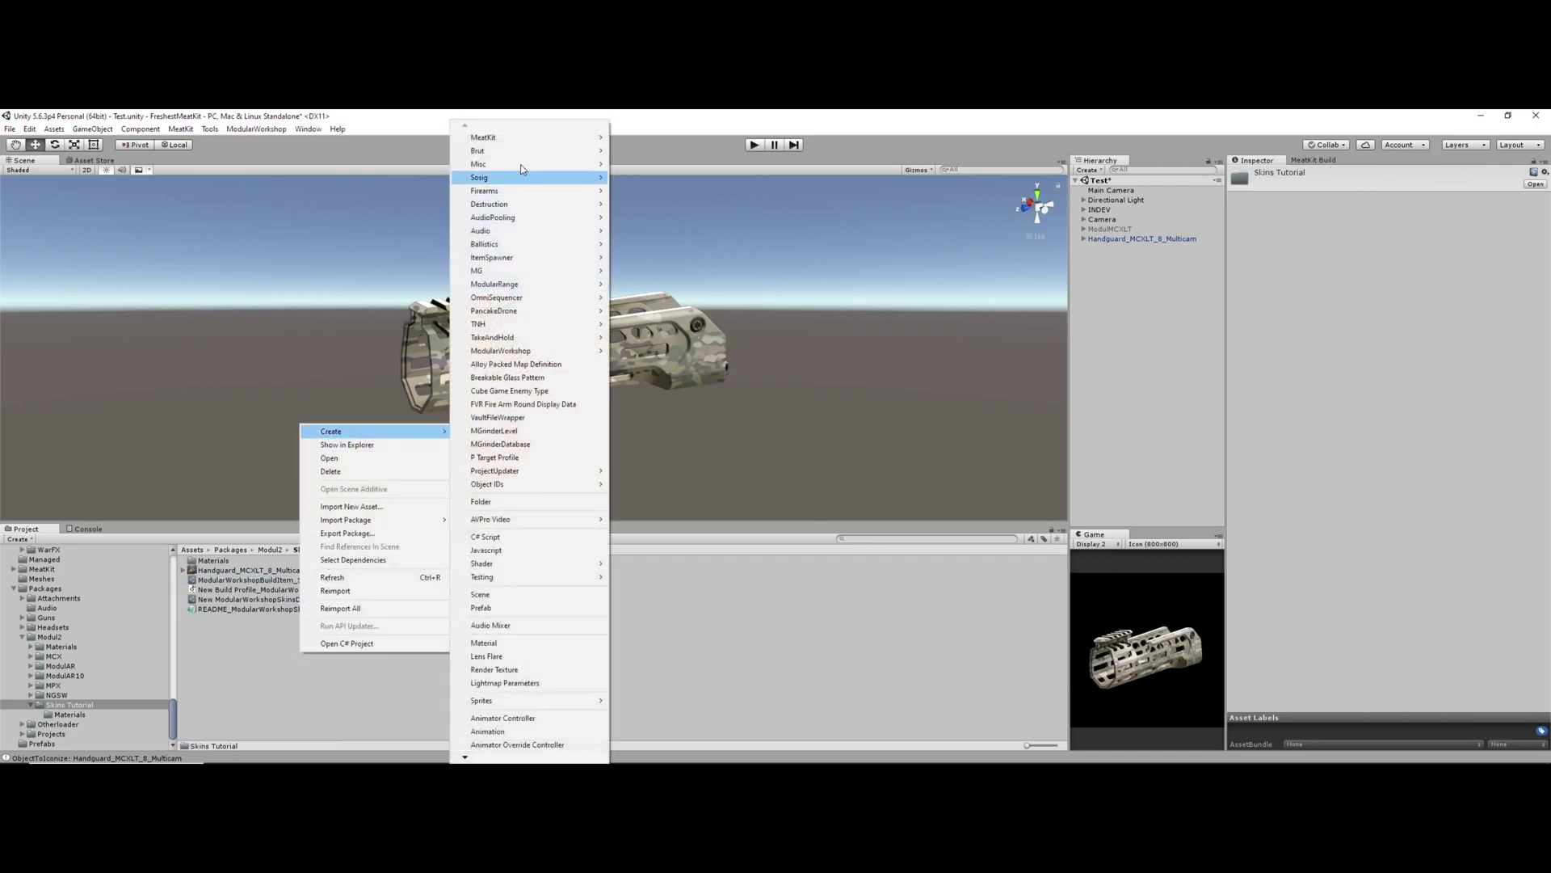
mouse_move(526, 135)
mouse_move(662, 151)
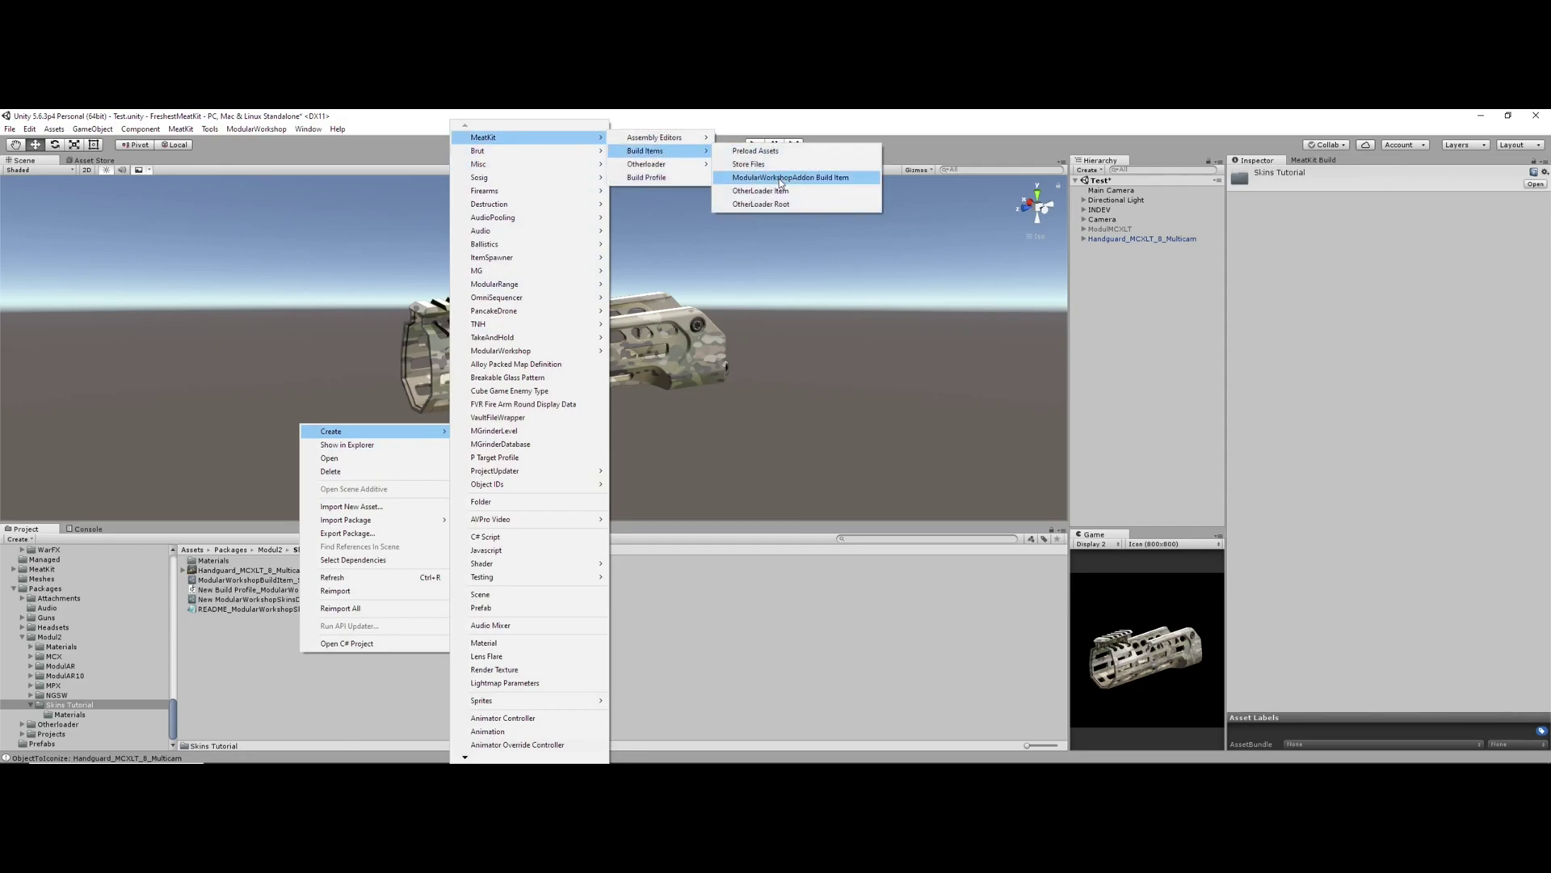
click(310, 701)
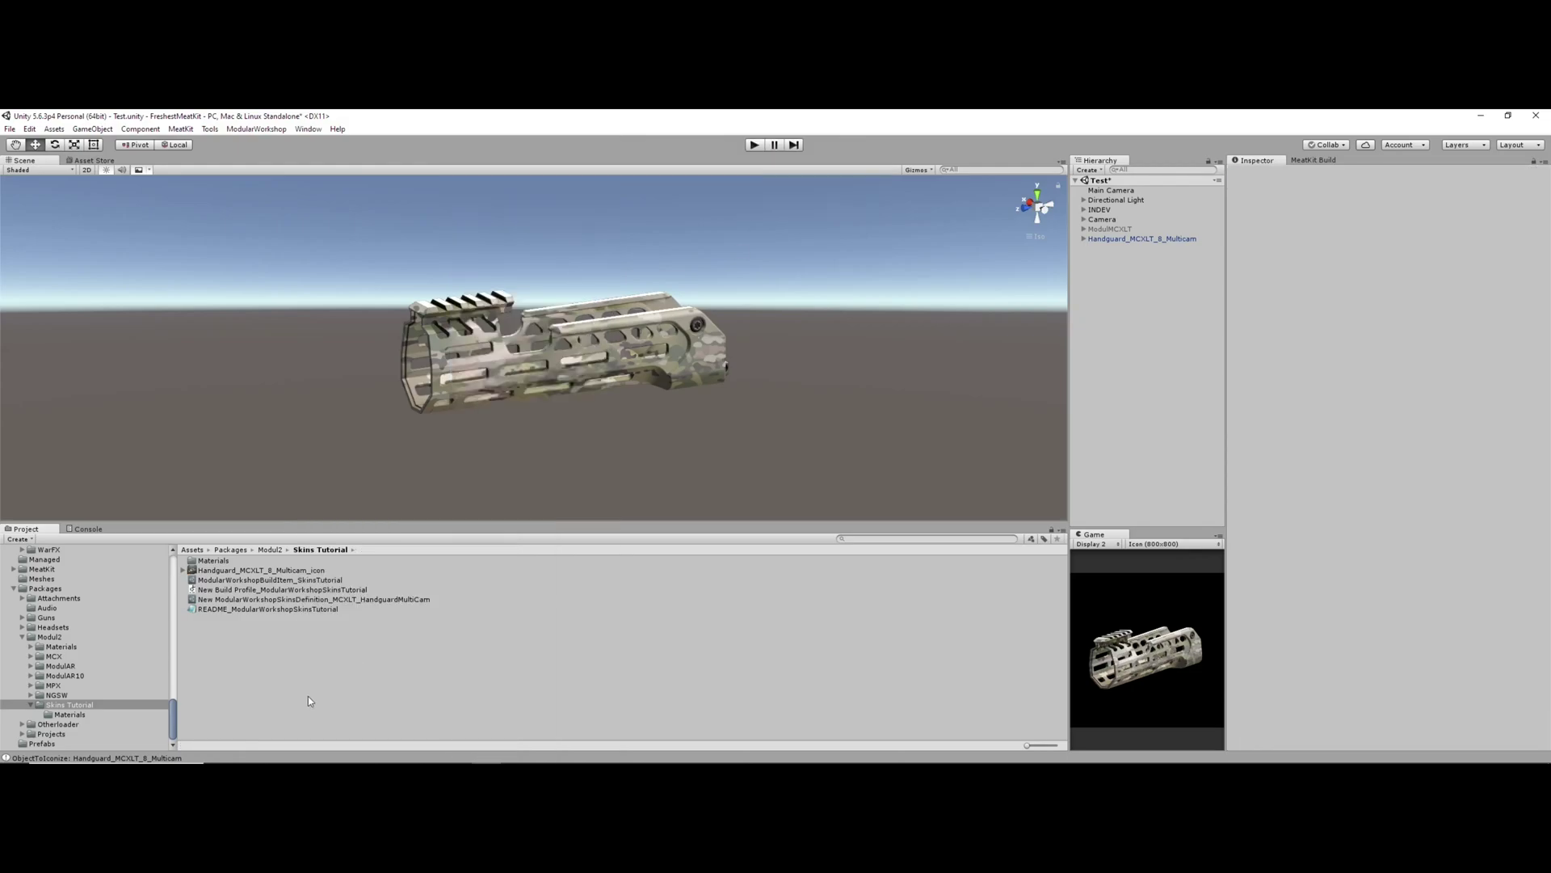
Assign the SkinsDefinition asset to Element 0 of ModularWorkshopBuildItem_SkinsTutorial's skins definitions
click(244, 579)
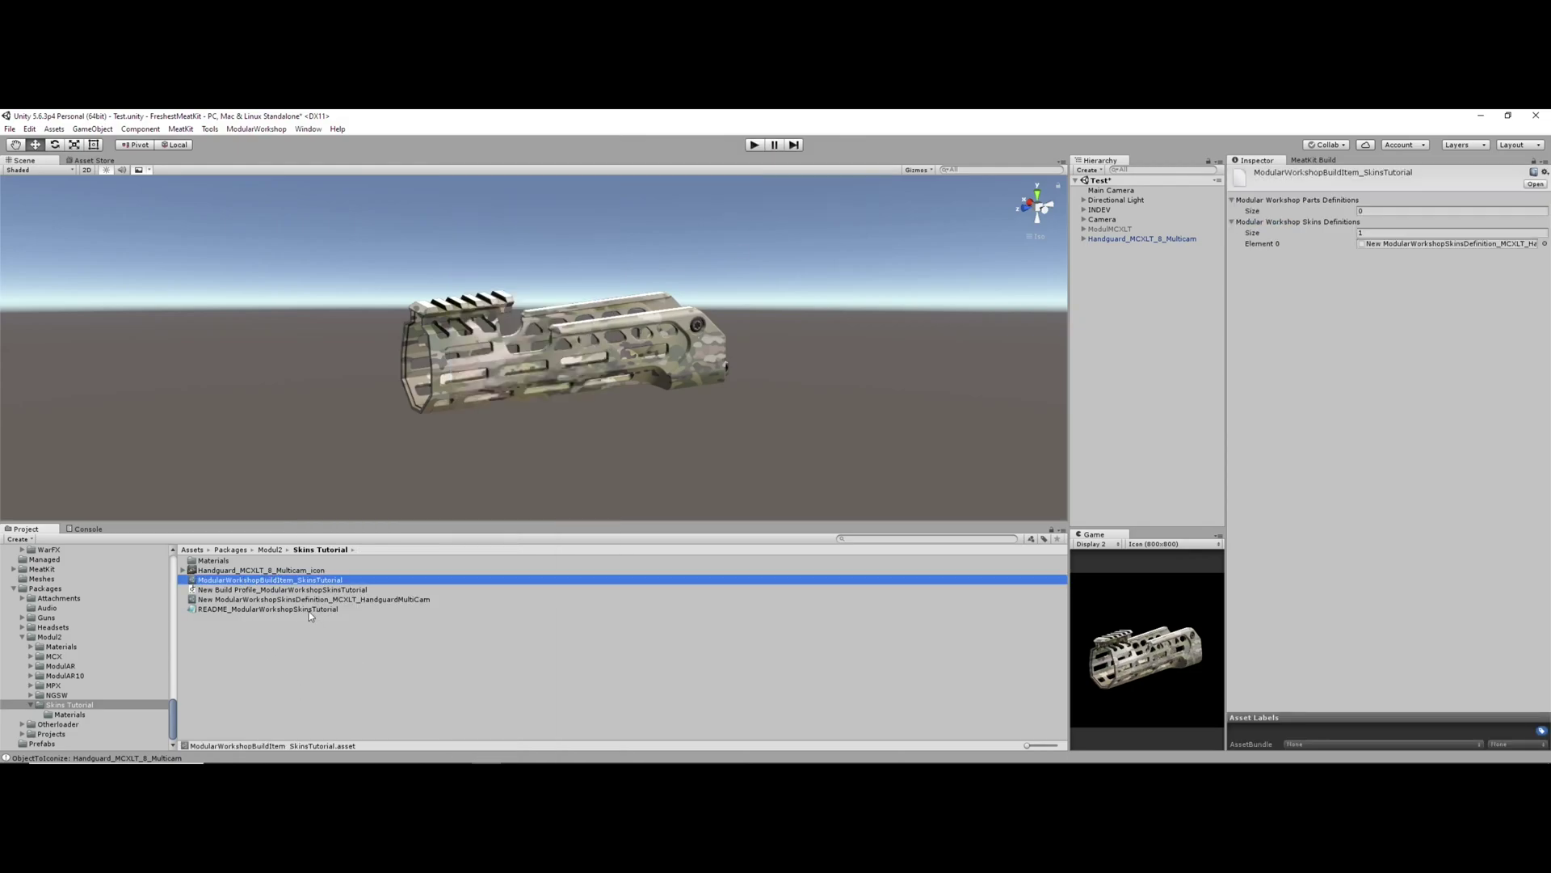
drag(306, 600, 1409, 242)
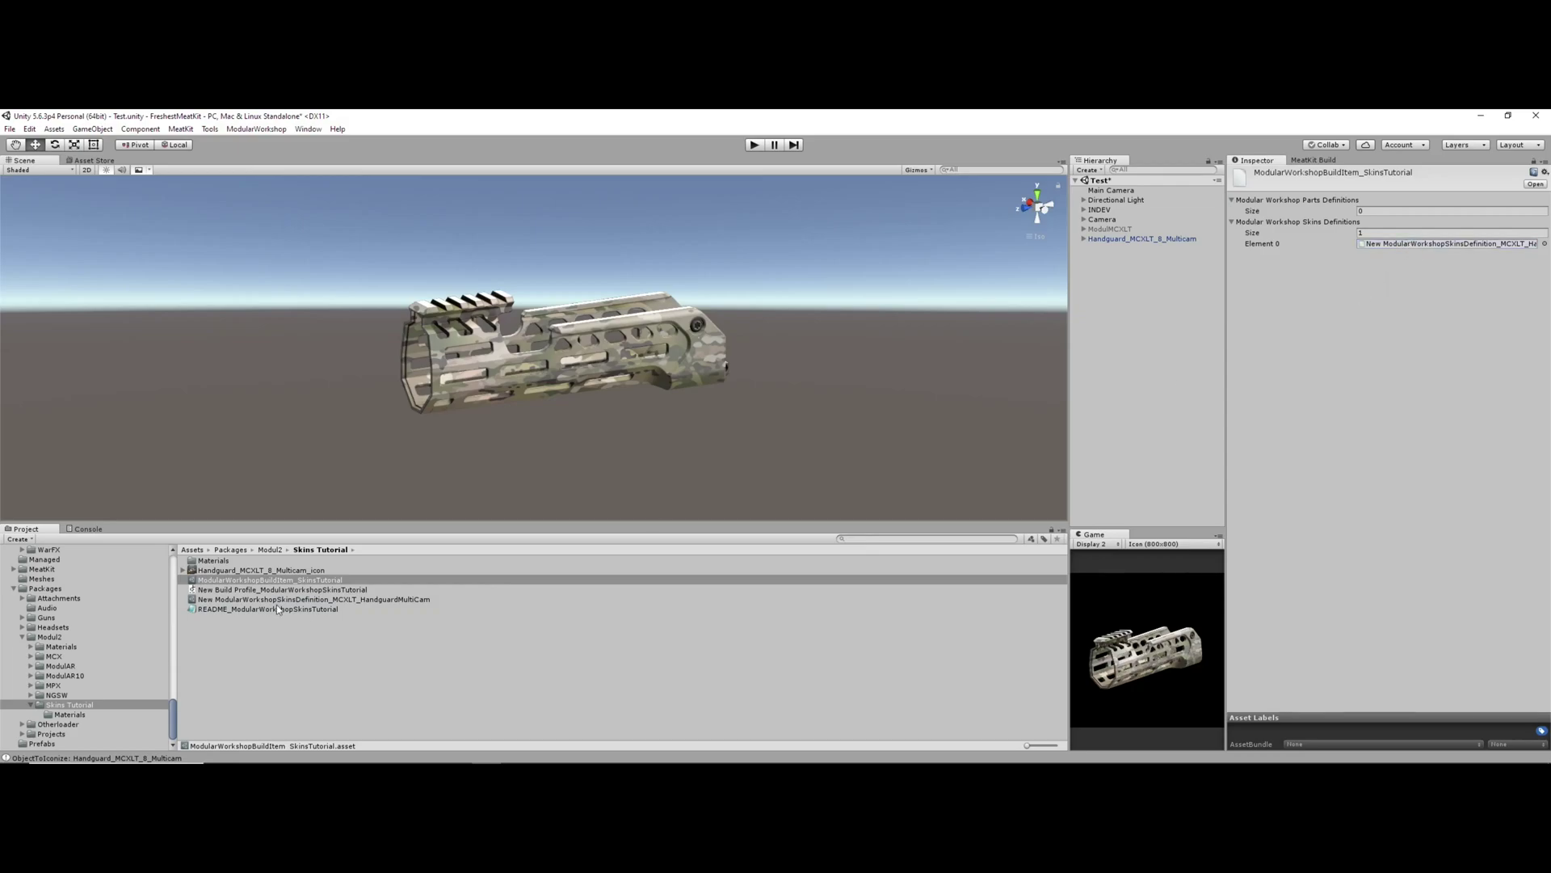
click(260, 645)
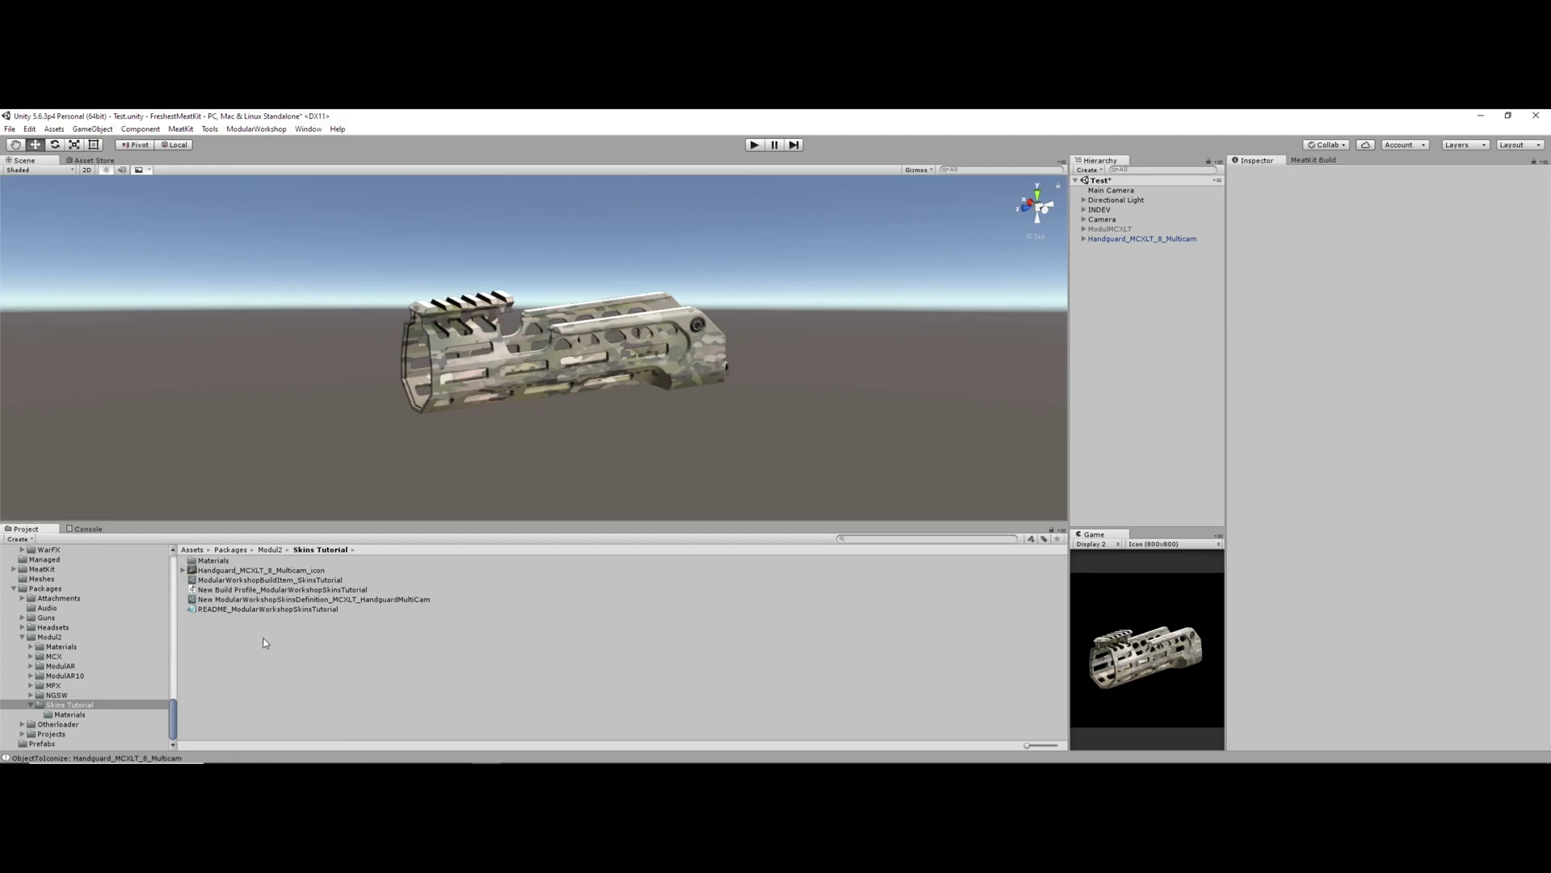
Create a trial ModularWorkshopPartsDefinition and look over its Modular Parts Group ID and Display Name fields
right_click(266, 638)
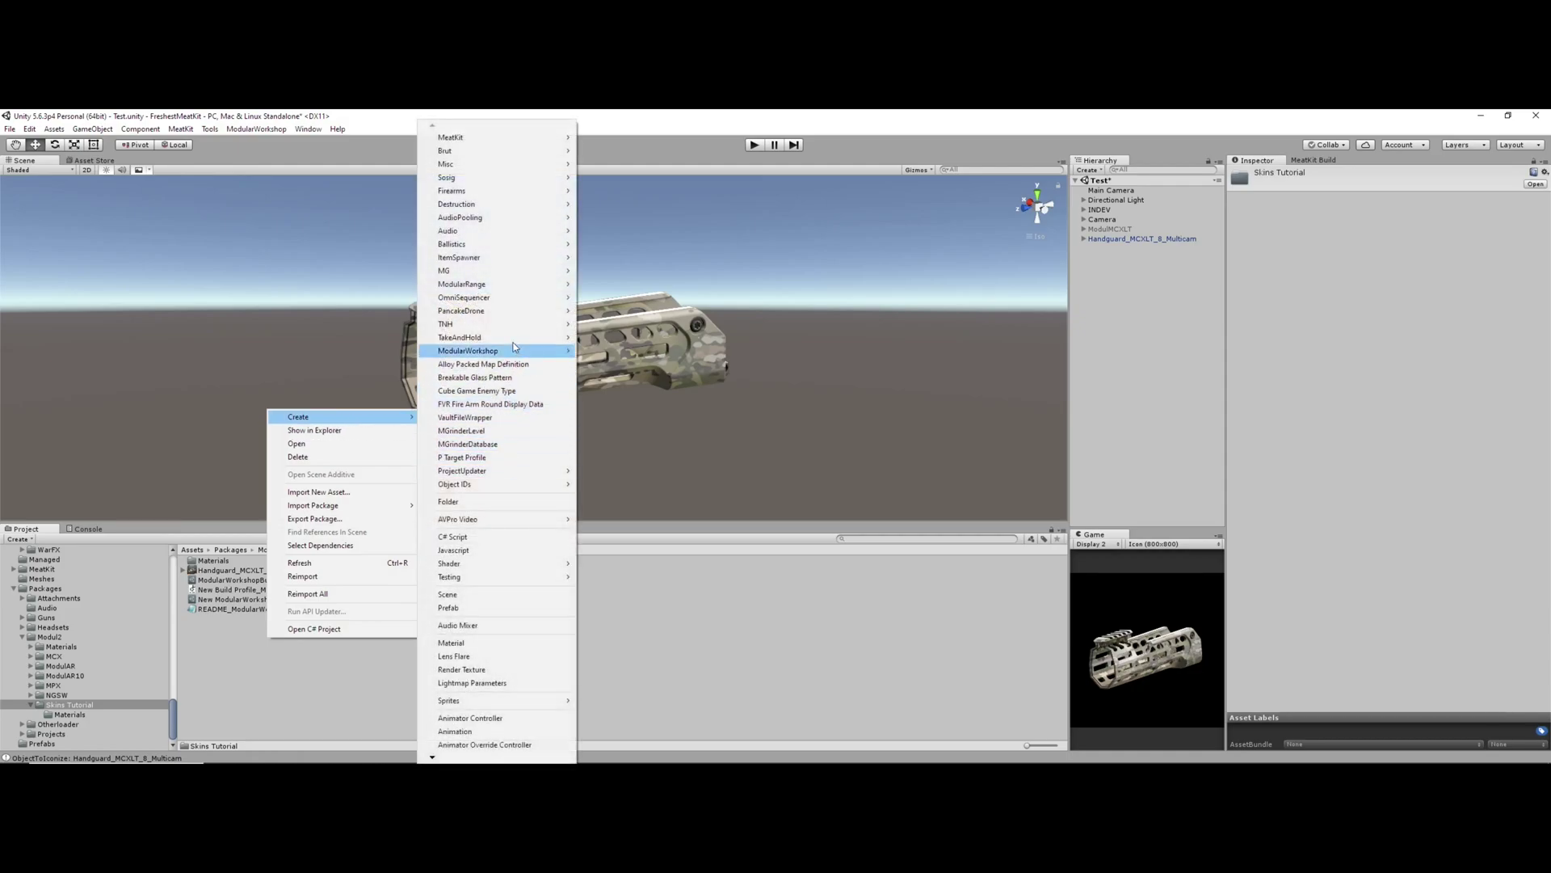
mouse_move(518, 352)
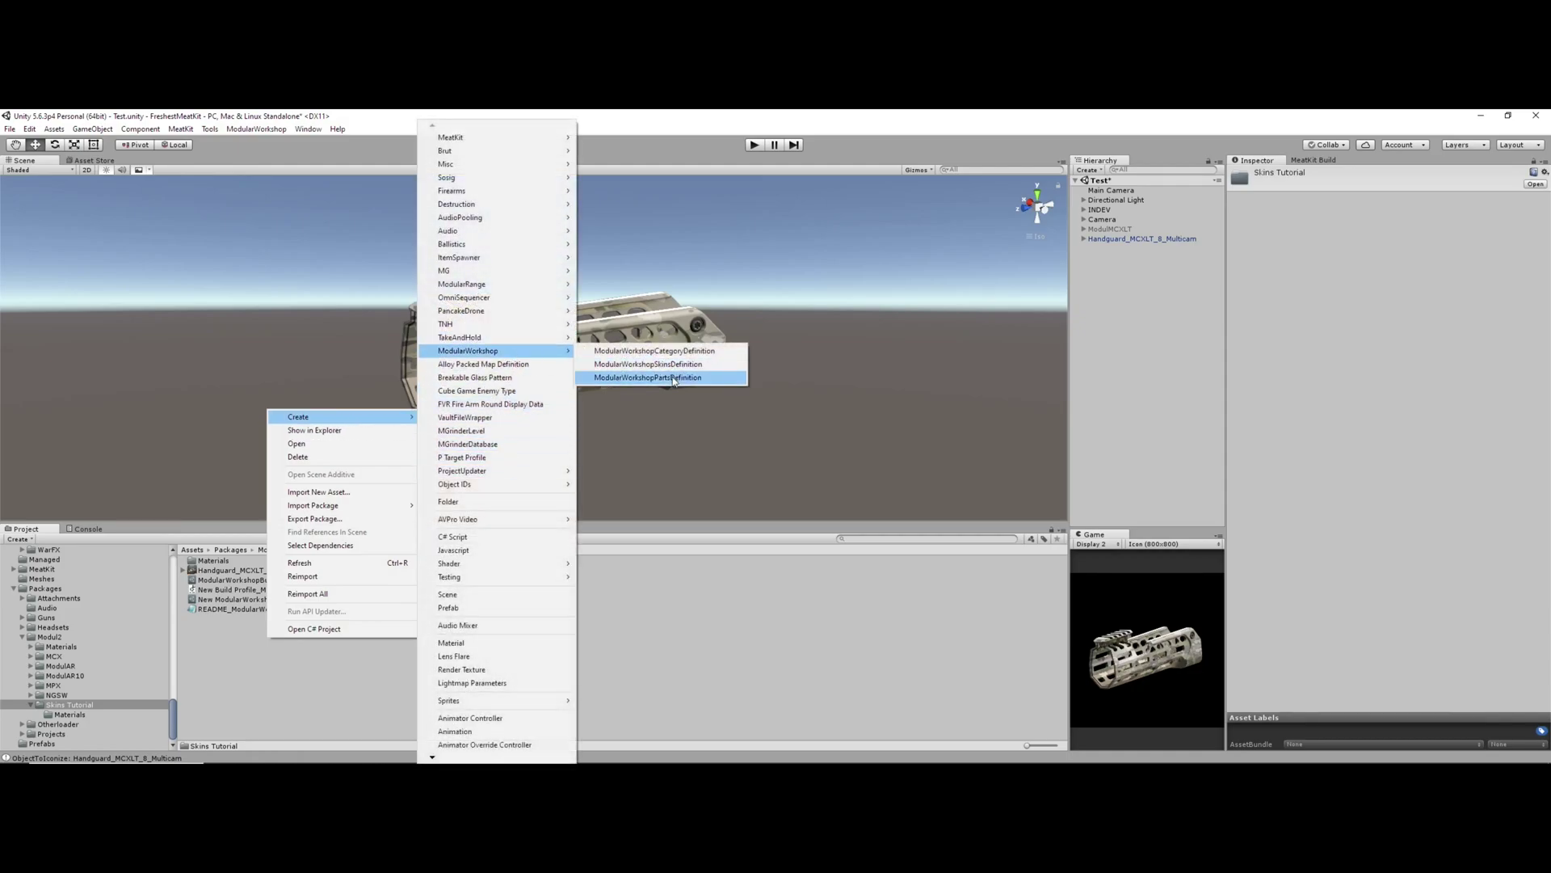
click(674, 378)
key(Return)
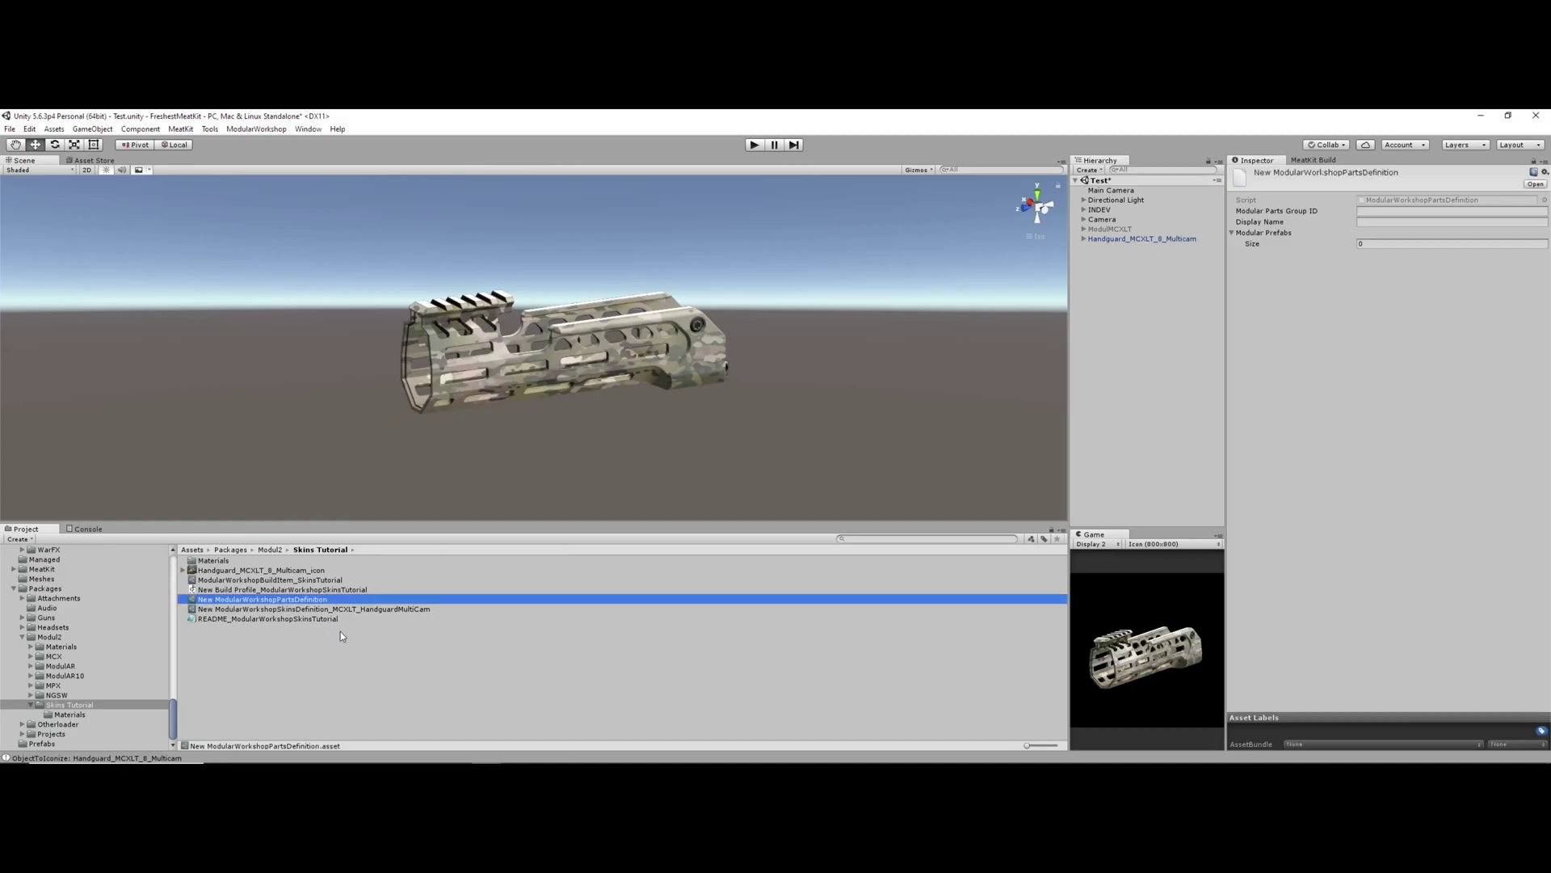
click(1121, 238)
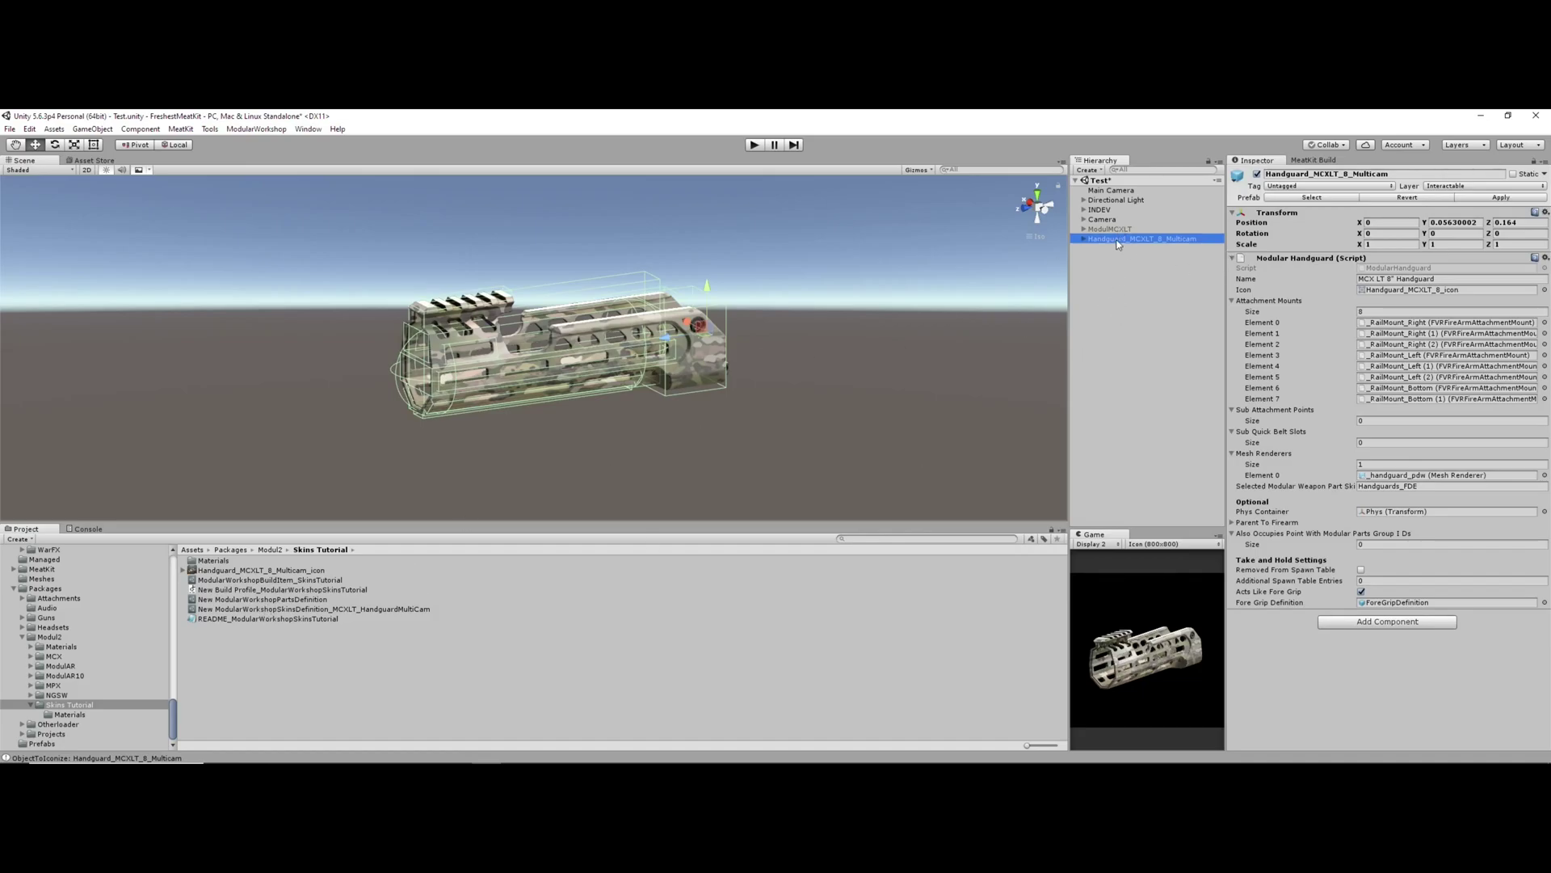
click(266, 599)
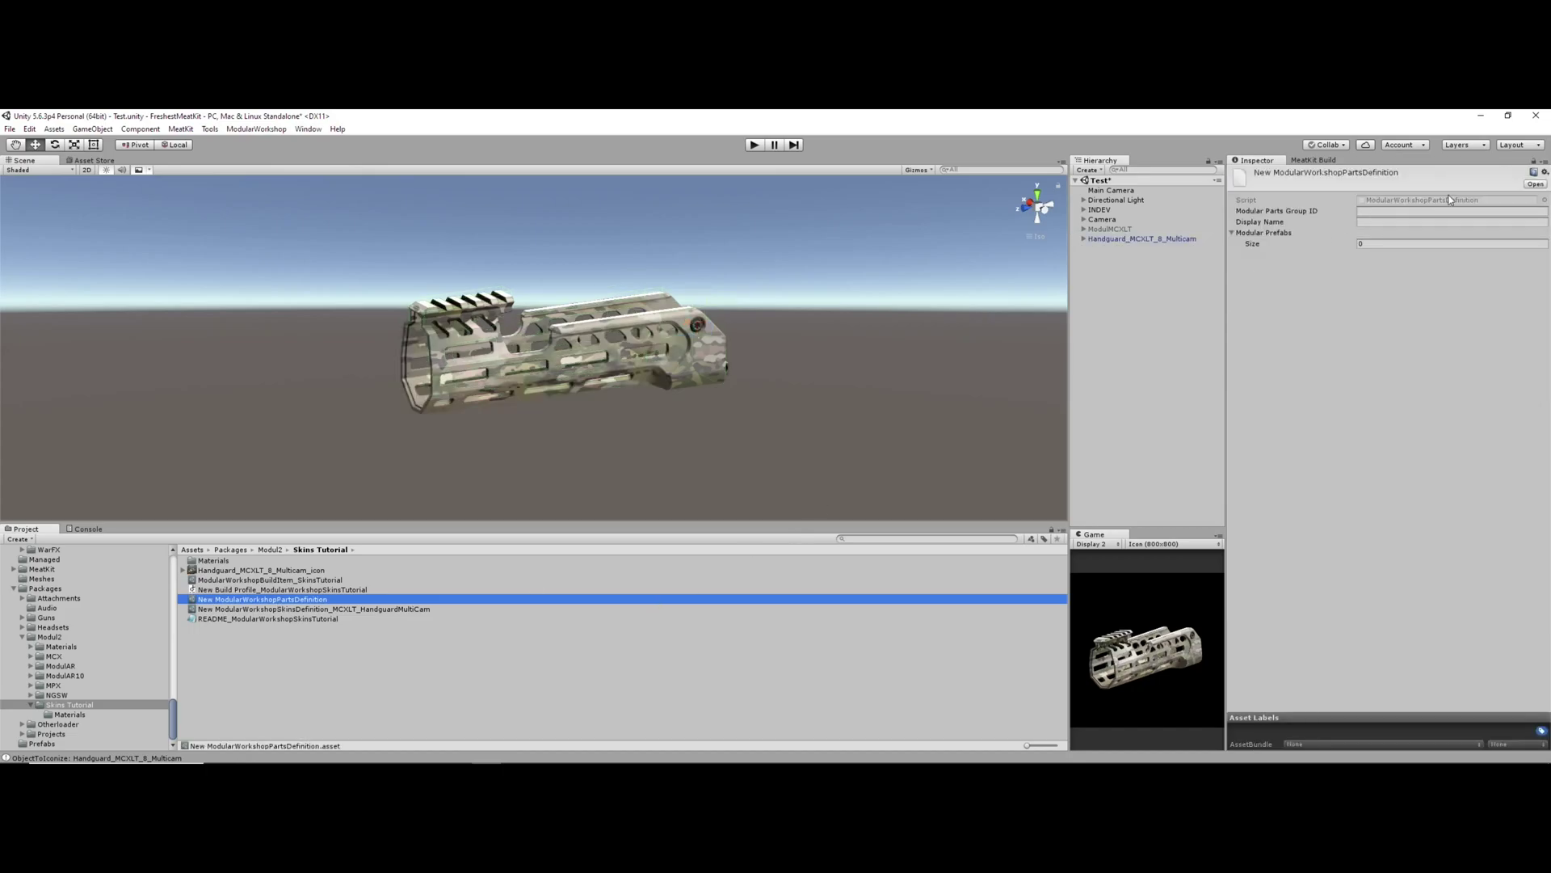
click(1378, 211)
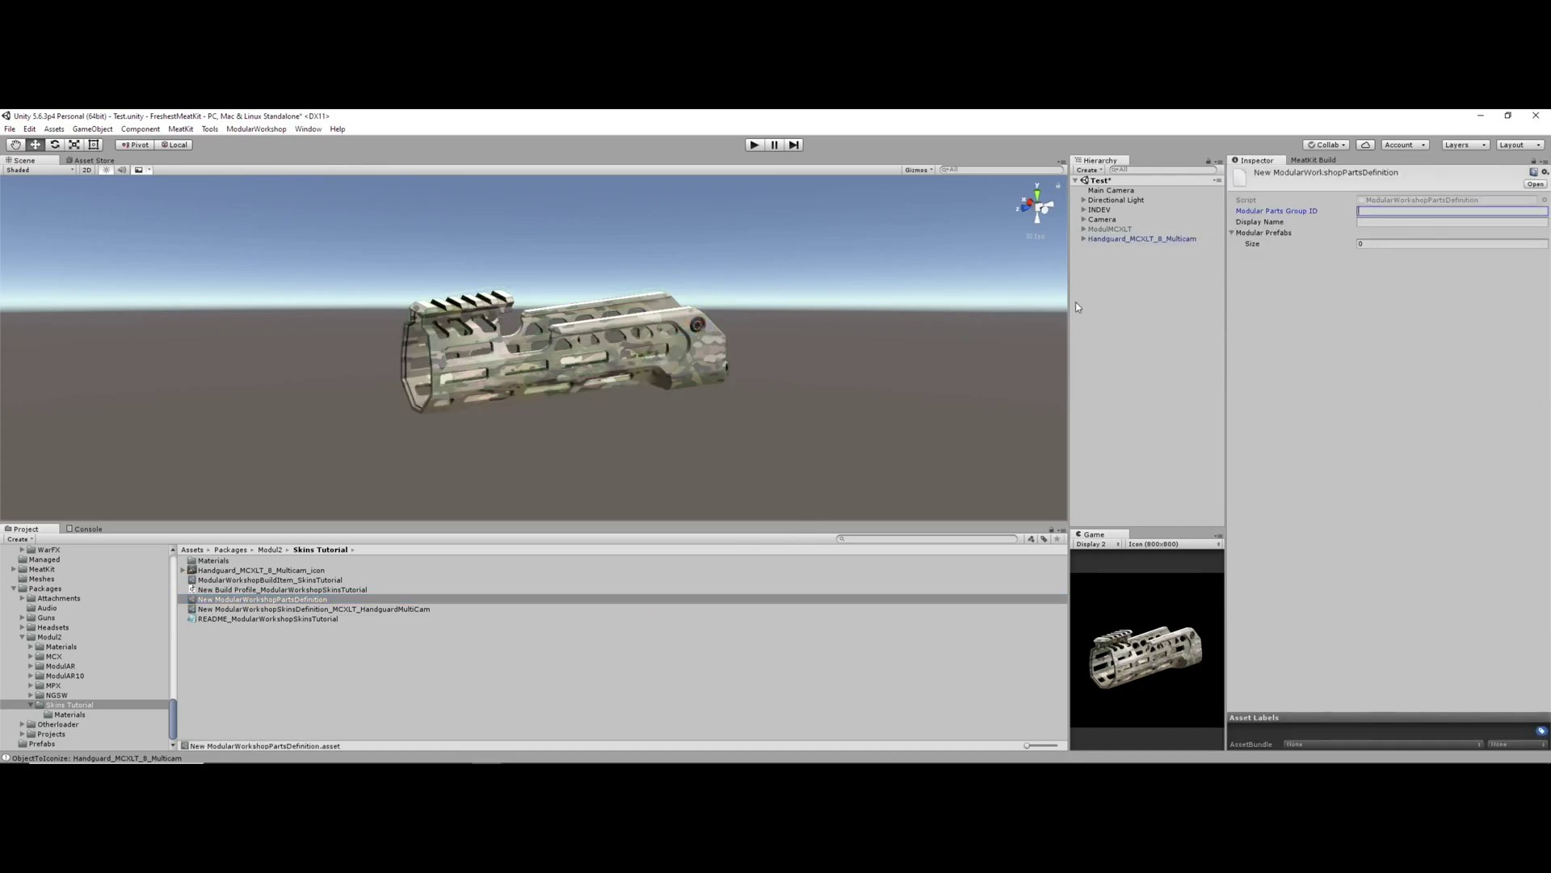
click(1381, 220)
Delete the trial parts definition and bring up the New Build Profile's Thunderstore settings
click(306, 600)
key(Delete)
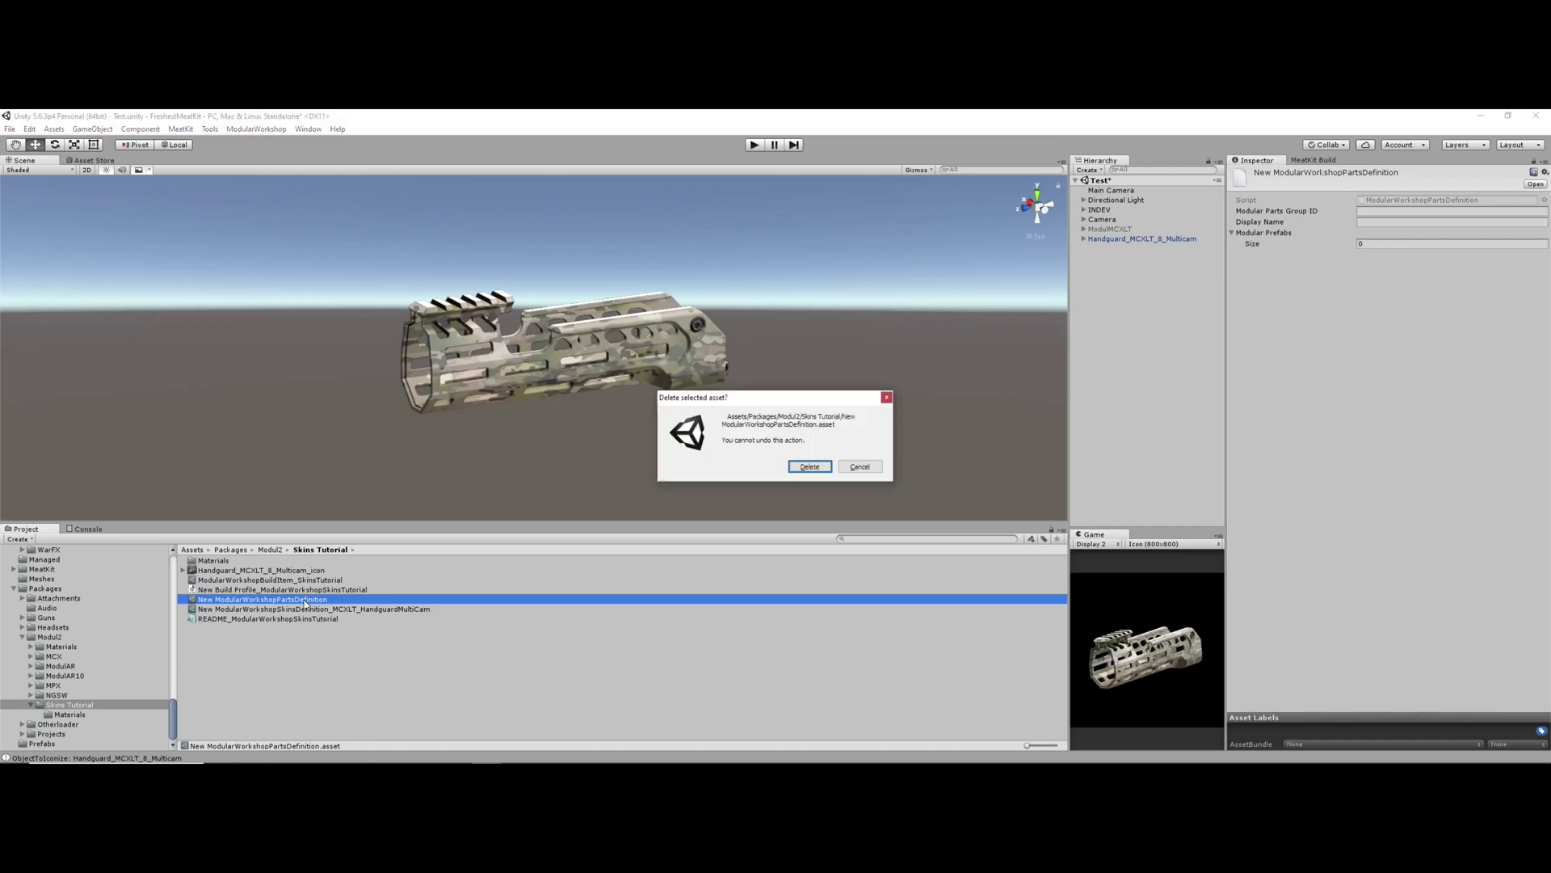
key(Return)
click(302, 580)
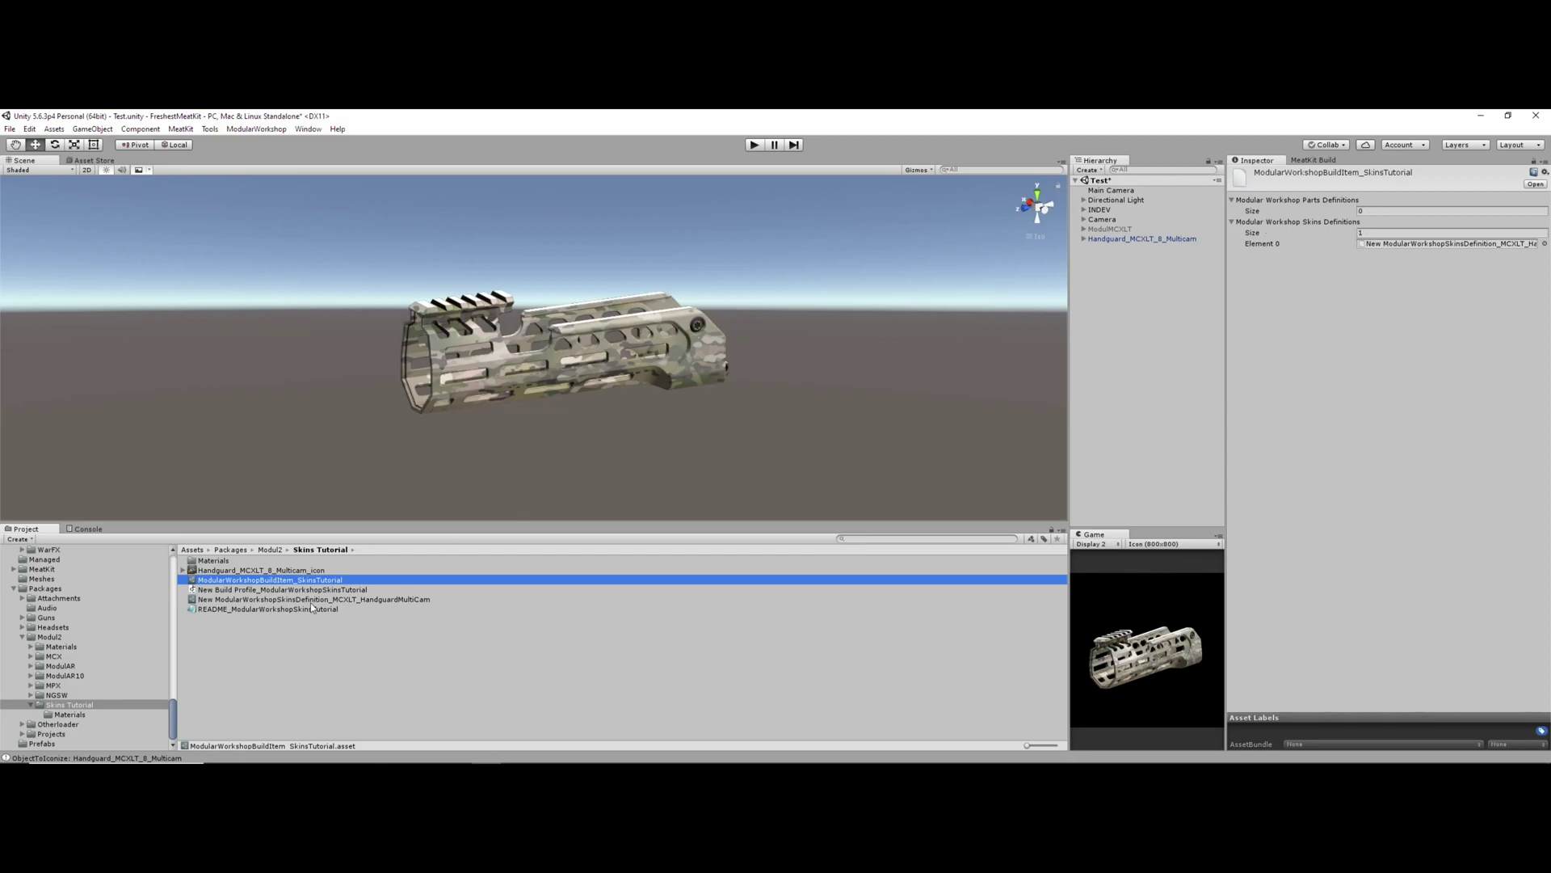
click(293, 590)
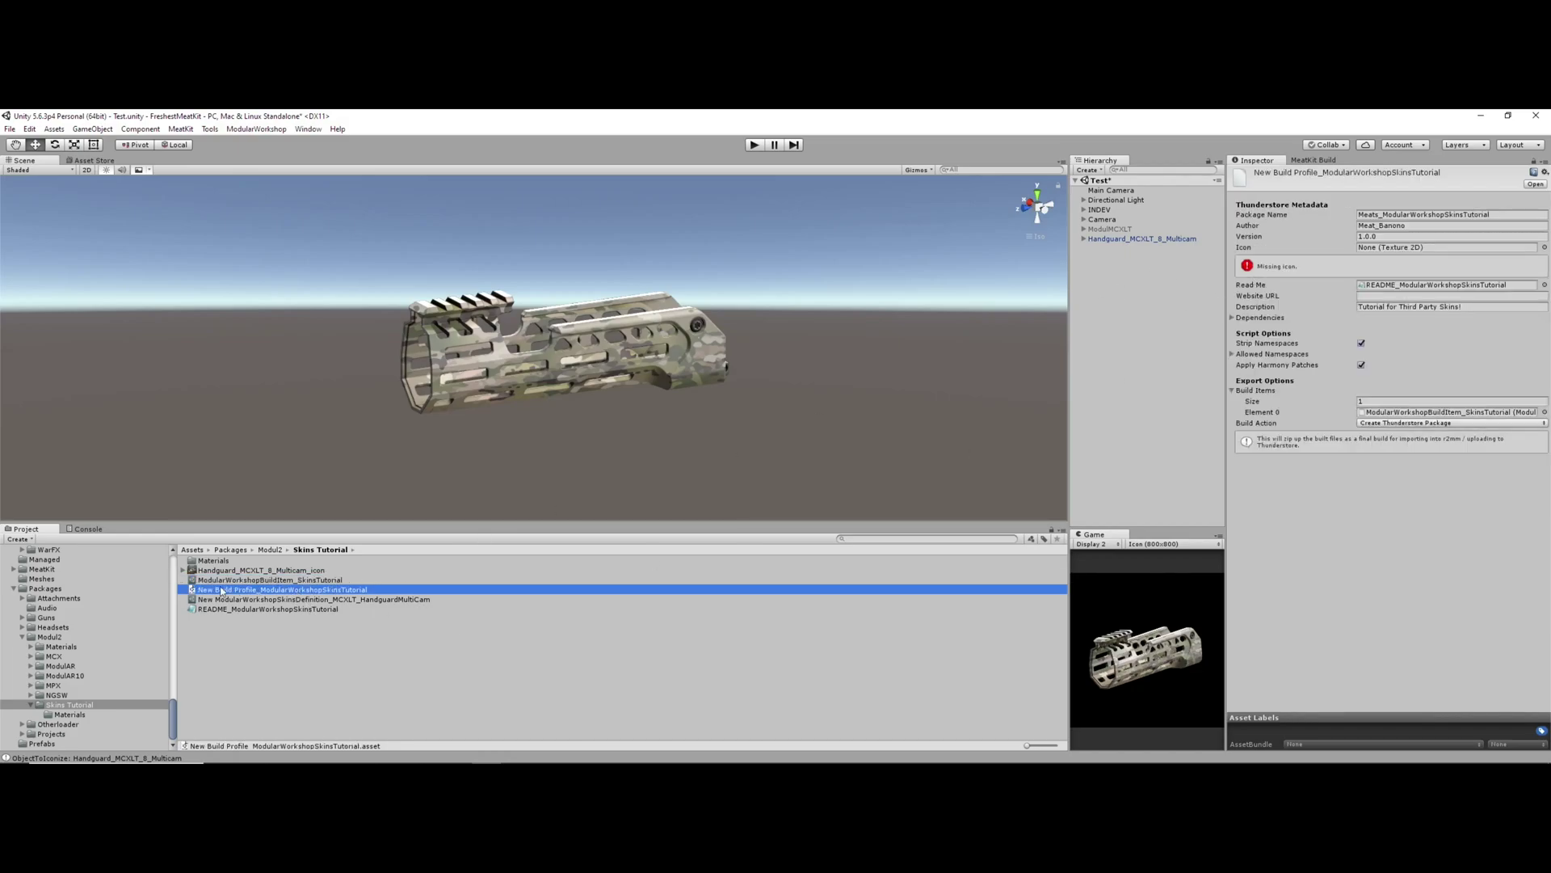
right_click(262, 623)
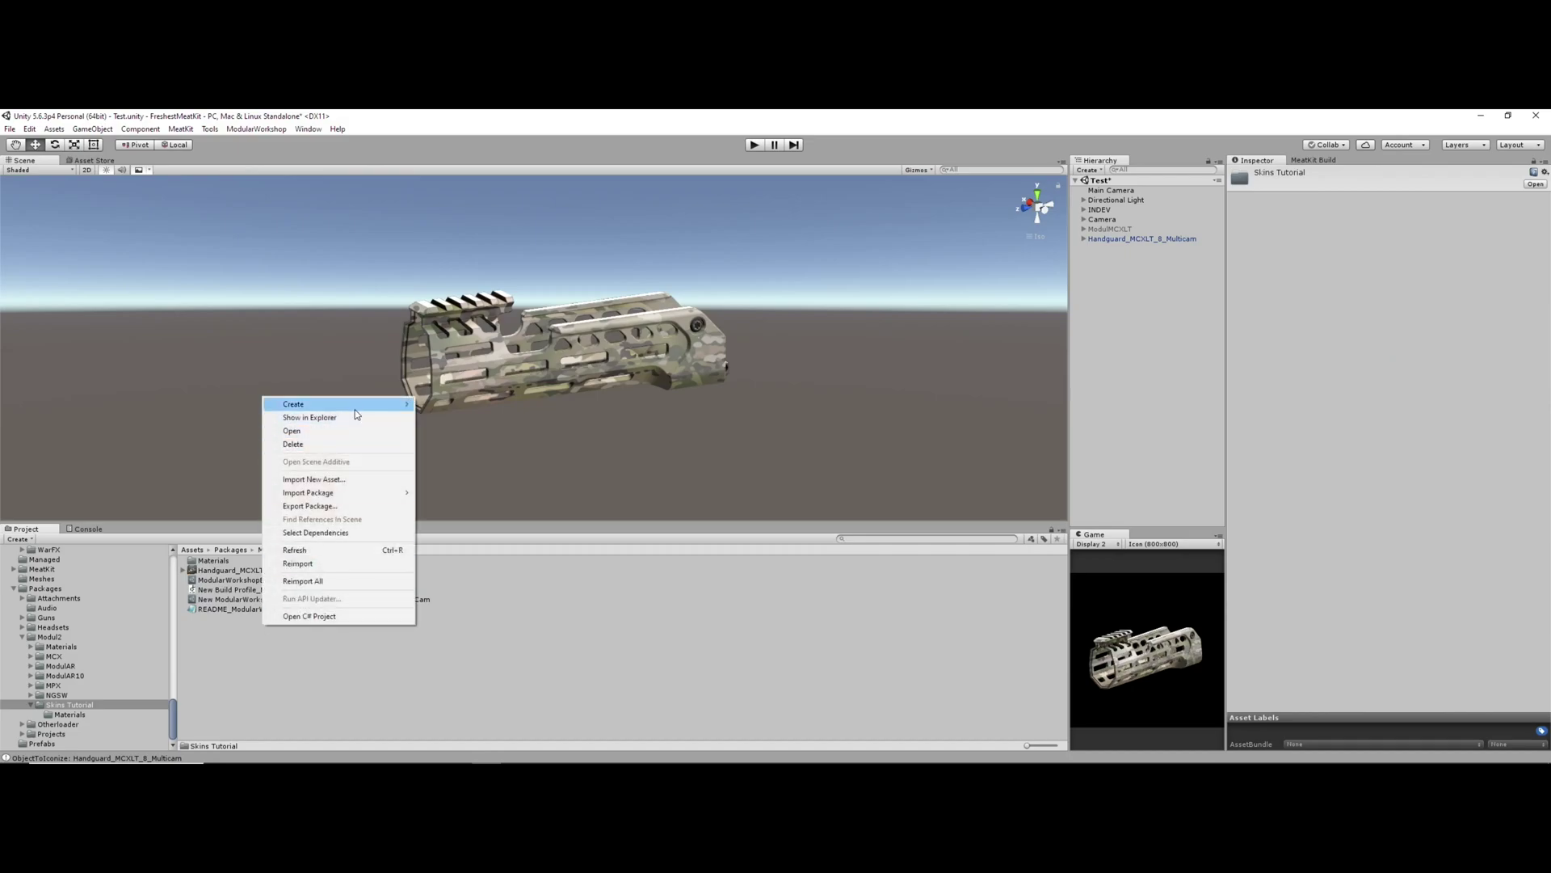
mouse_move(358, 413)
mouse_move(512, 139)
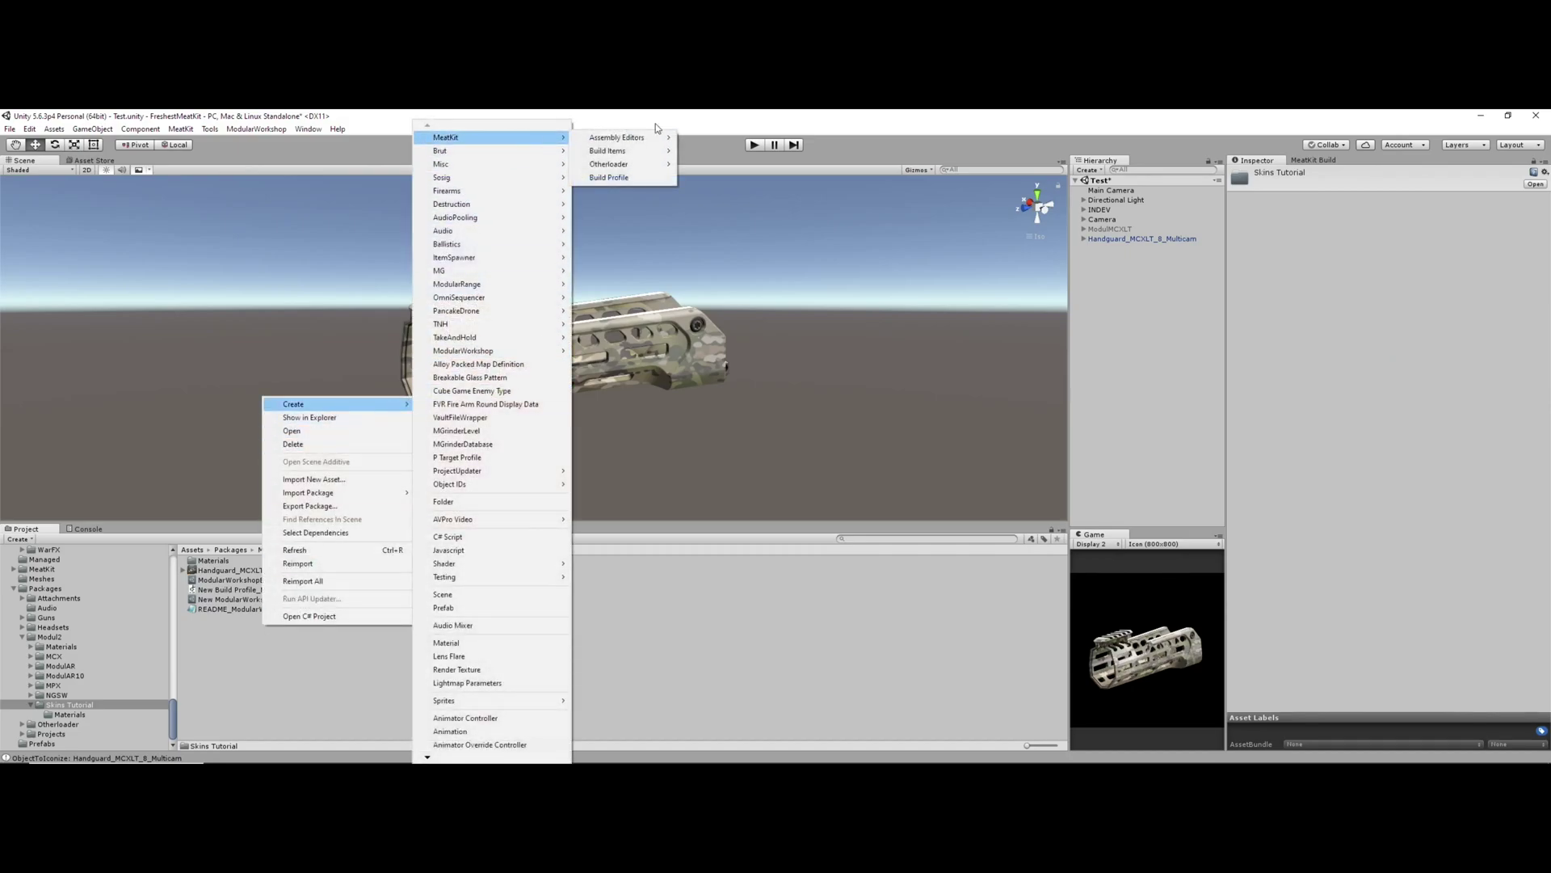
click(244, 643)
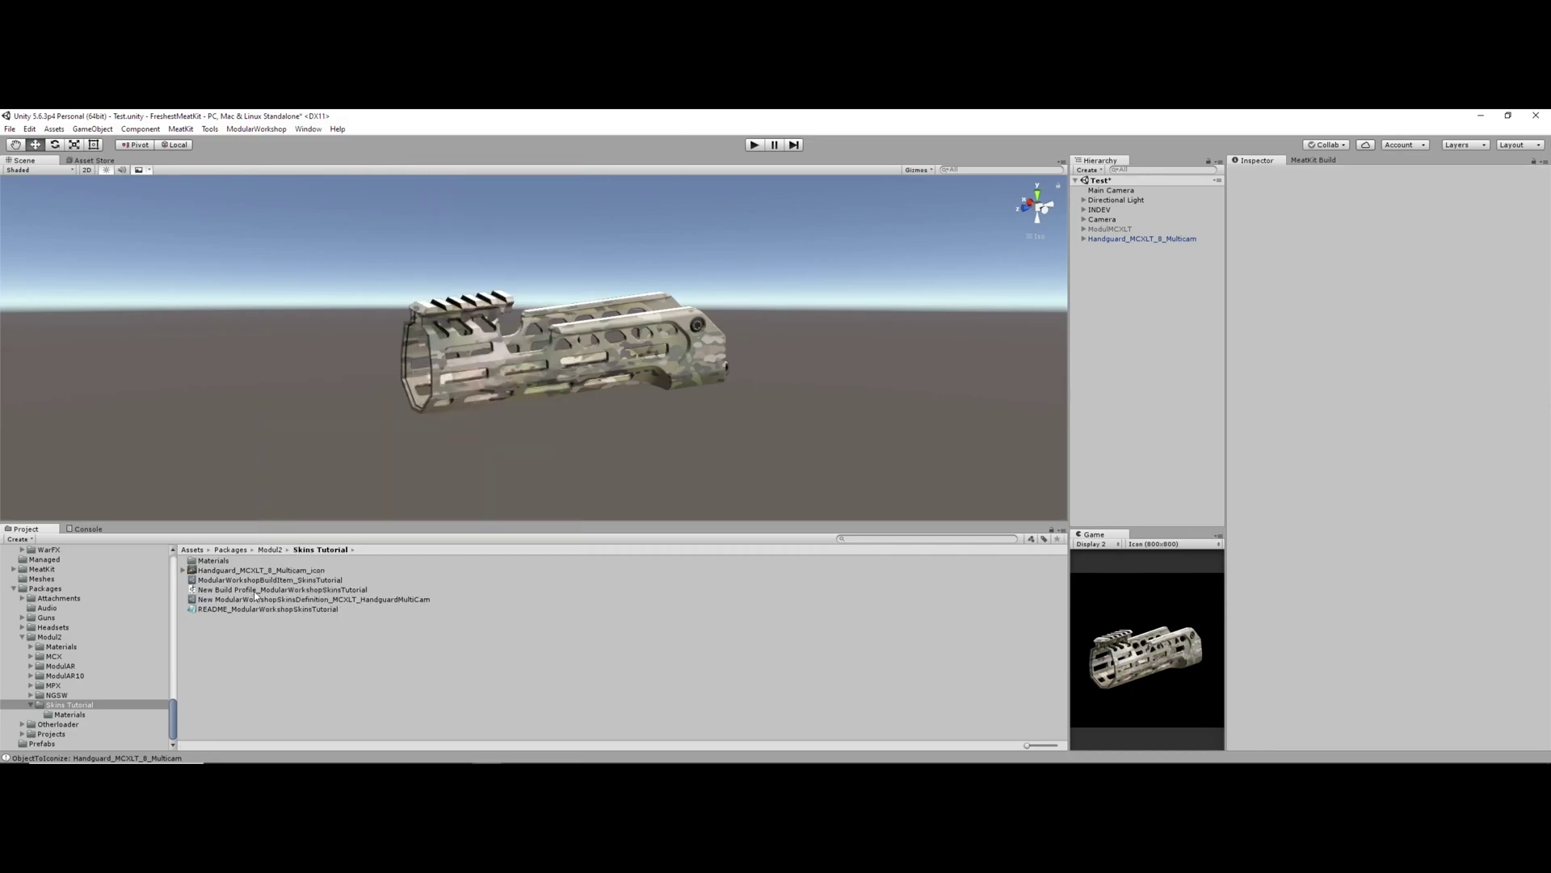
click(283, 589)
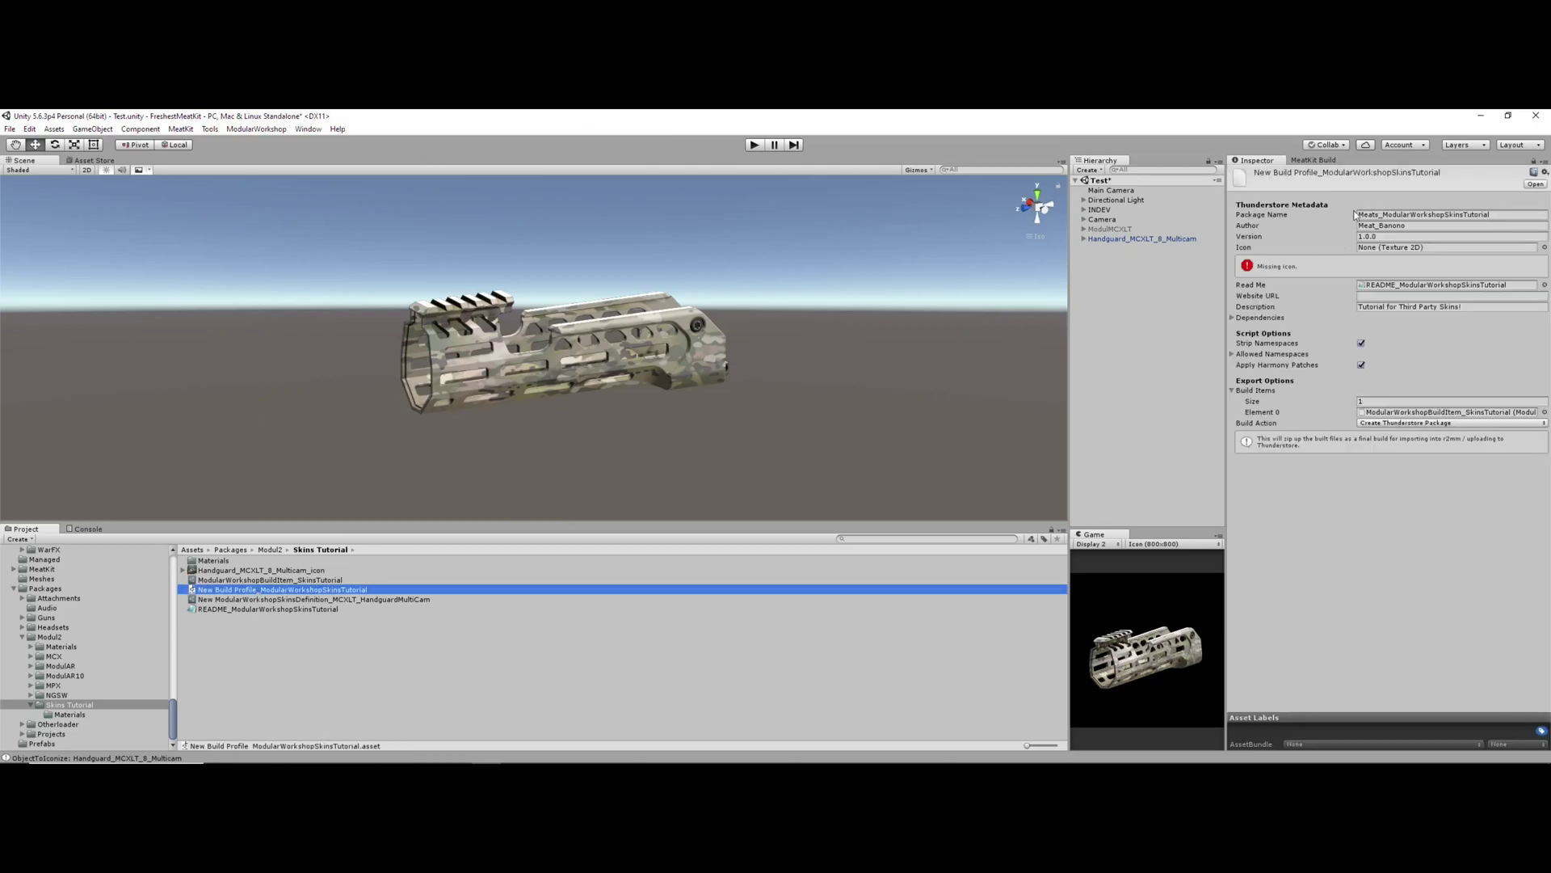
click(1382, 214)
click(1403, 225)
click(1391, 215)
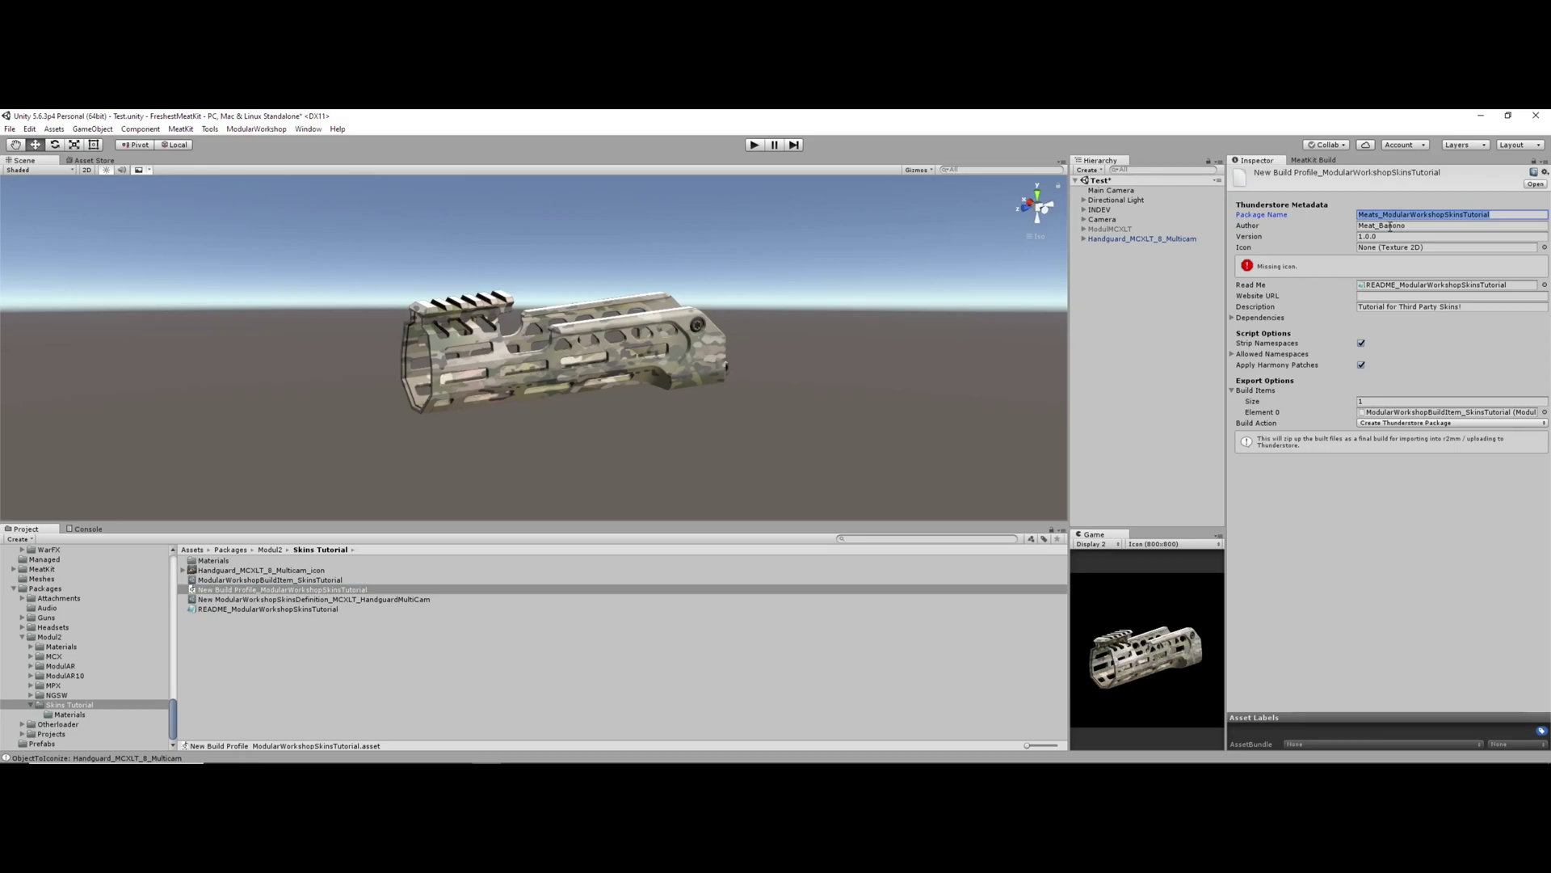
click(1384, 226)
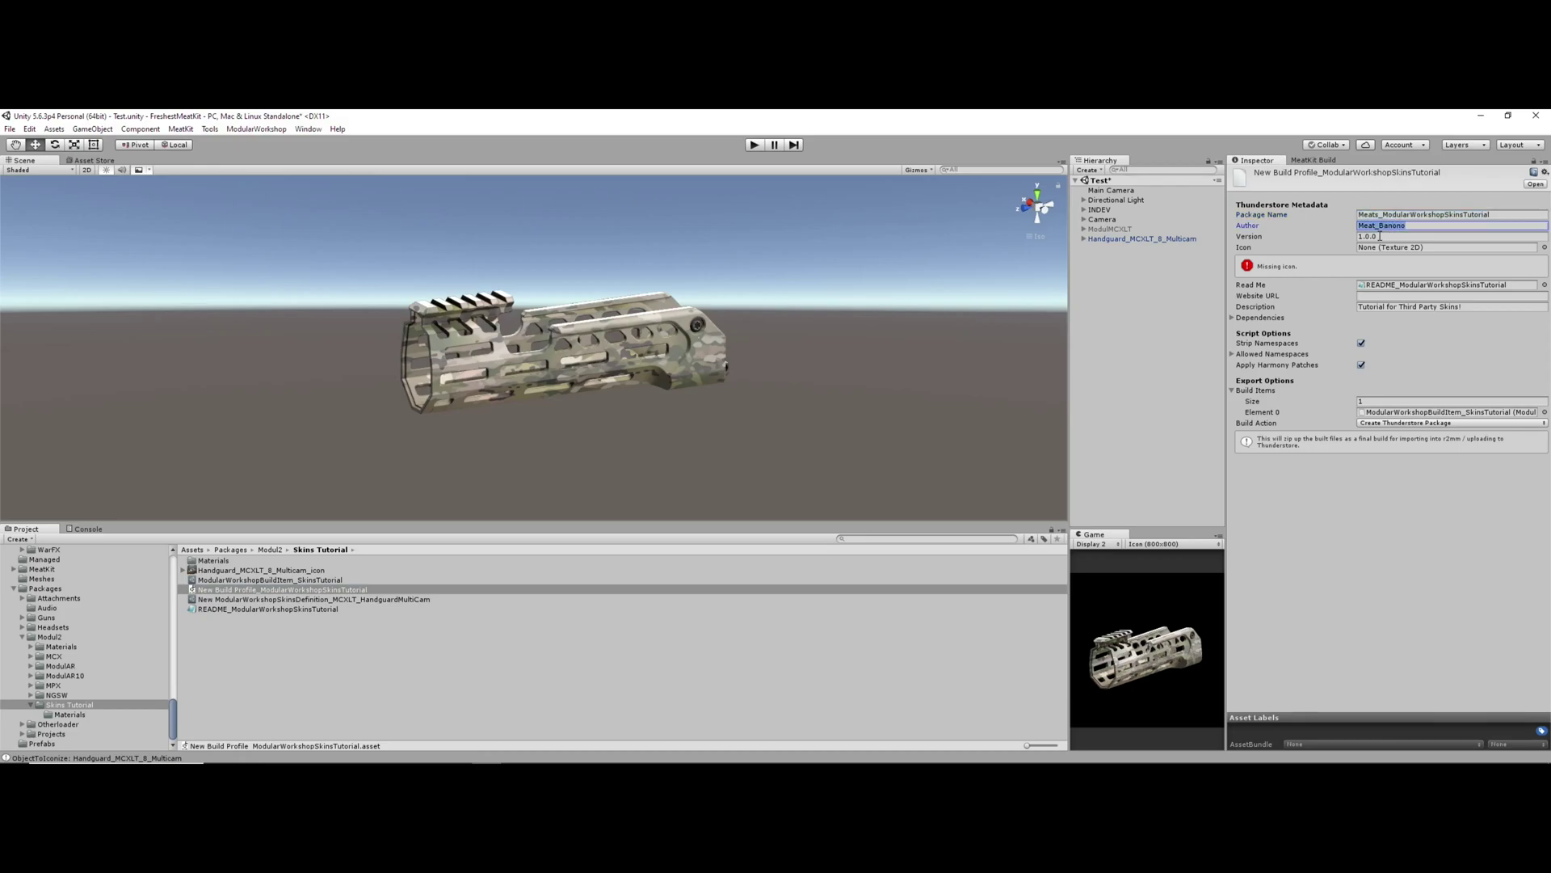
click(1380, 236)
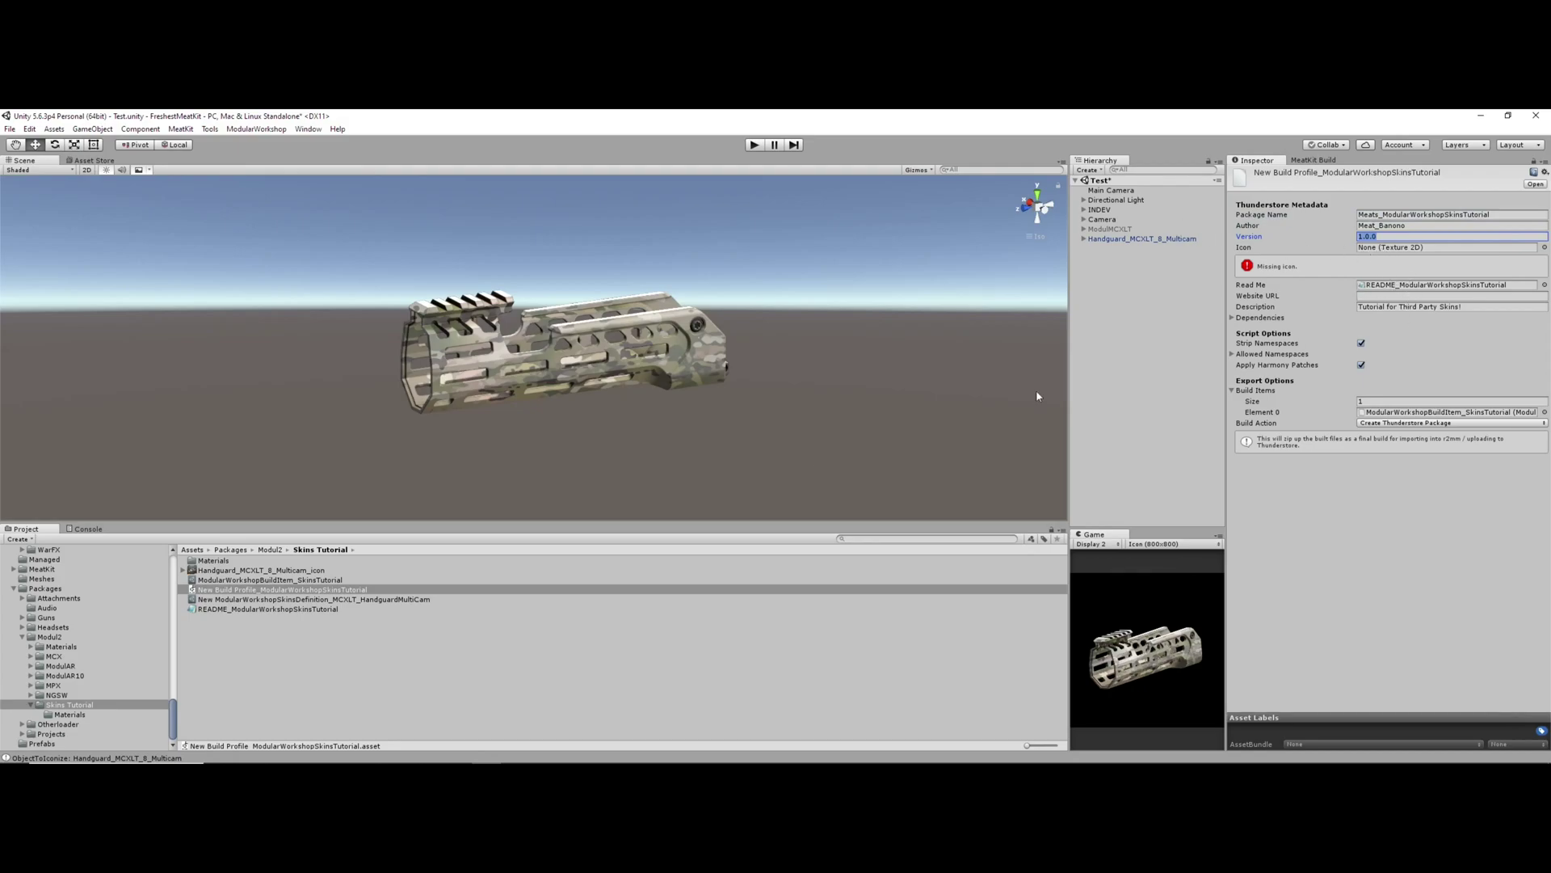
Open the README in Notepad and add the line 'My very cool epic tutorisl' below the intro
double_click(275, 609)
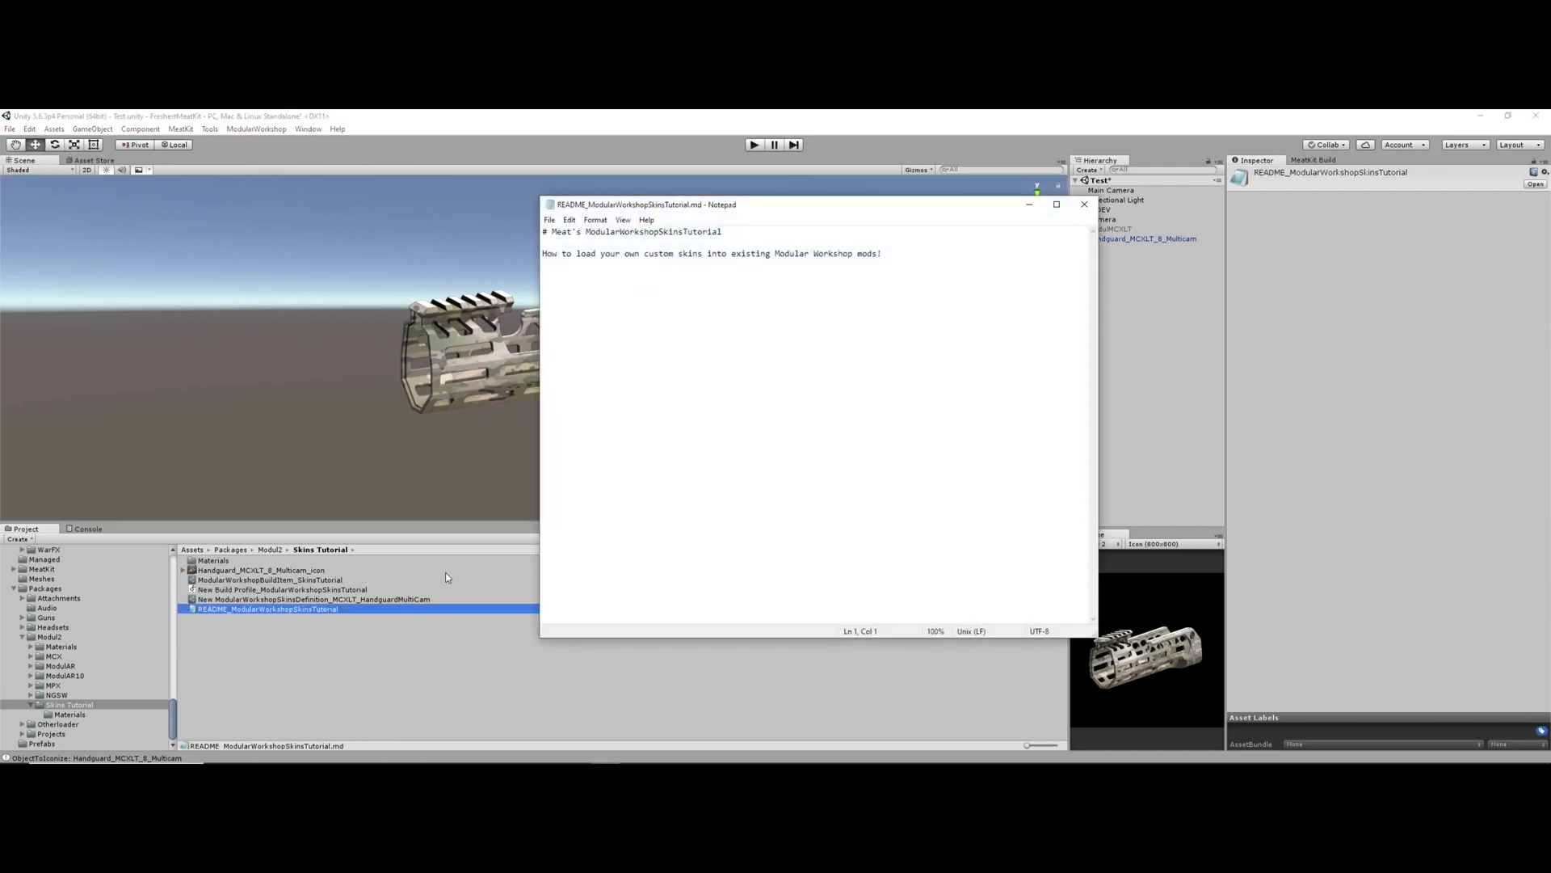
drag(737, 207, 814, 203)
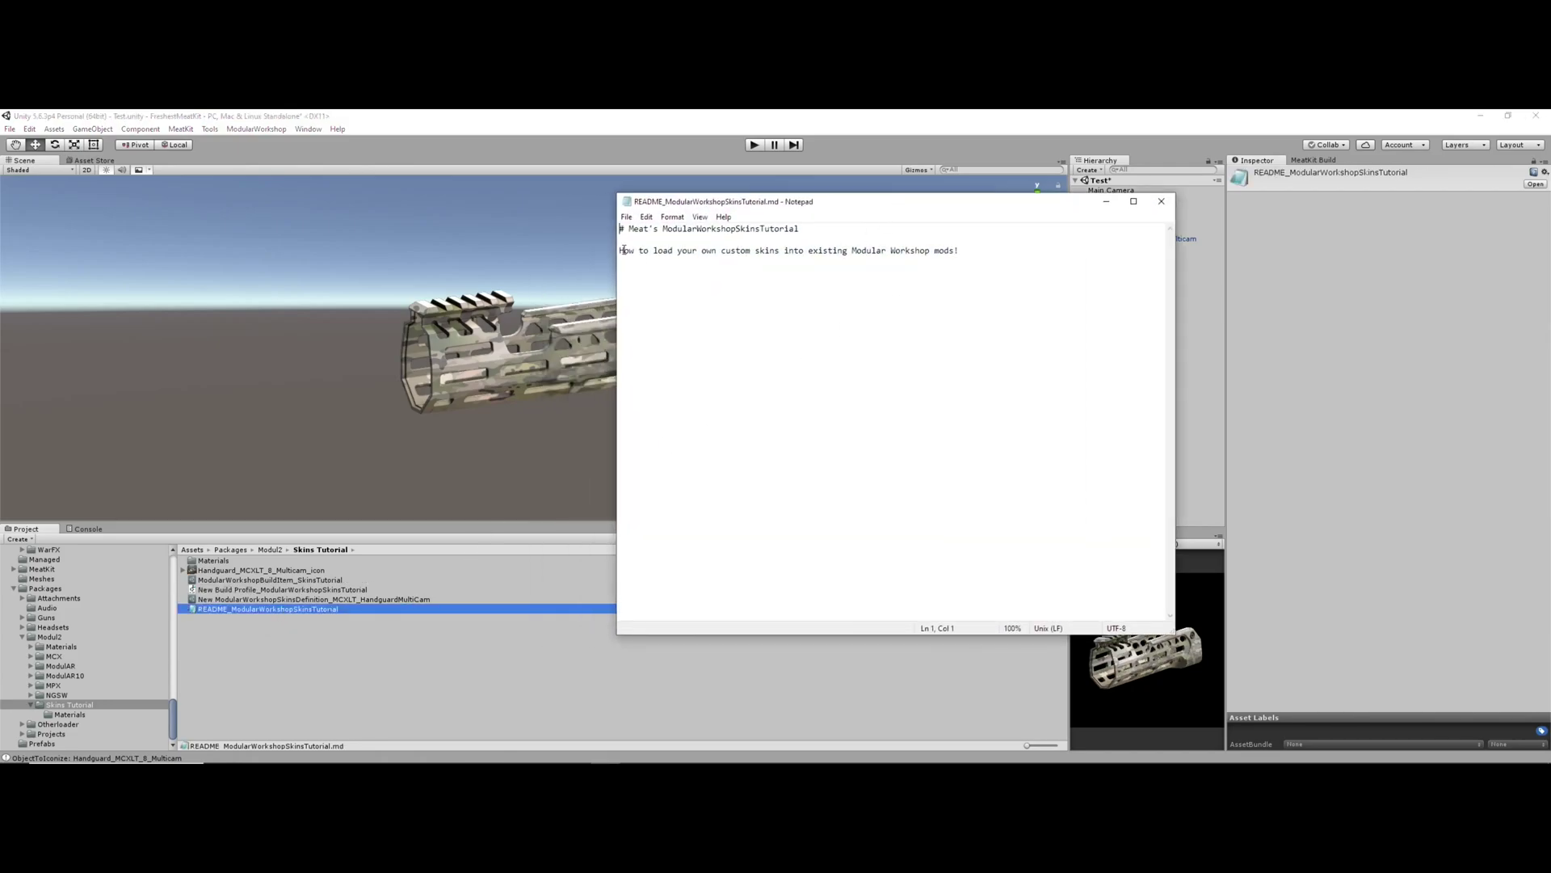
click(976, 260)
key(Return)
text(My very cool epic tutorisl)
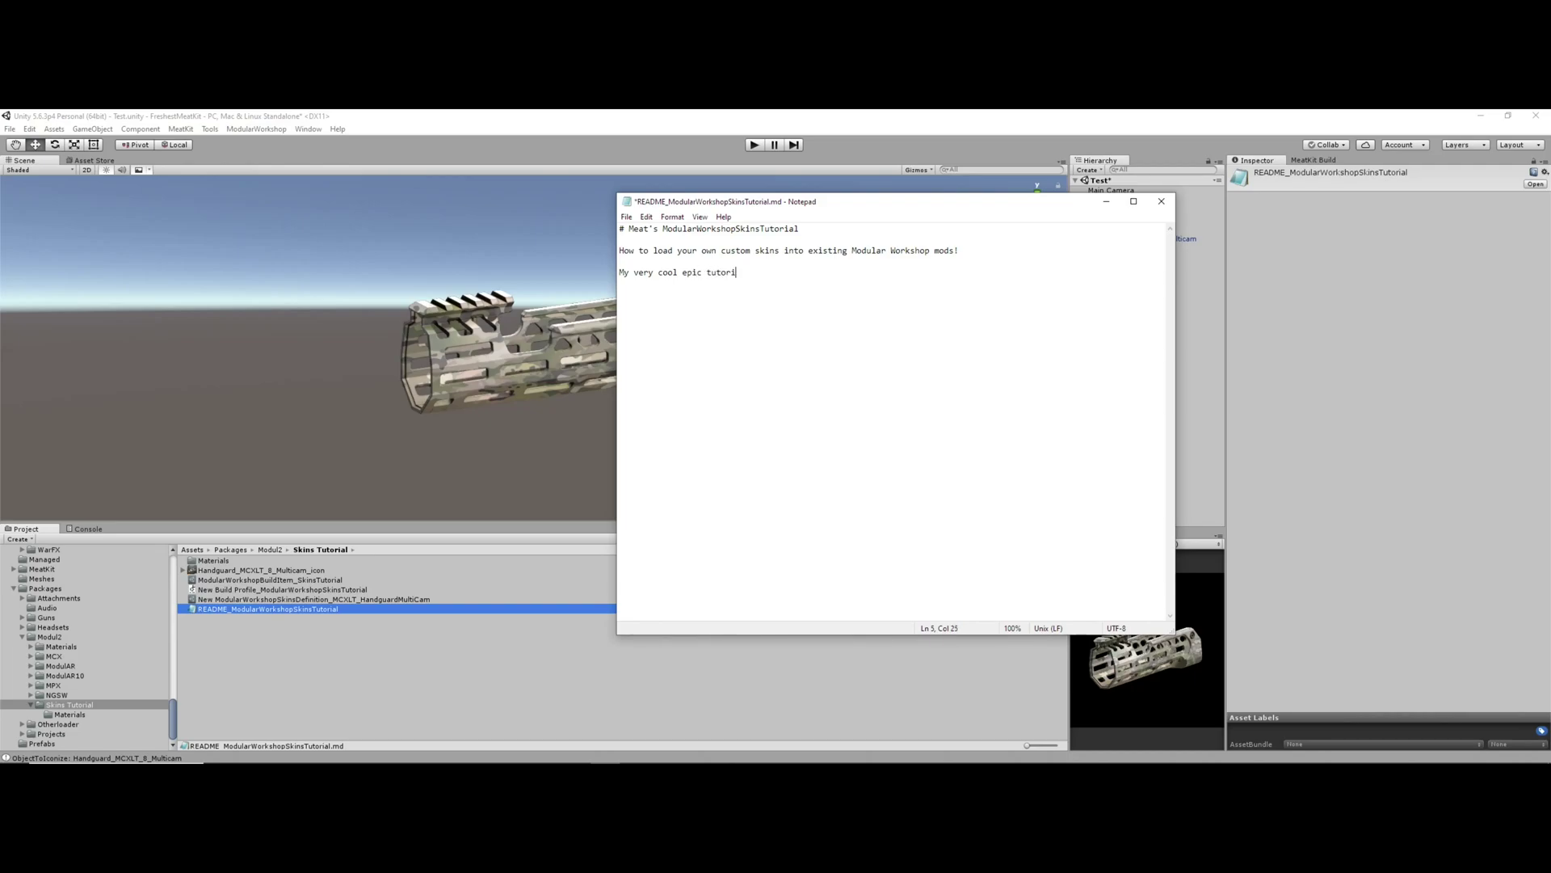
Save the edited README file
key(alt+f)
key(Down)
key(Down)
key(Down)
key(Return)
Attach the README, keep Create Thunderstore Package, and put the skins build item in Element 0
click(1161, 201)
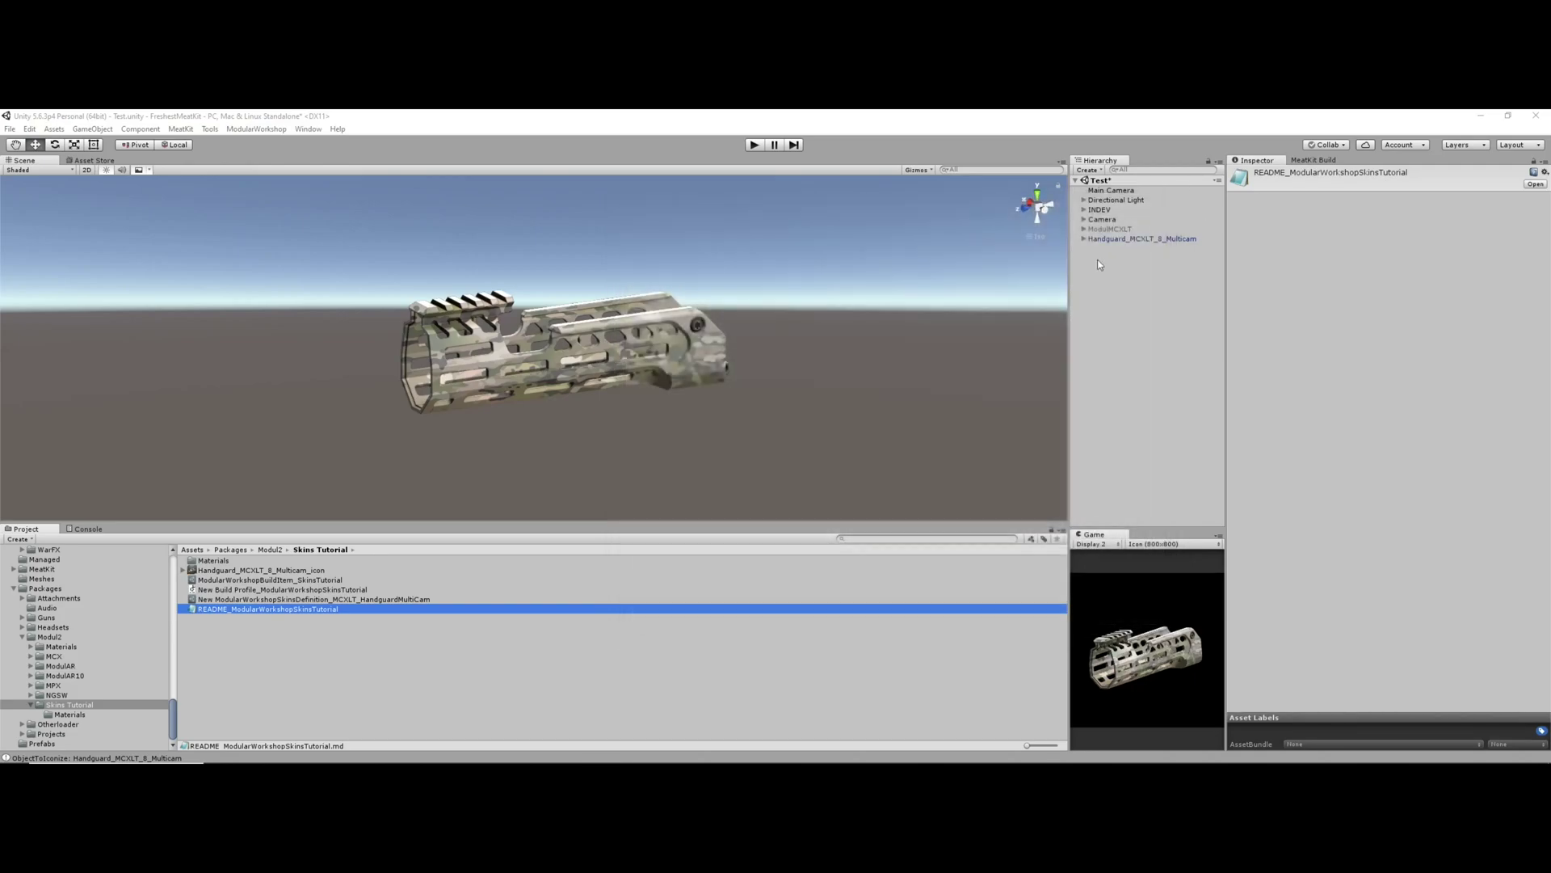
click(356, 590)
drag(327, 611, 1403, 287)
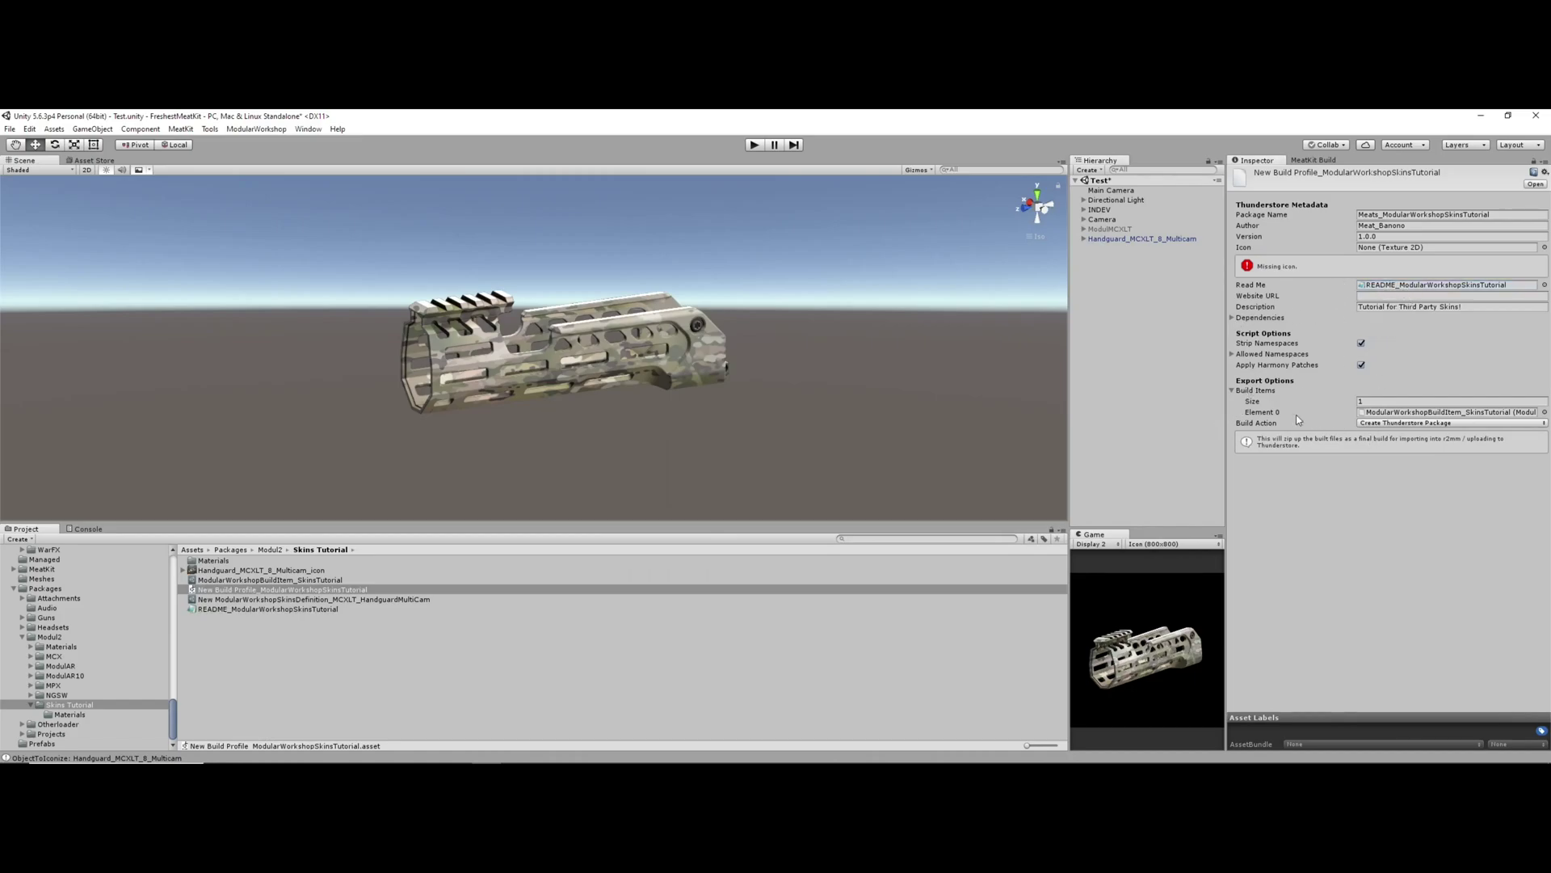
click(1382, 426)
click(1398, 462)
click(227, 585)
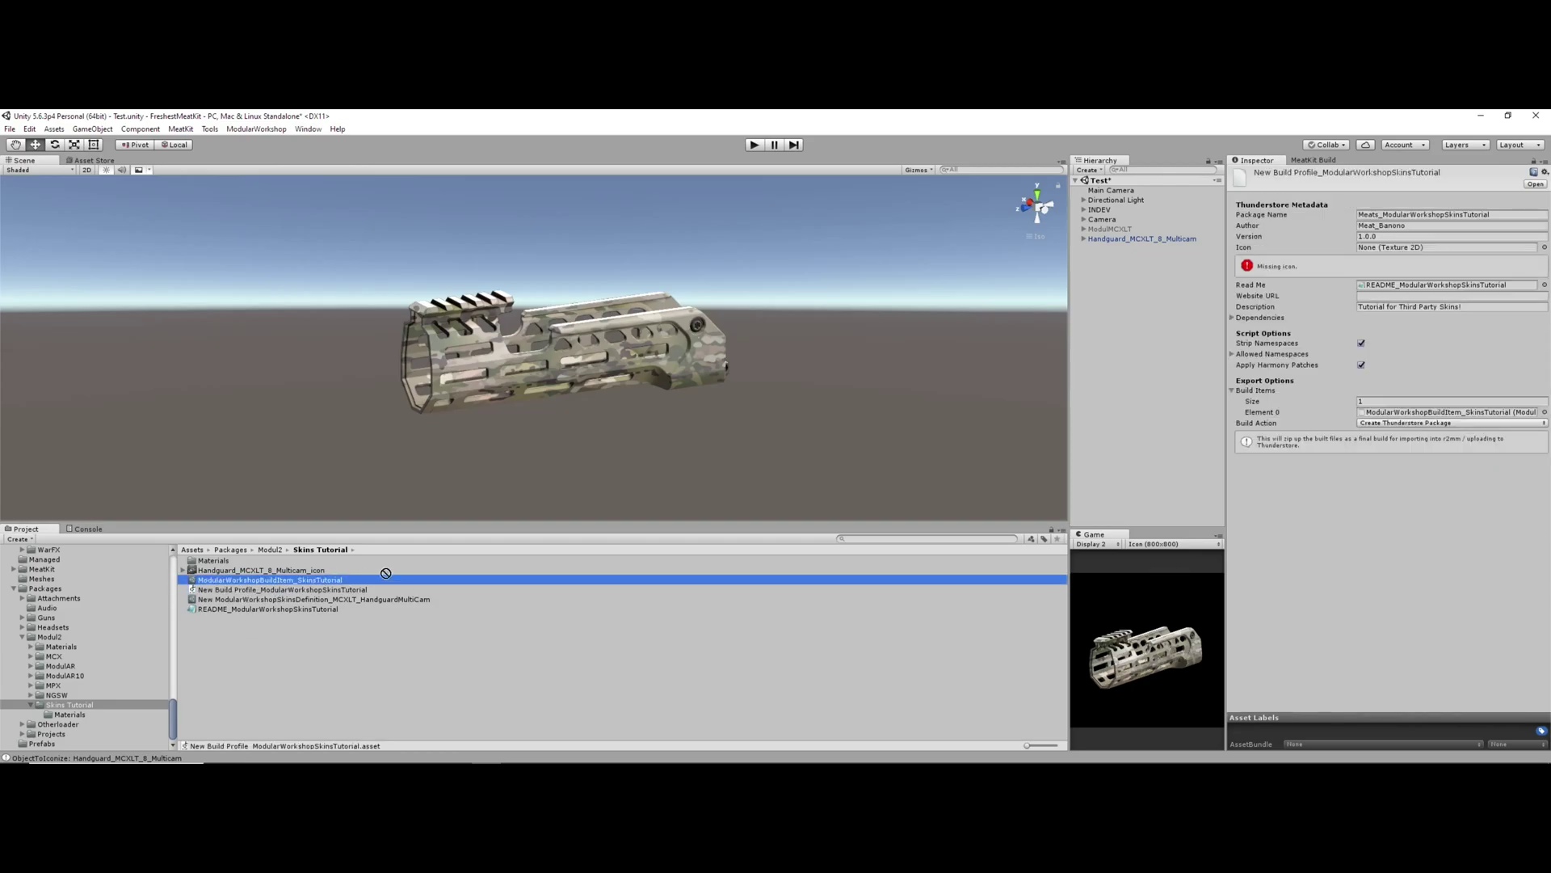
drag(416, 571, 1383, 416)
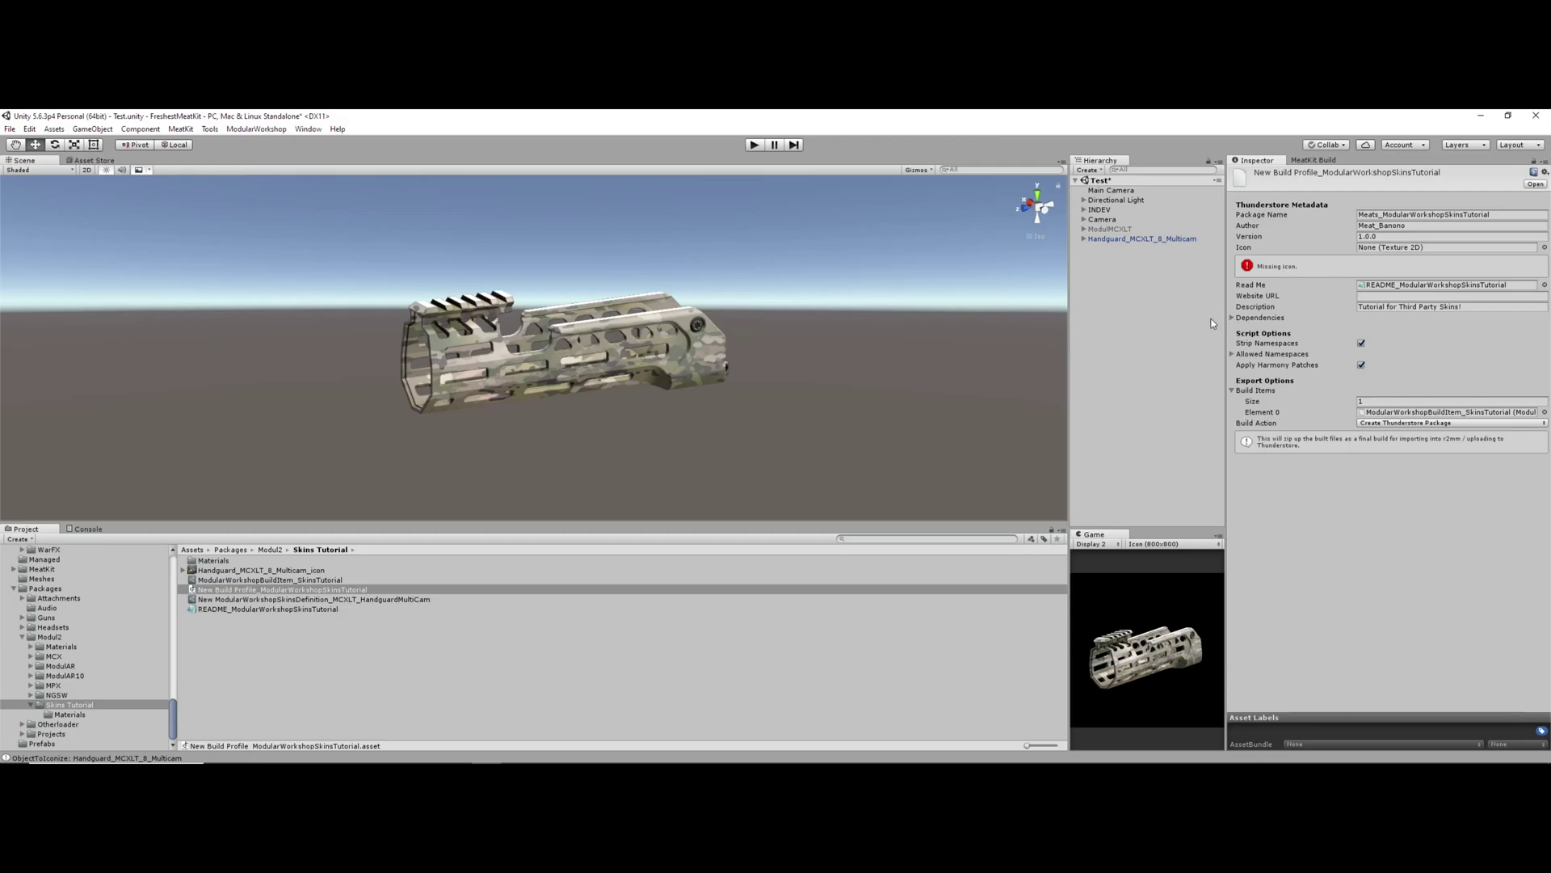
Render a single Multicam handguard icon with the Advanced Icon Camera's Create single Icon
click(1103, 220)
scroll(1276, 373, down, 2)
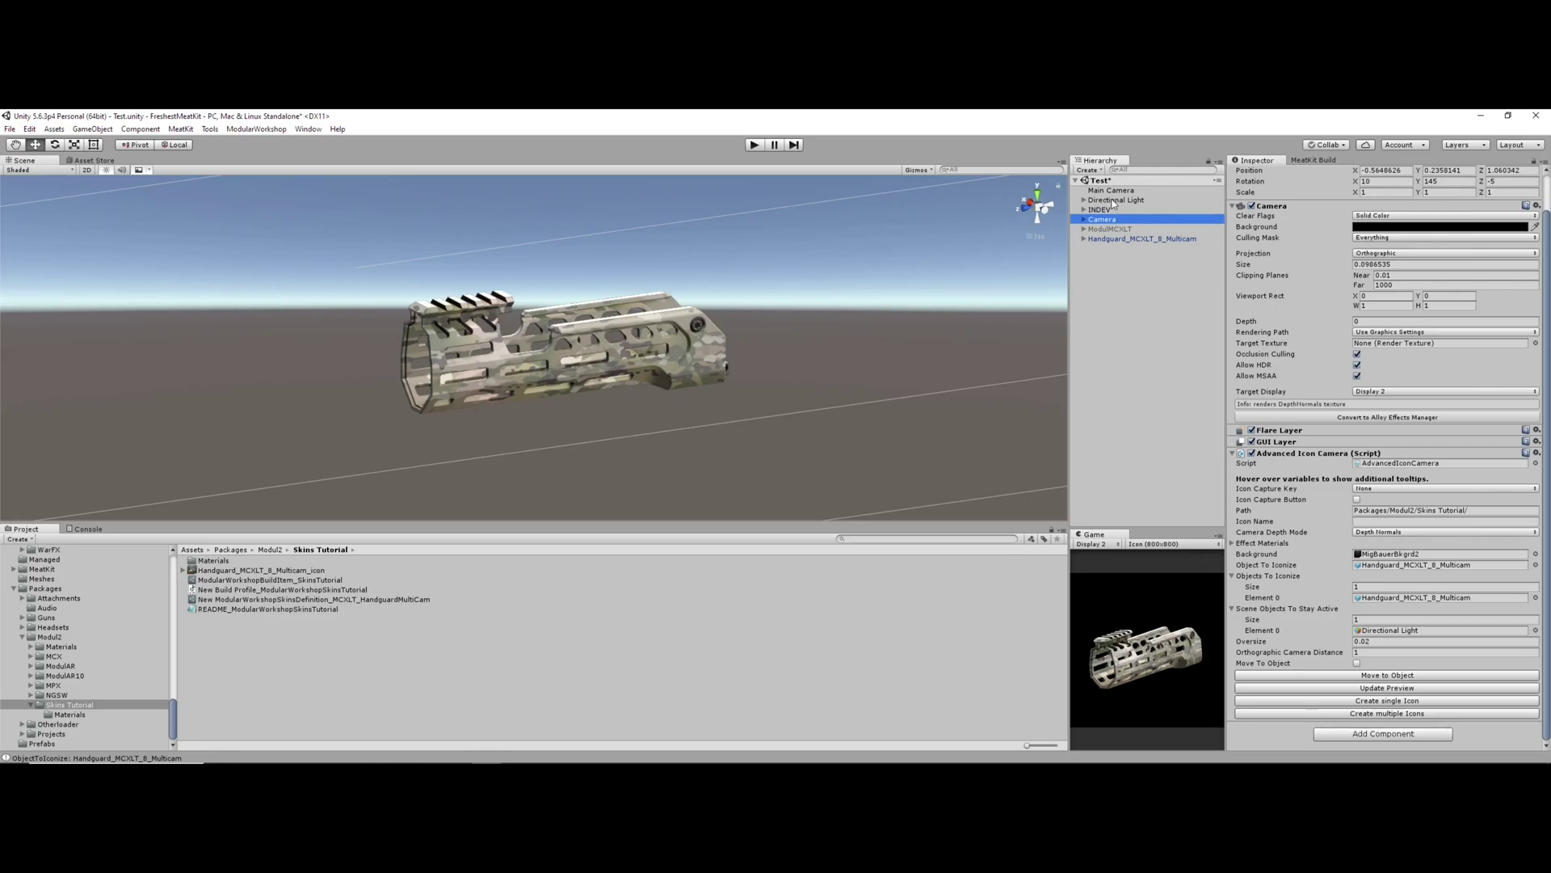
click(1376, 702)
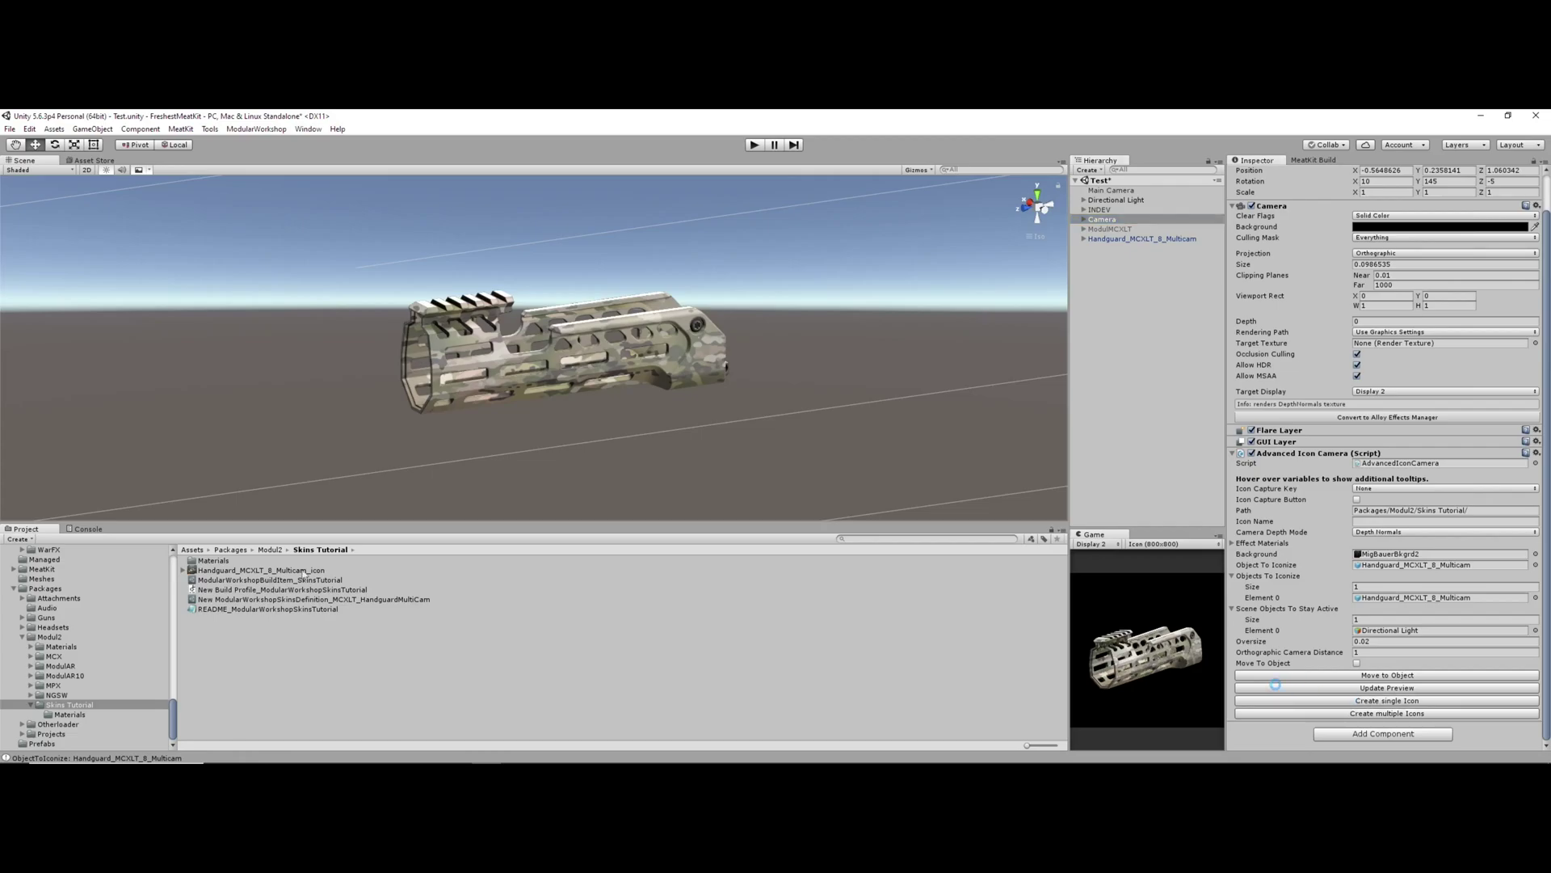
drag(1271, 638, 1344, 489)
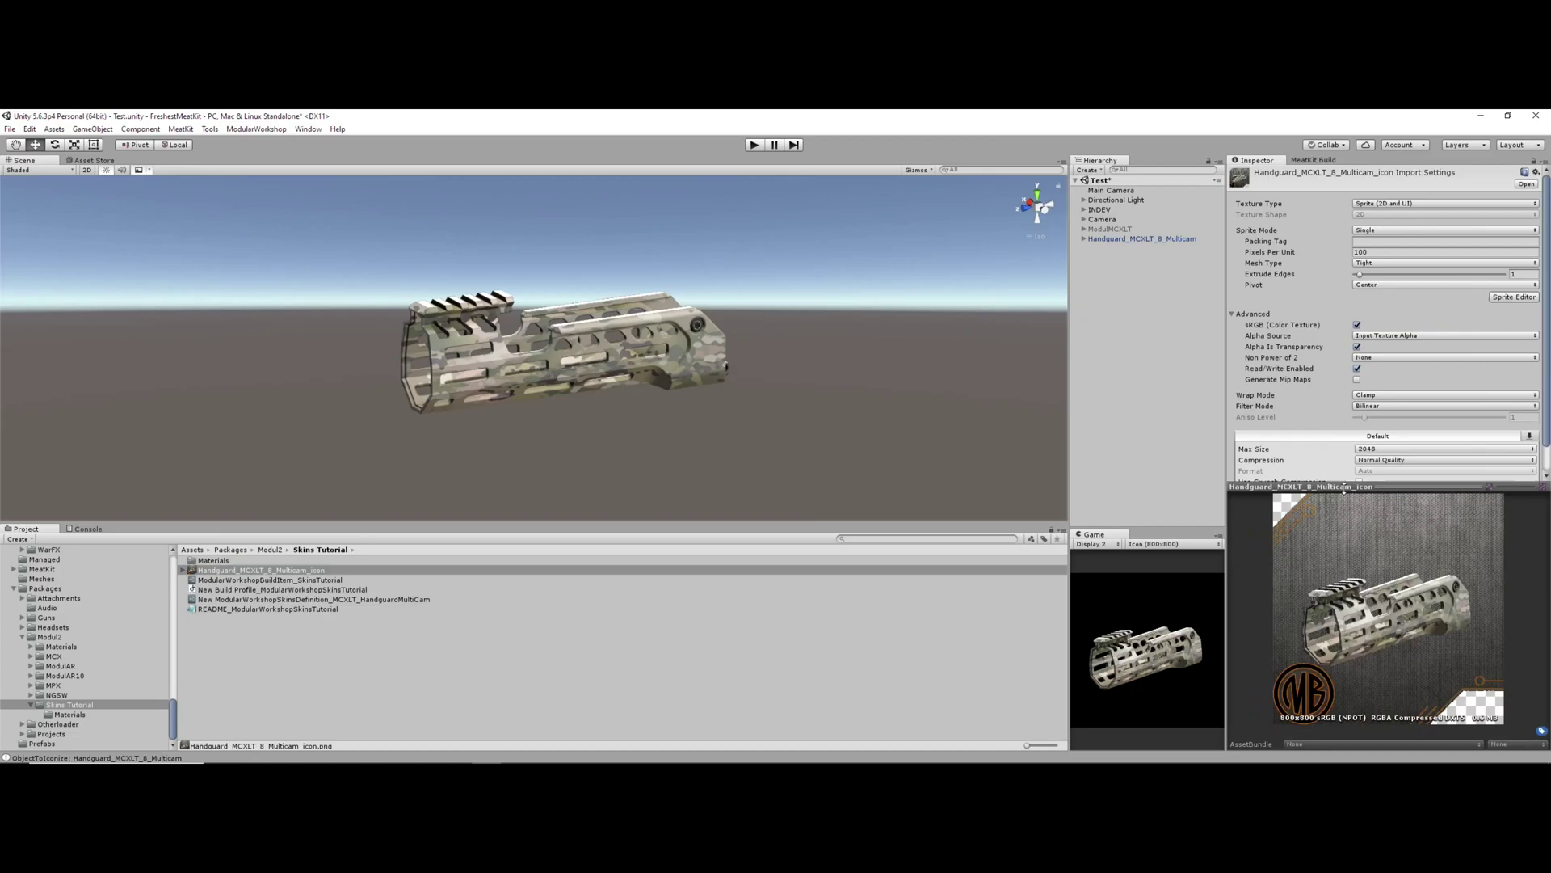
Inspect the generated Handguard_MCXLT_8_Multicam_icon, an 800x800 Sprite (2D and UI) image
click(1101, 219)
scroll(1367, 523, down, 1)
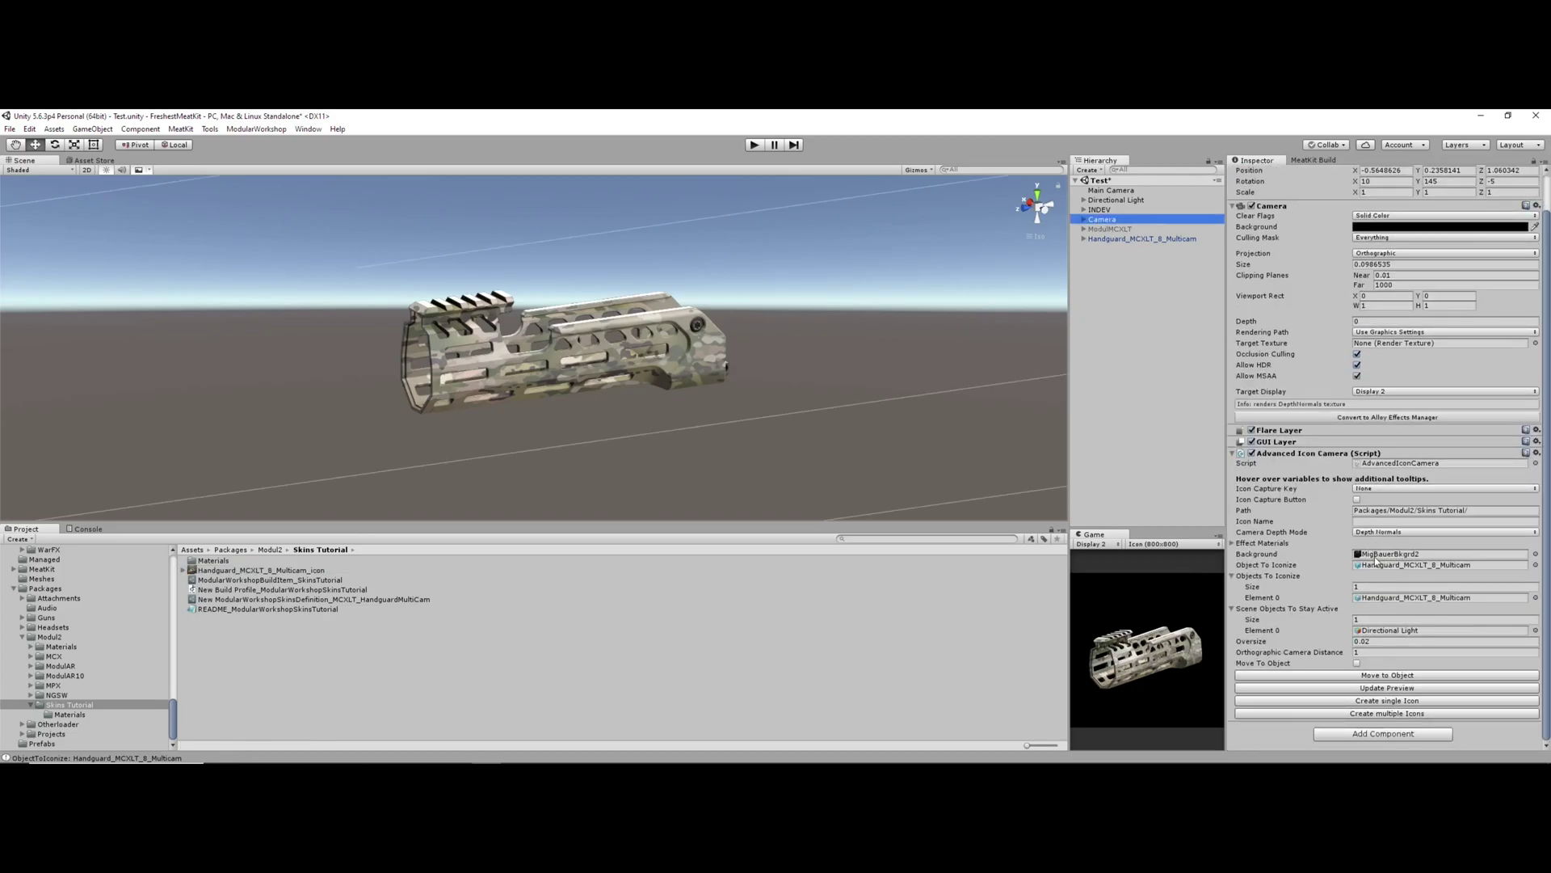
click(305, 572)
drag(1385, 487, 1385, 428)
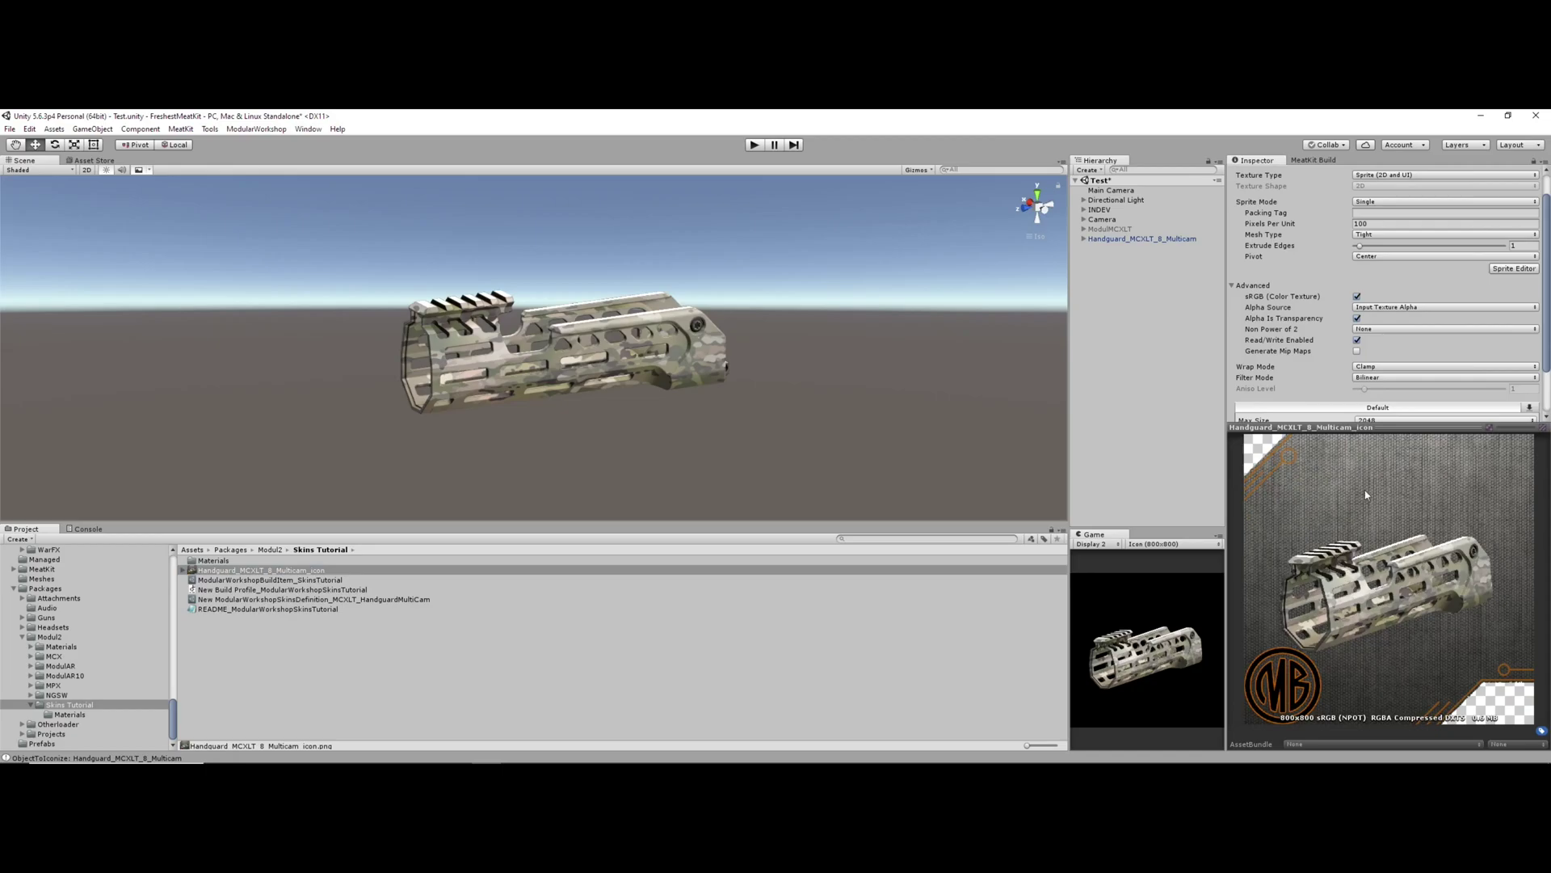
drag(1387, 426, 1387, 598)
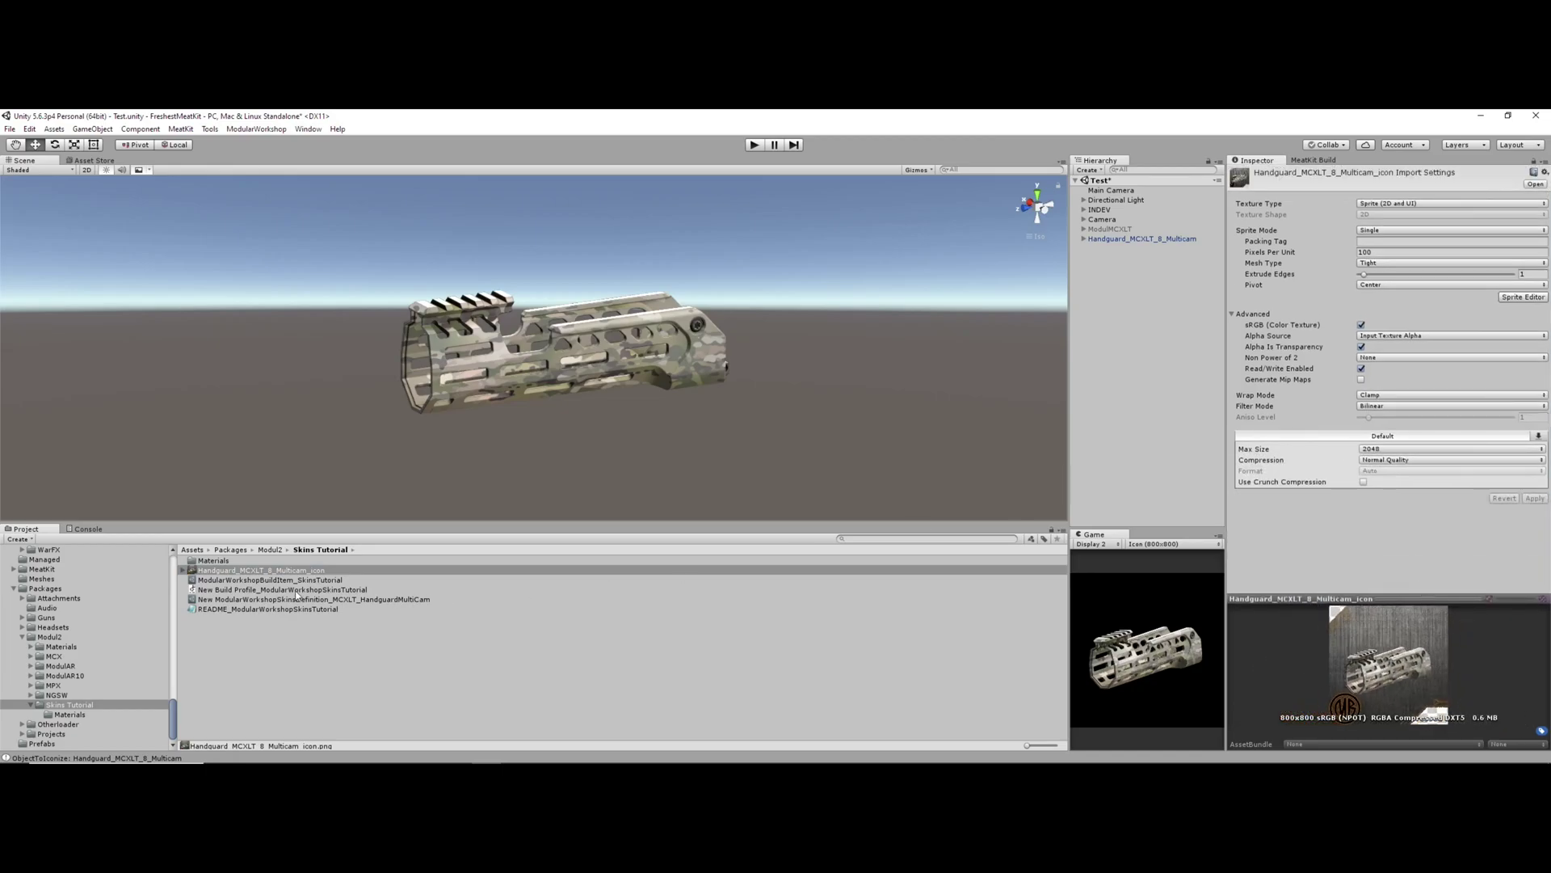
Put Handguard_MCXLT_8_Multicam_icon in the build profile's Icon field and run Build! in MeatKit Build
click(297, 590)
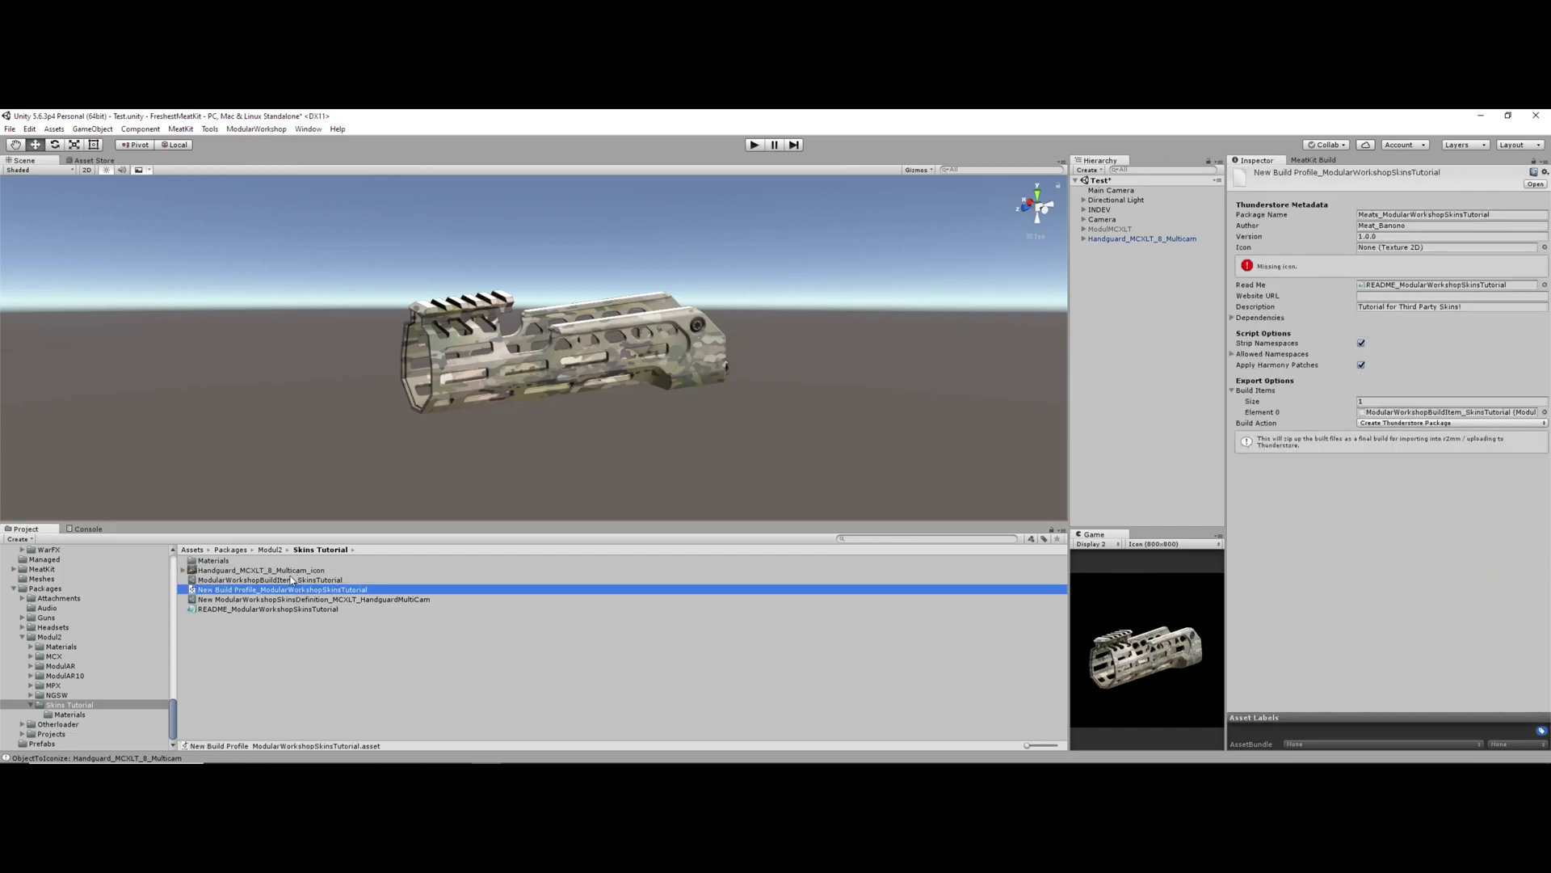
drag(242, 575, 1379, 249)
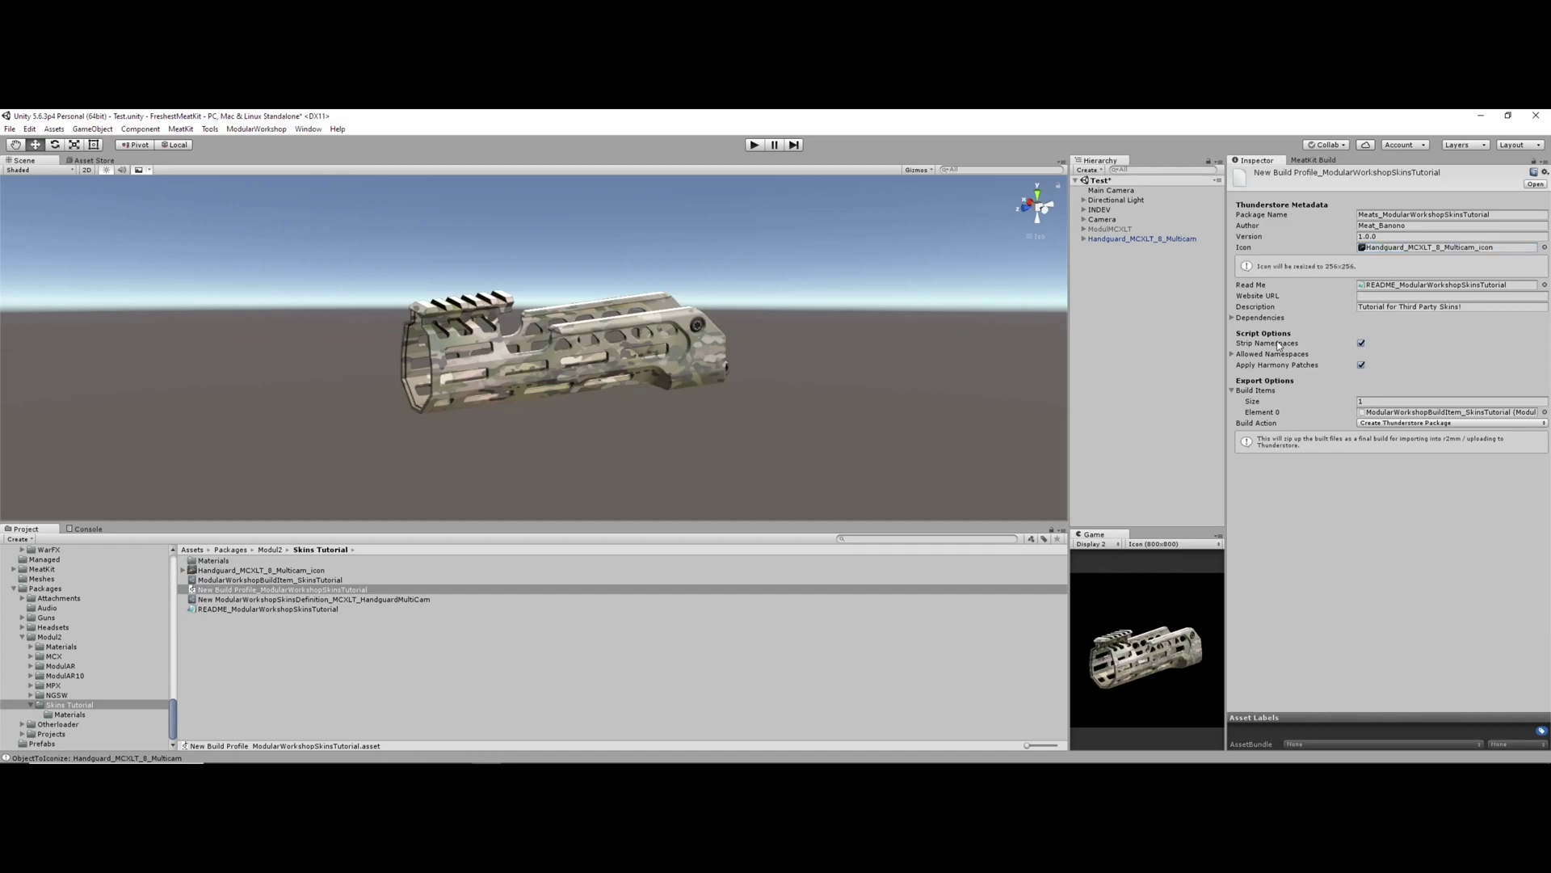
click(1309, 165)
right_click(1332, 161)
mouse_move(1380, 197)
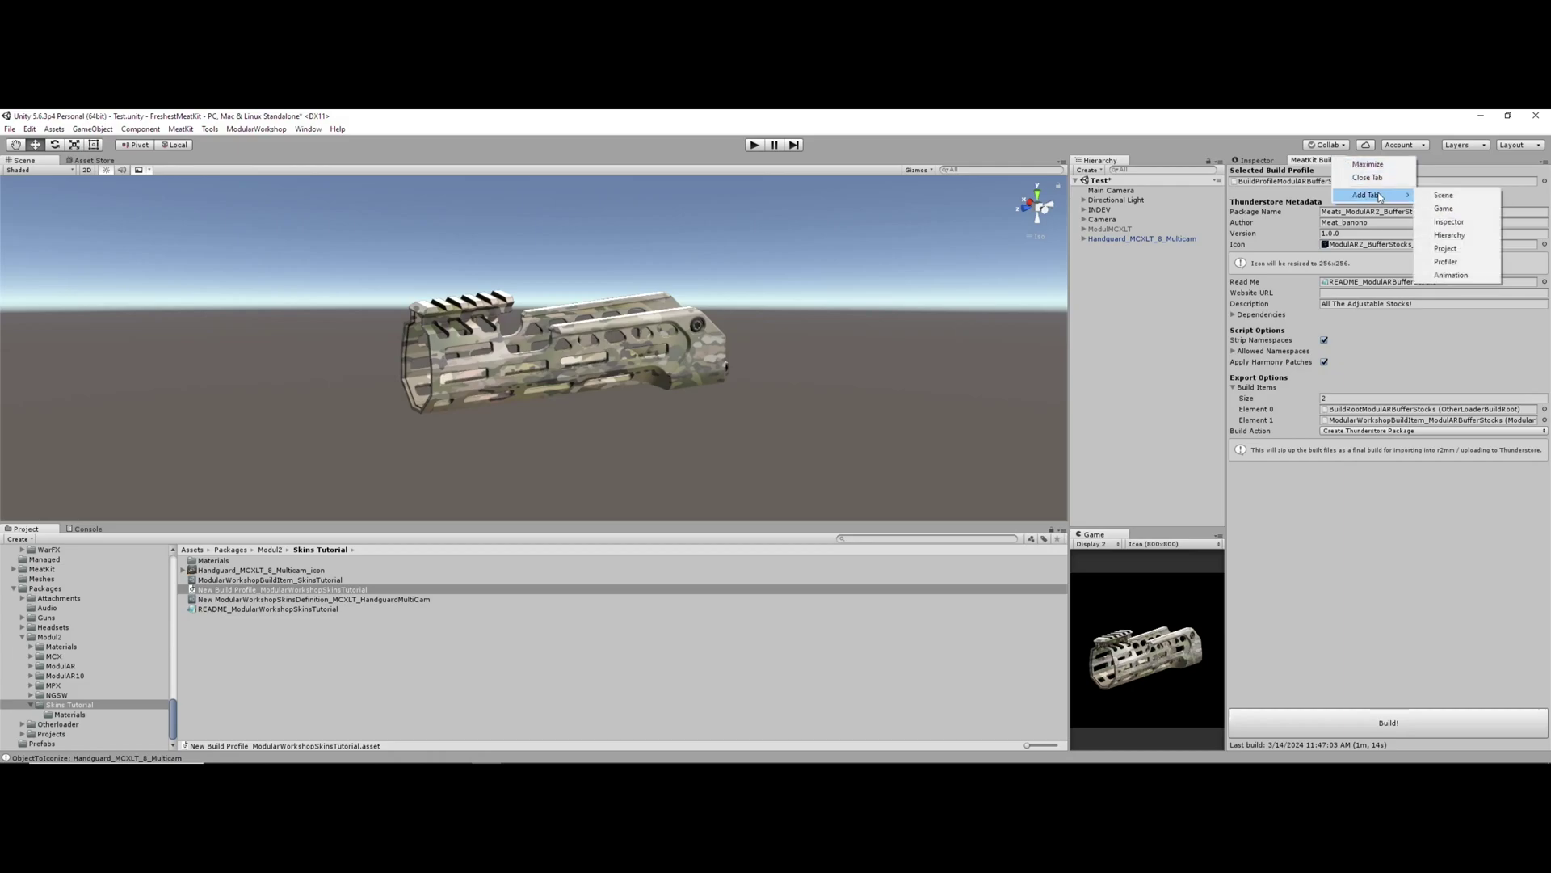
key(Escape)
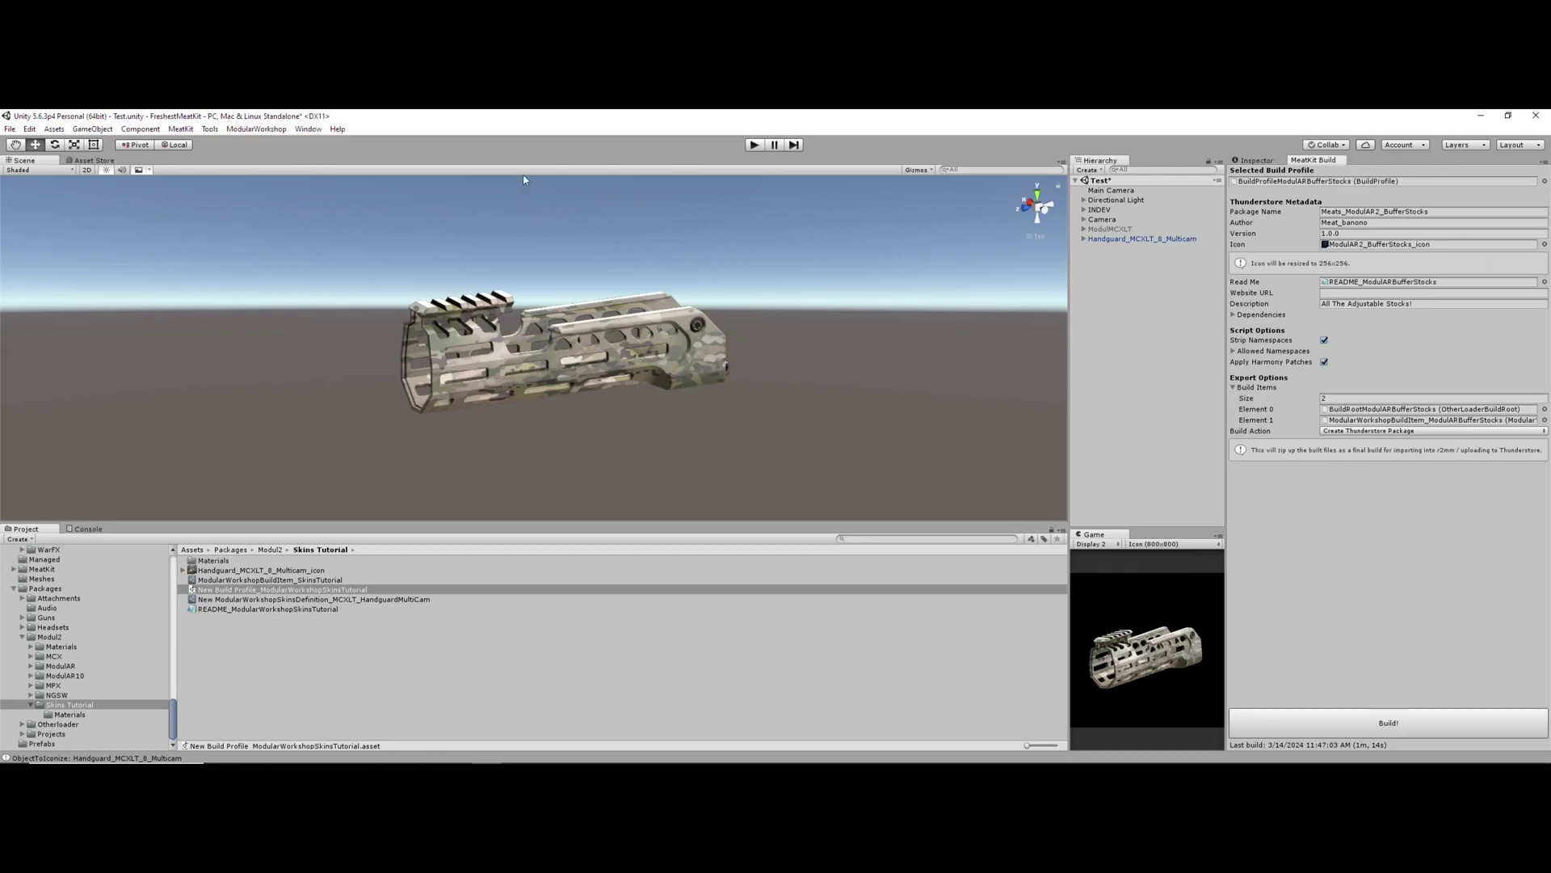
click(181, 129)
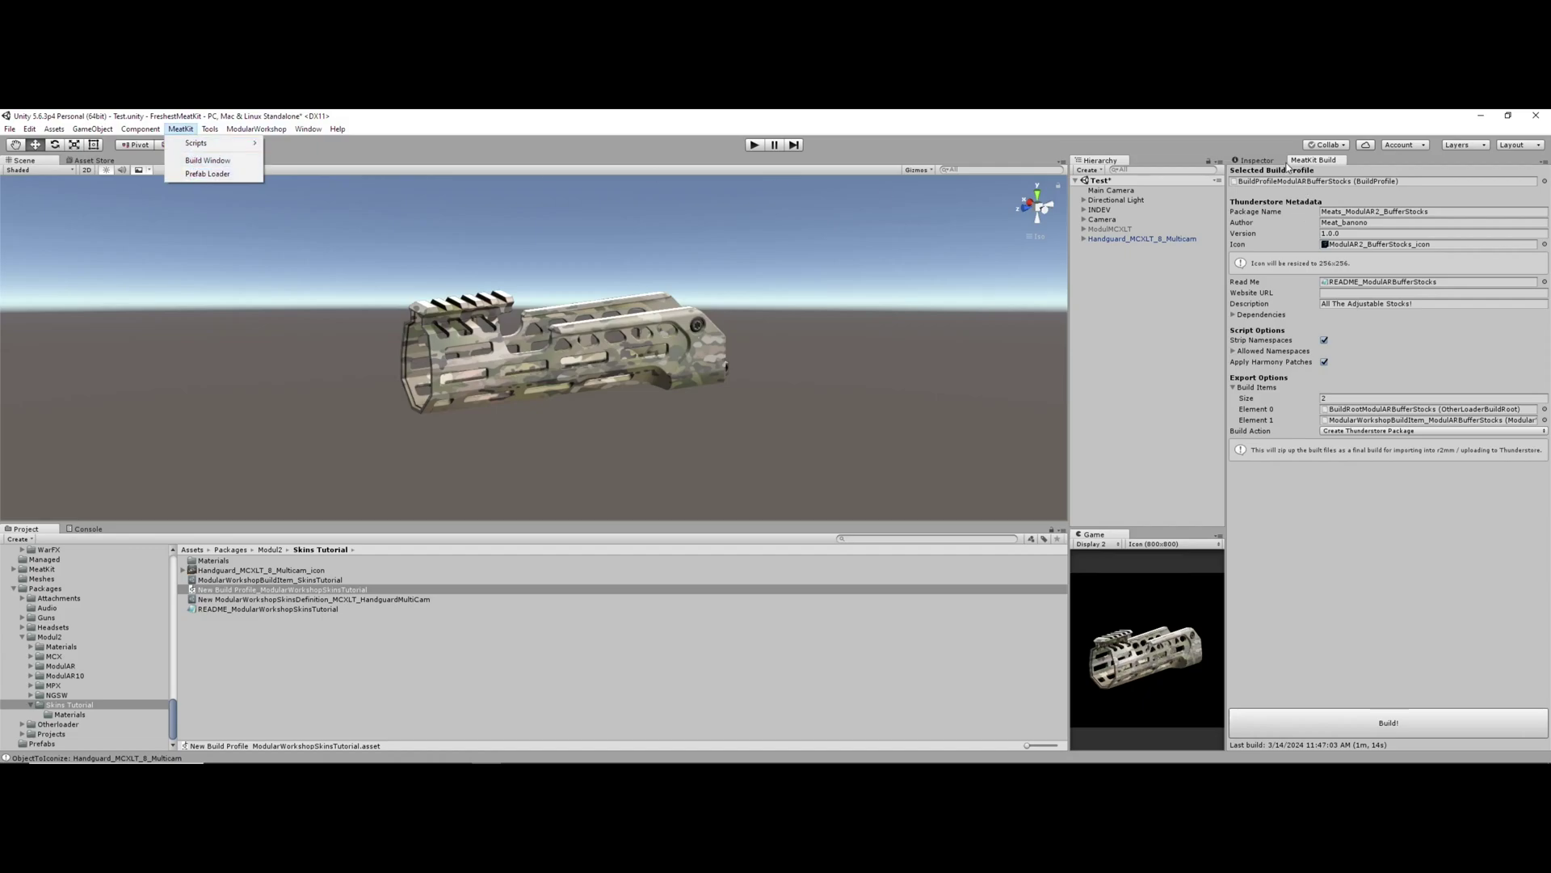
click(1317, 165)
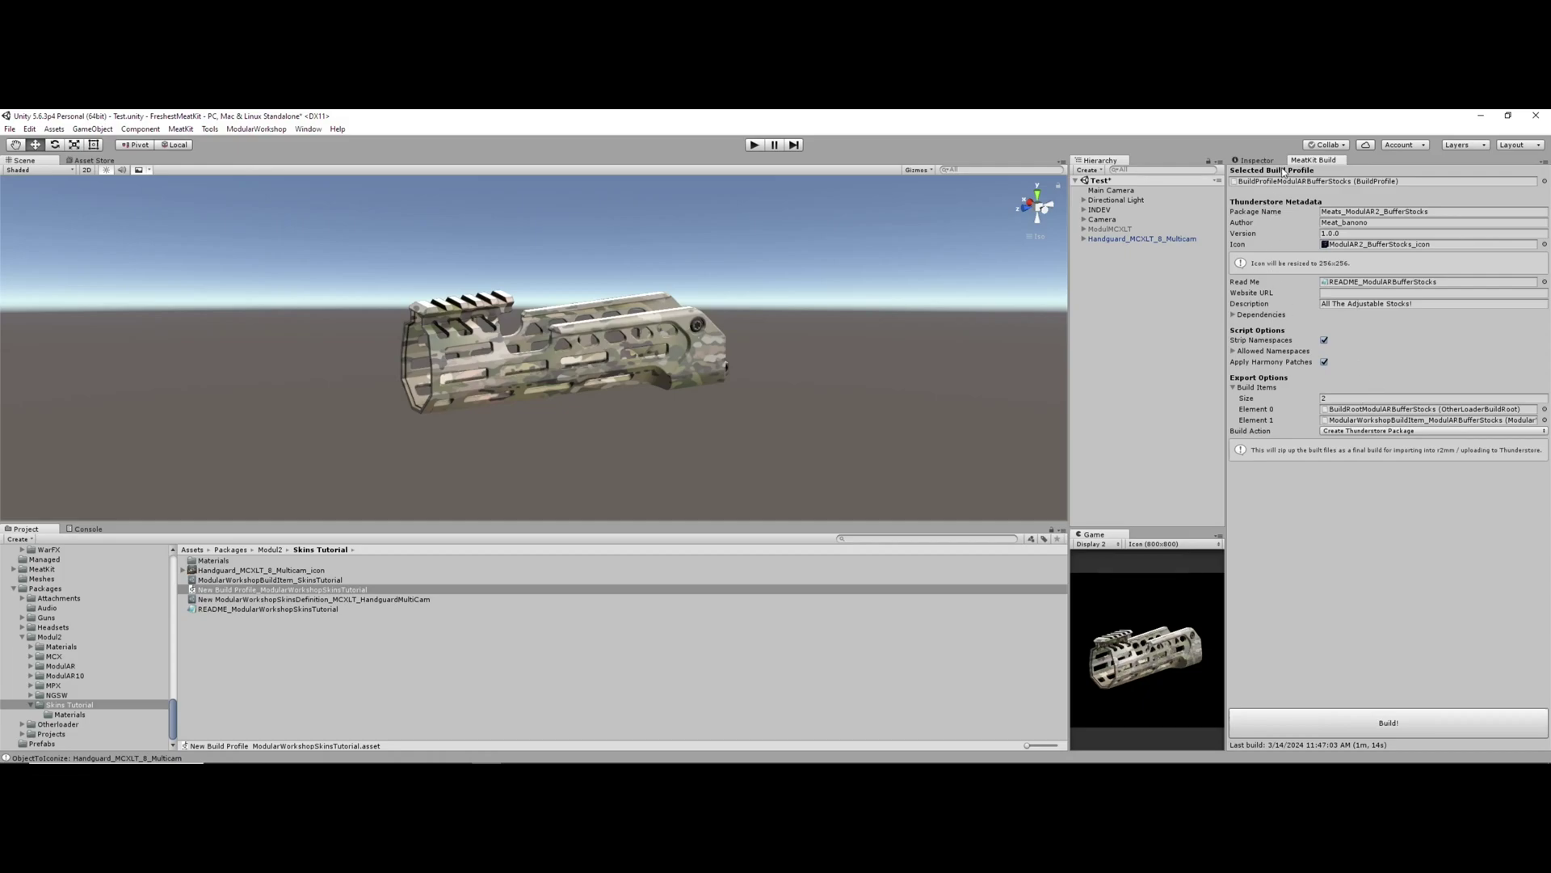
click(1349, 730)
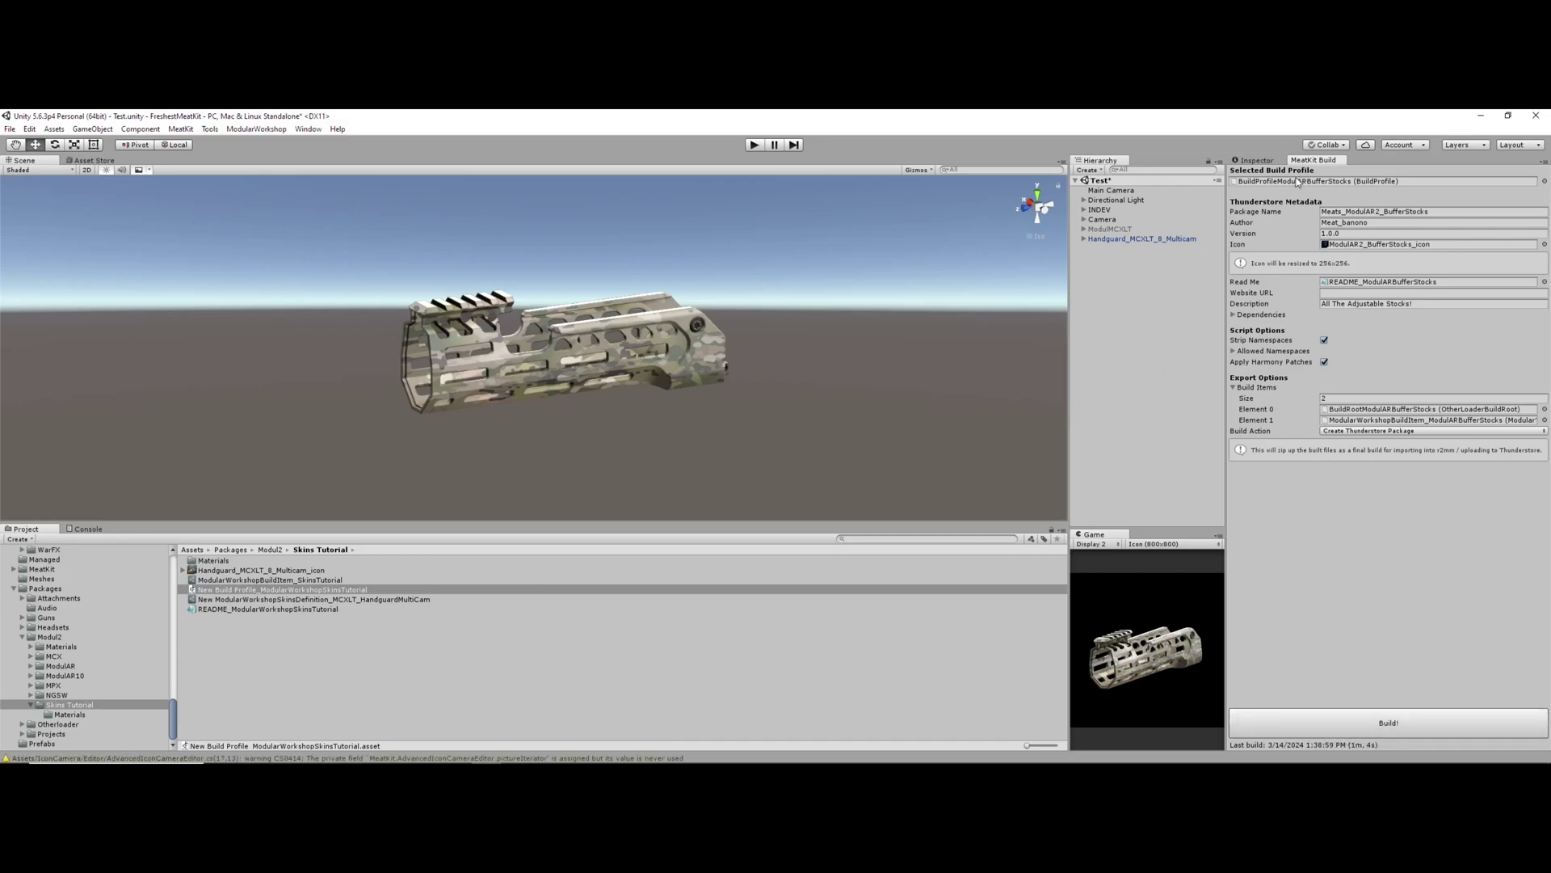
Place the New Build Profile in MeatKit Build's Selected Build Profile slot
drag(260, 592, 1306, 187)
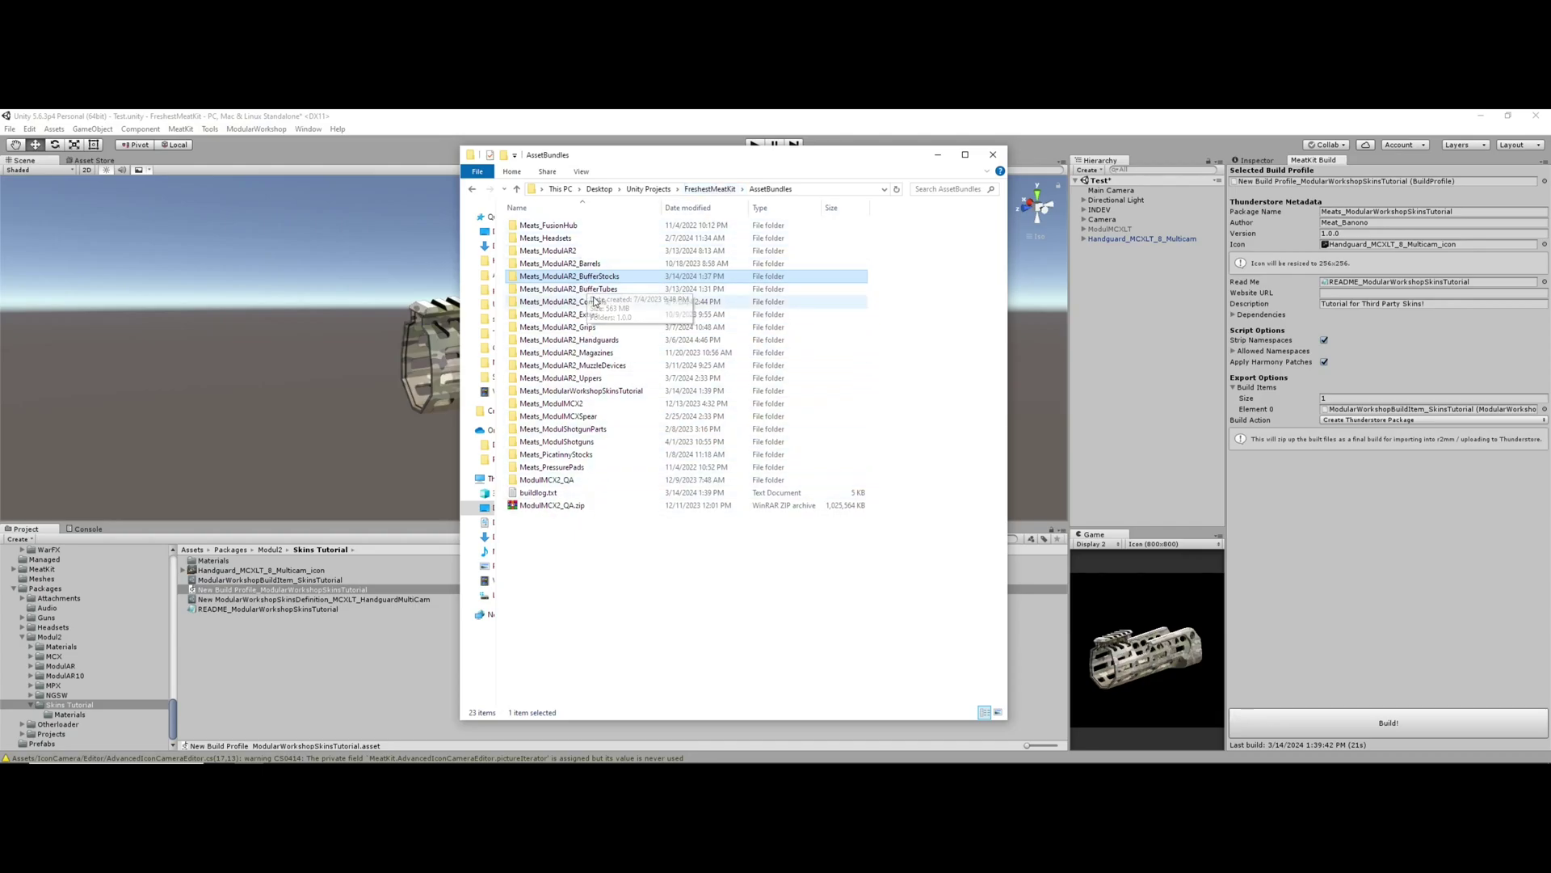
Open the skins tutorial output's 1.0.0 folder and check the zipped package's size
double_click(585, 392)
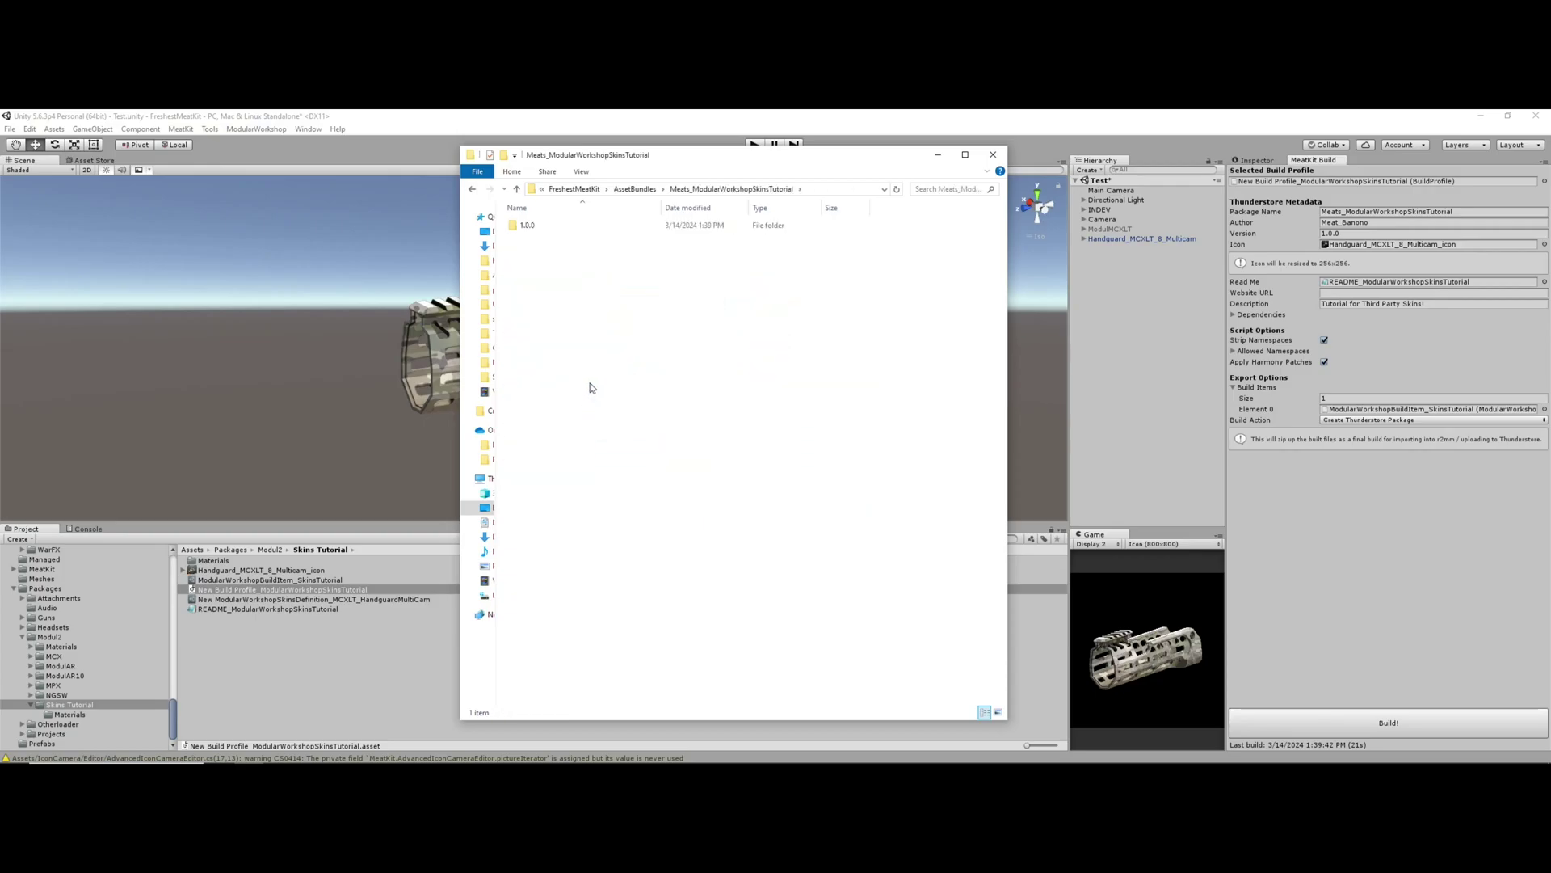
double_click(554, 226)
click(581, 252)
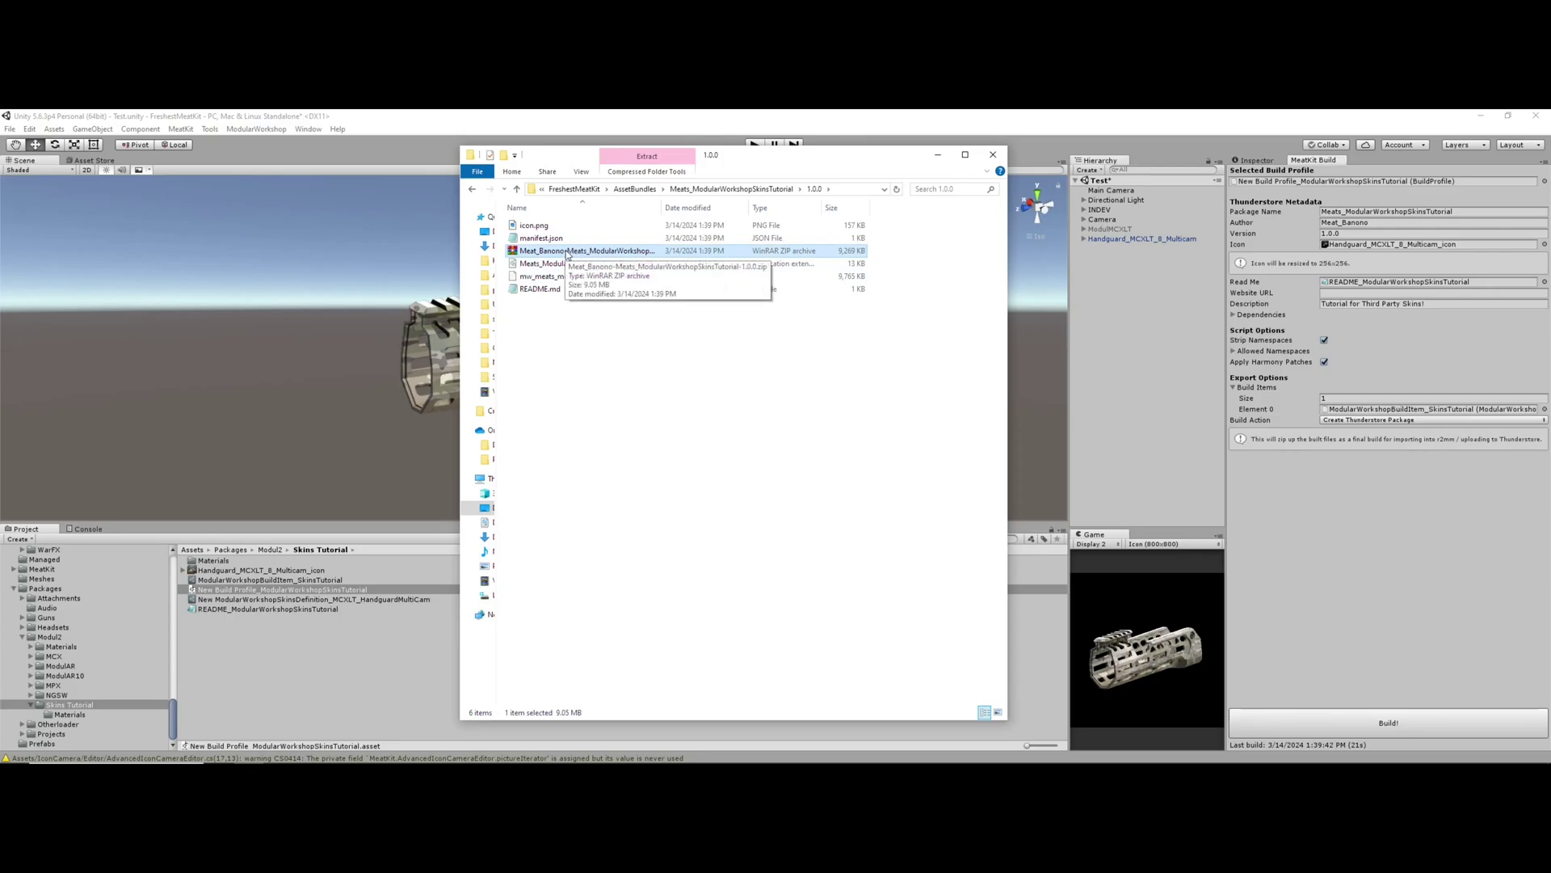
click(590, 346)
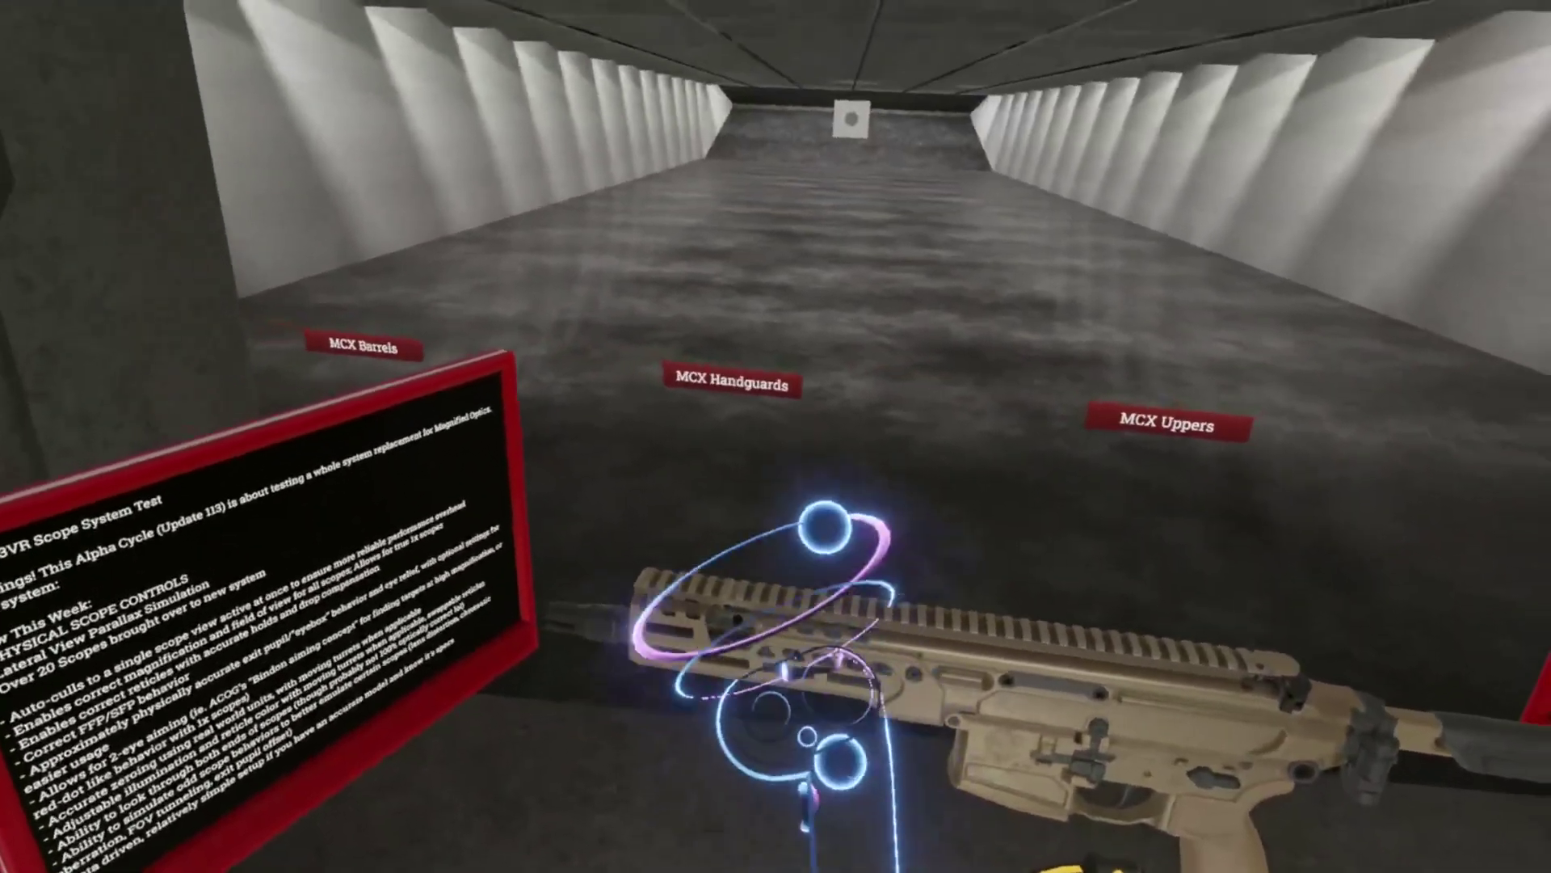
Pick the MCX LT 8" Handguard from the MCX handguard list and show its skins
click(732, 380)
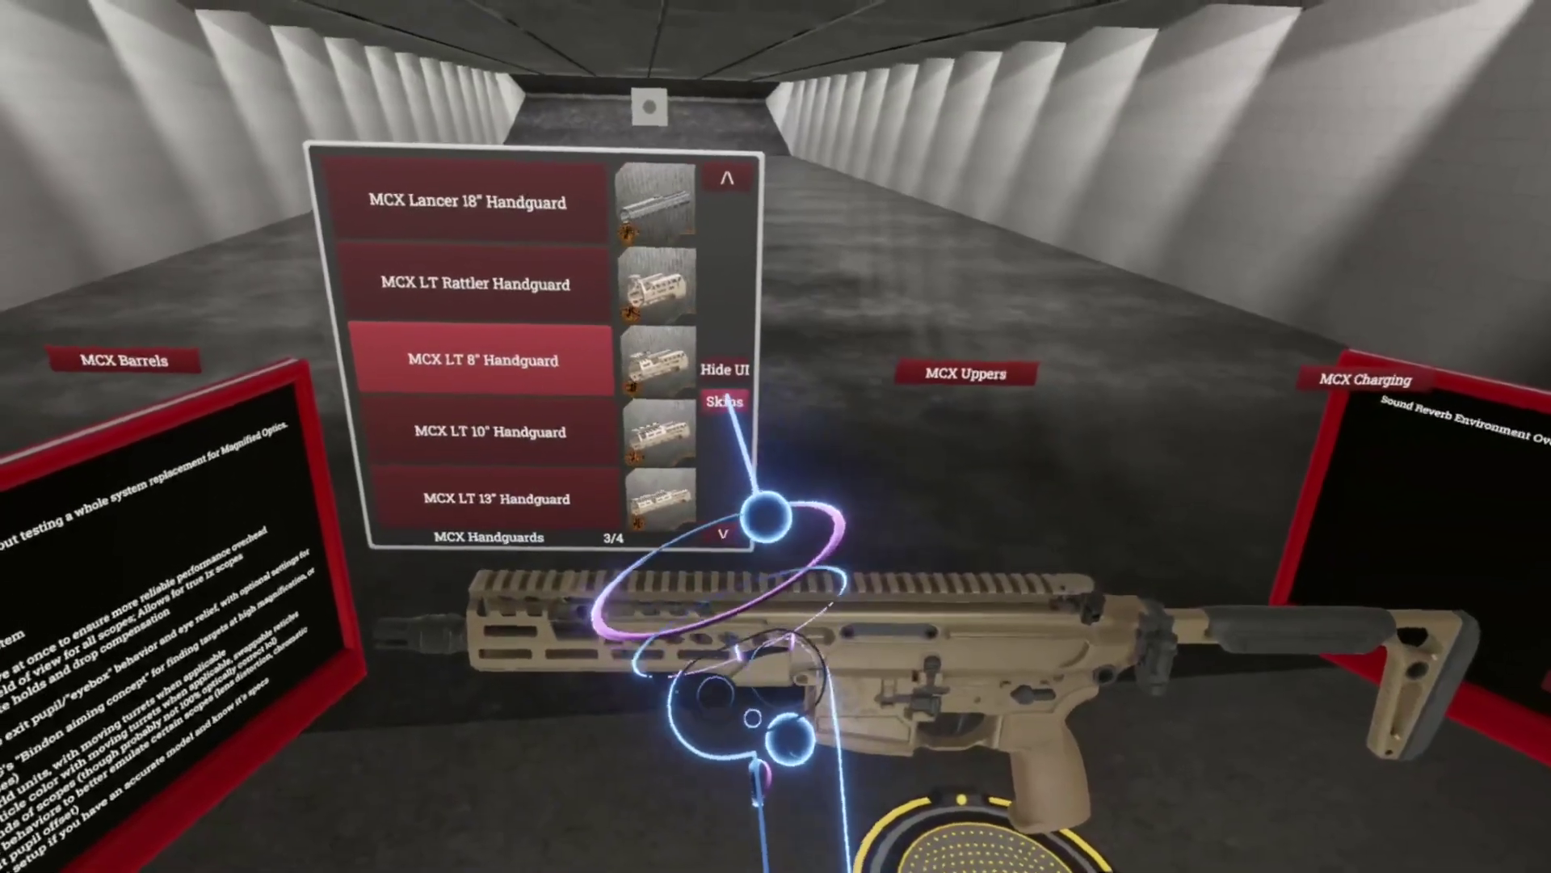
click(725, 402)
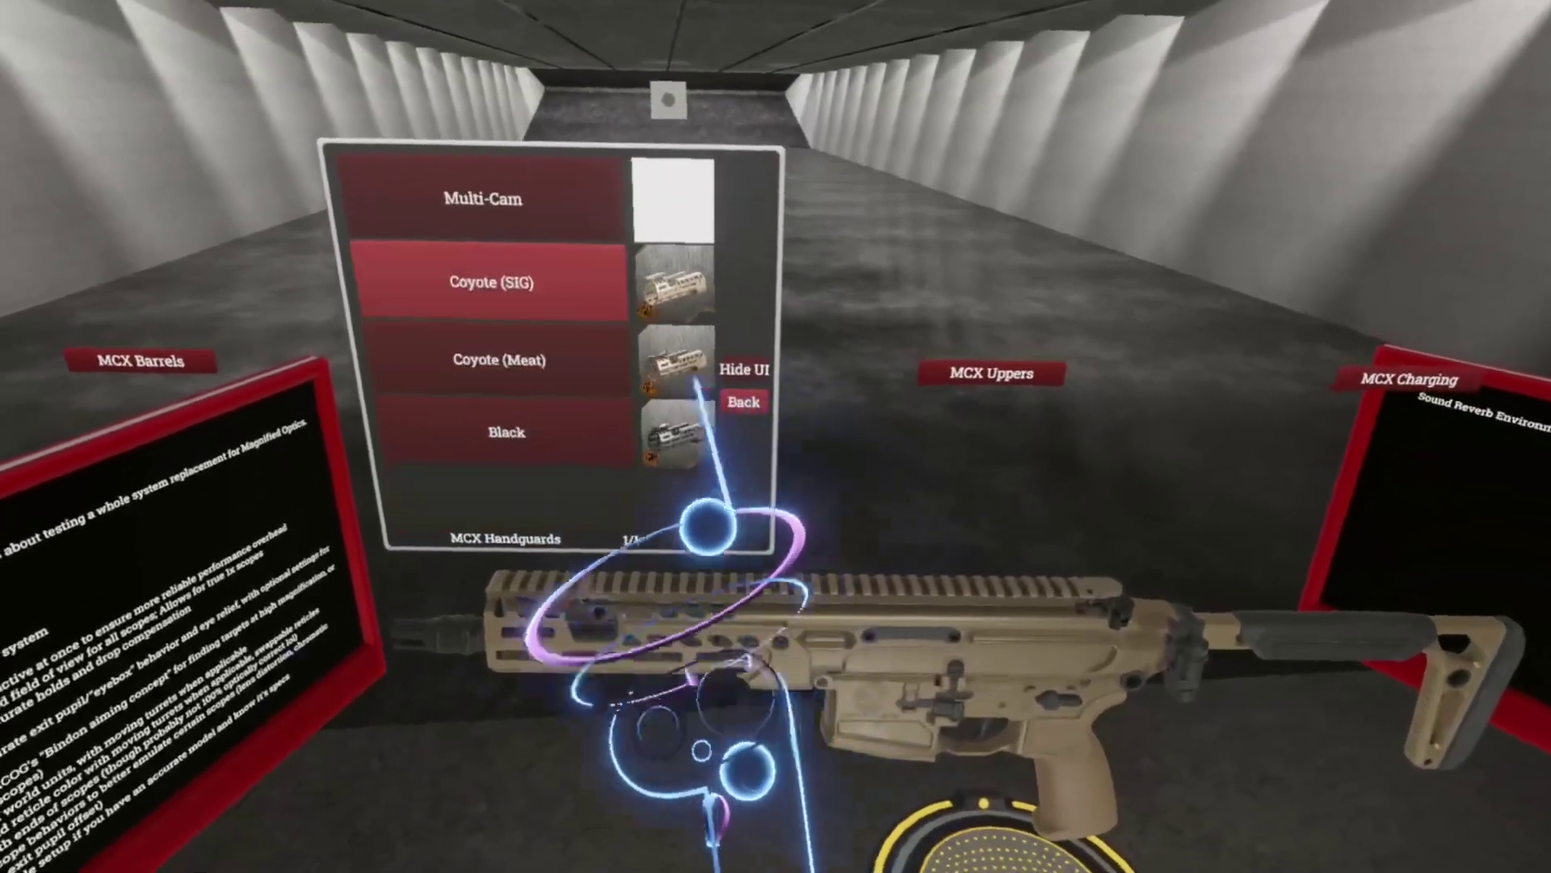